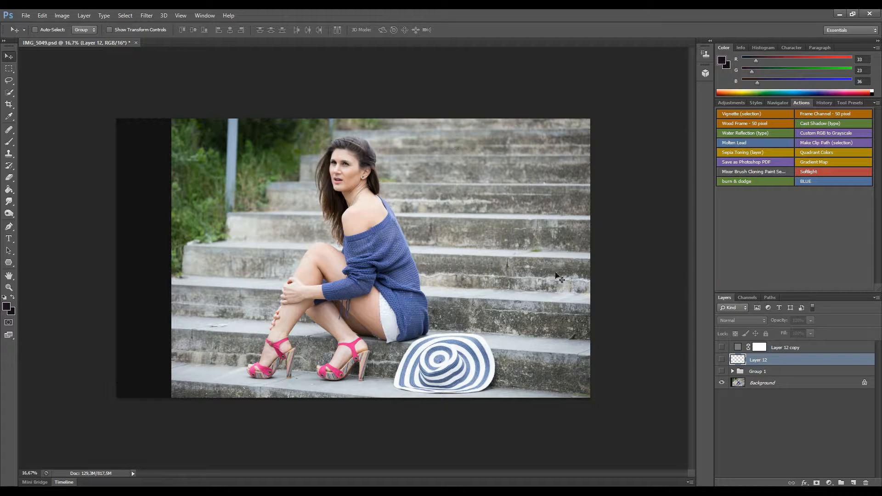
Turn on Group 1's visibility to preview the finished colour-graded stair portrait.
{"action": "left_click", "coordinate": [721, 372]}
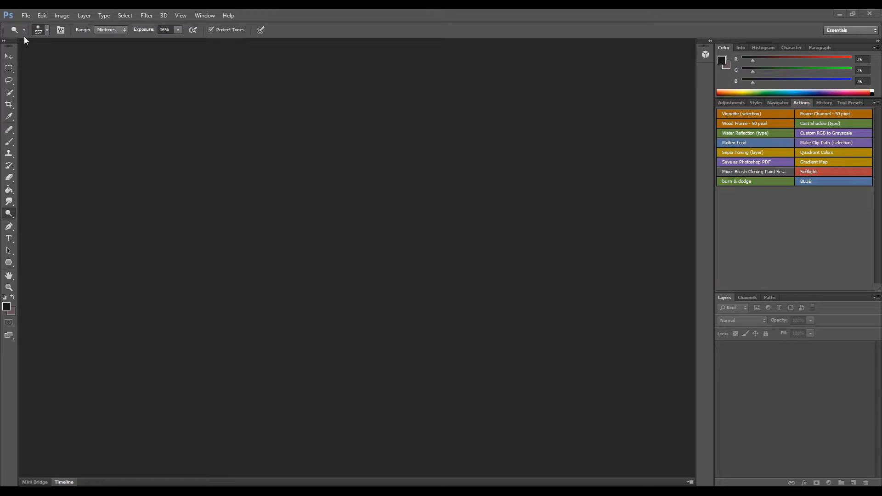
Open IMG_5049.CR2 and pass it through Camera Raw into Photoshop unchanged.
{"action": "left_click", "coordinate": [26, 16]}
{"action": "left_click", "coordinate": [48, 36]}
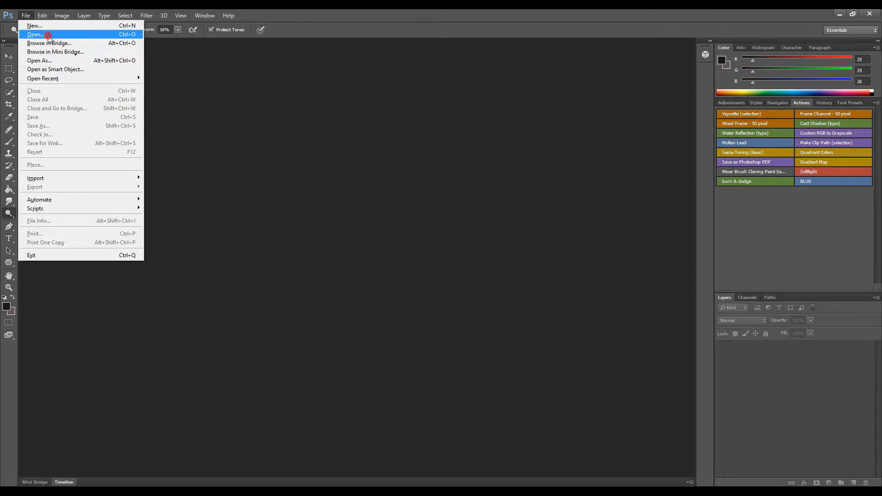
{"action": "double_click", "coordinate": [392, 169]}
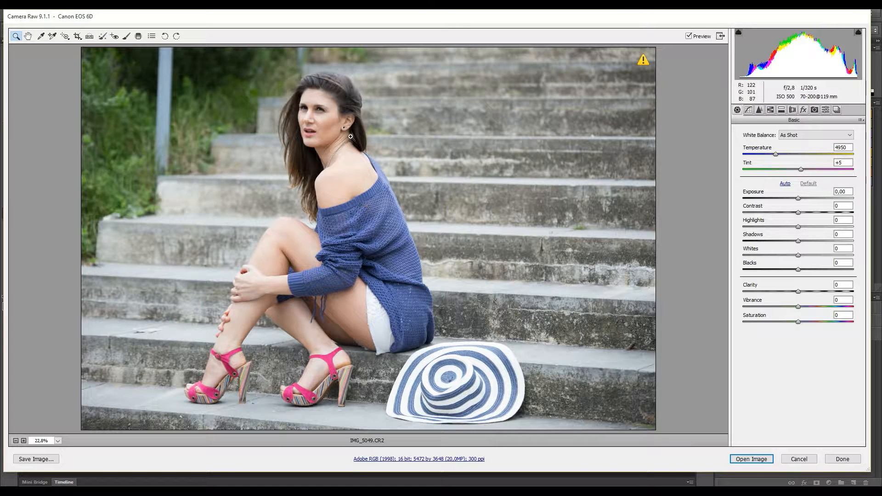
{"action": "left_click", "coordinate": [752, 459]}
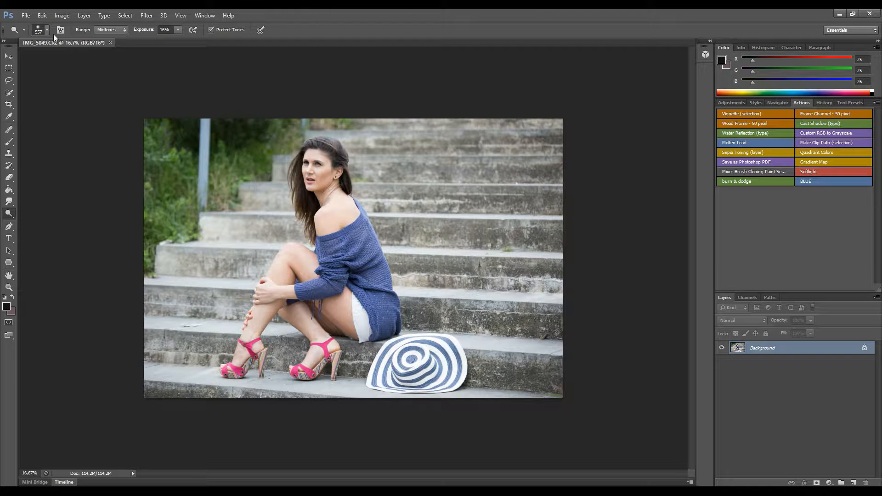
Open IMG_5049.CR2 again so it comes up in the Camera Raw editor.
{"action": "left_click", "coordinate": [26, 16]}
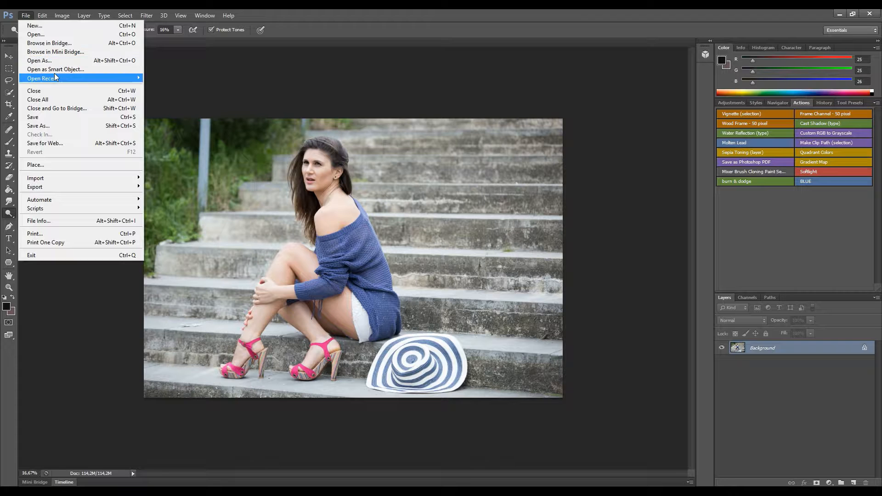
{"action": "left_click", "coordinate": [51, 34]}
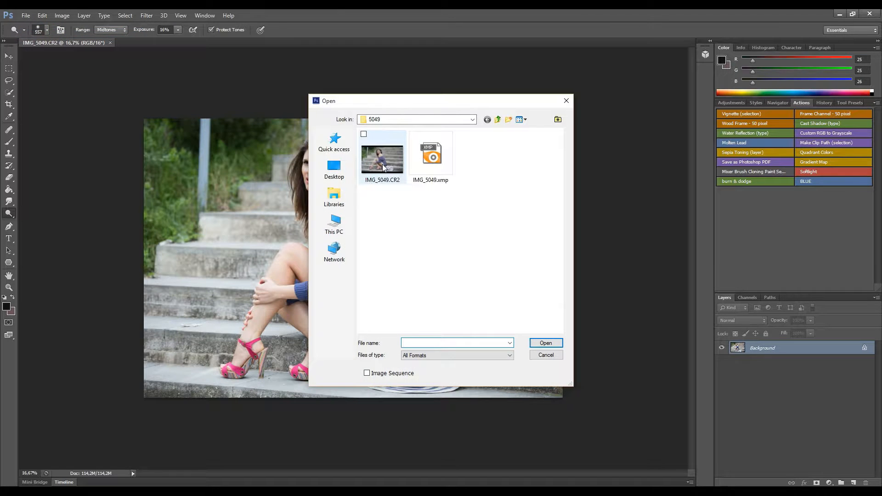
{"action": "double_click", "coordinate": [382, 164]}
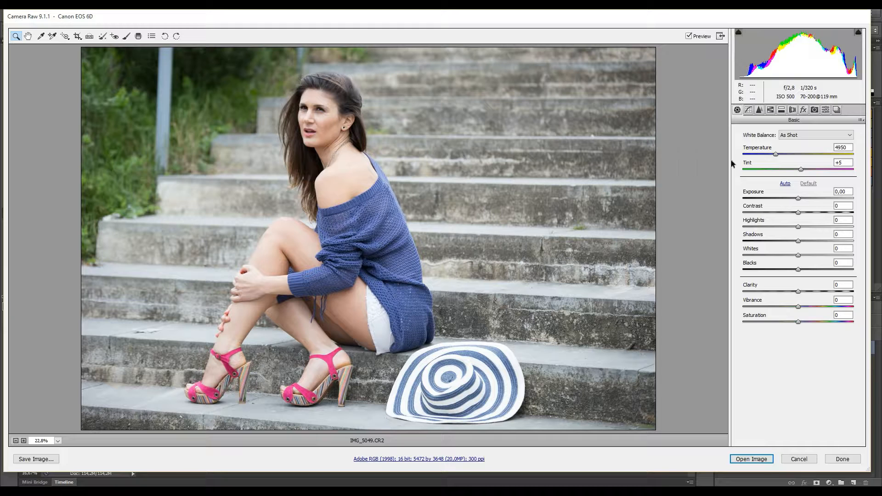
Set Exposure to -1,05, Vibrance to +13 and Saturation to about +6 in the Basic panel.
{"action": "left_click_drag", "start_coordinate": [797, 197], "coordinate": [787, 199]}
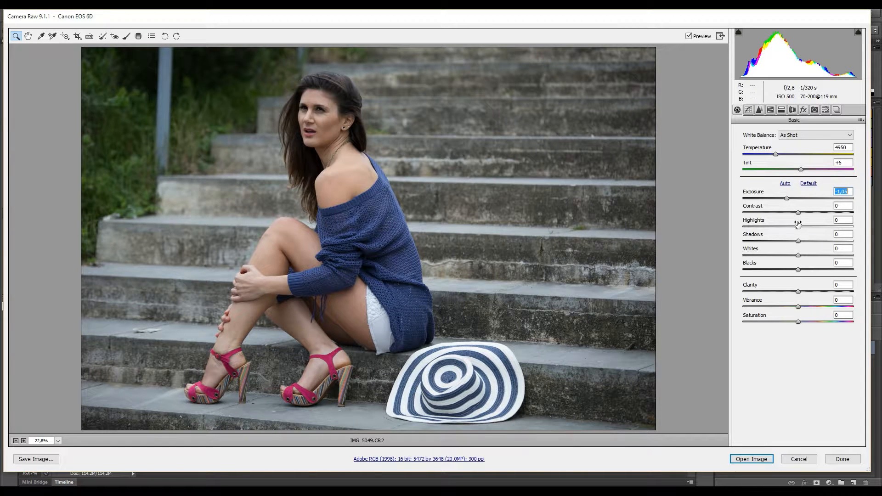
{"action": "left_click", "coordinate": [799, 307]}
{"action": "left_click_drag", "start_coordinate": [799, 307], "coordinate": [808, 309]}
{"action": "left_click_drag", "start_coordinate": [801, 324], "coordinate": [803, 322]}
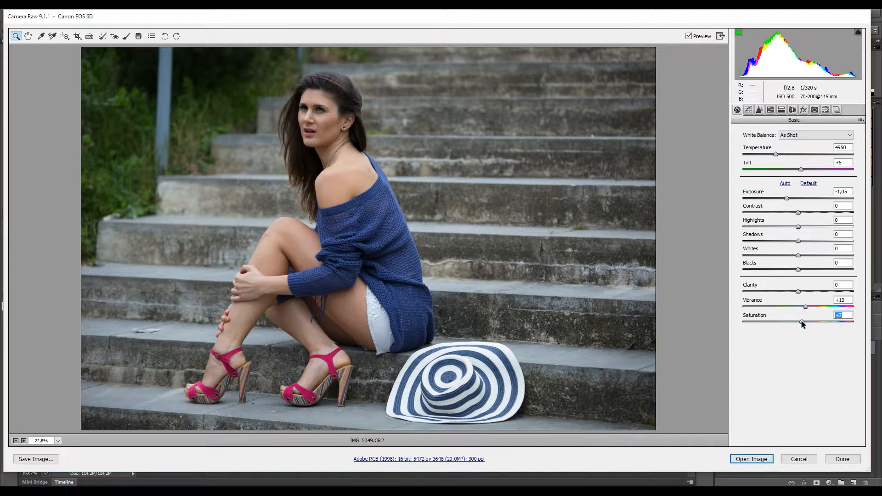
{"action": "left_click_drag", "start_coordinate": [801, 320], "coordinate": [801, 320]}
Set Detail sharpening to Amount 70, Radius 0,9, Detail 15 and Masking around 66.
{"action": "left_click", "coordinate": [759, 110]}
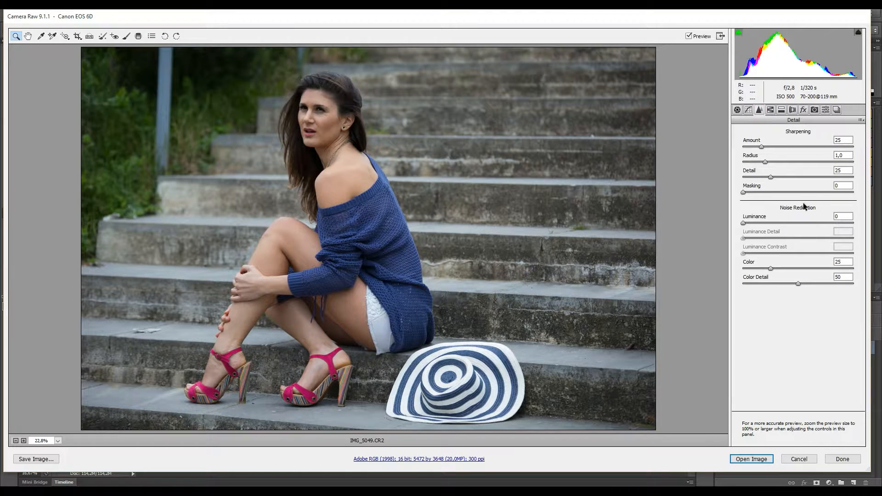
{"action": "left_click_drag", "start_coordinate": [761, 146], "coordinate": [759, 165]}
{"action": "left_click_drag", "start_coordinate": [771, 178], "coordinate": [760, 182]}
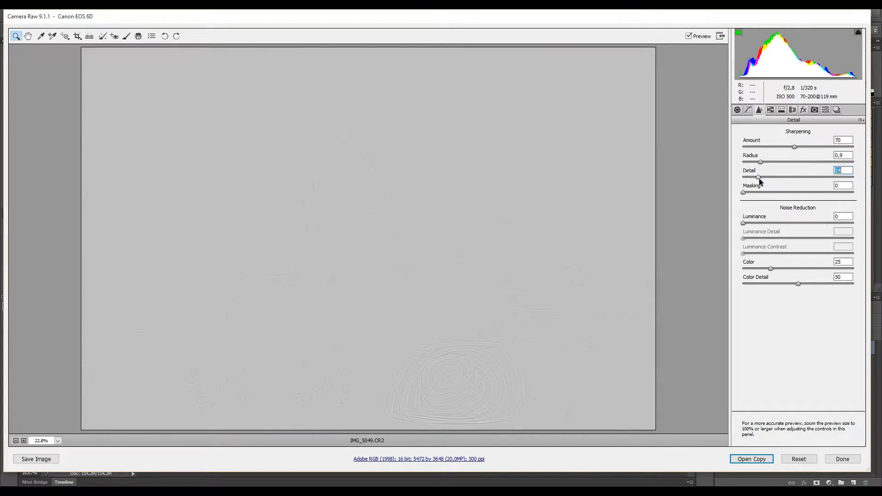
{"action": "left_click_drag", "start_coordinate": [761, 182], "coordinate": [816, 198]}
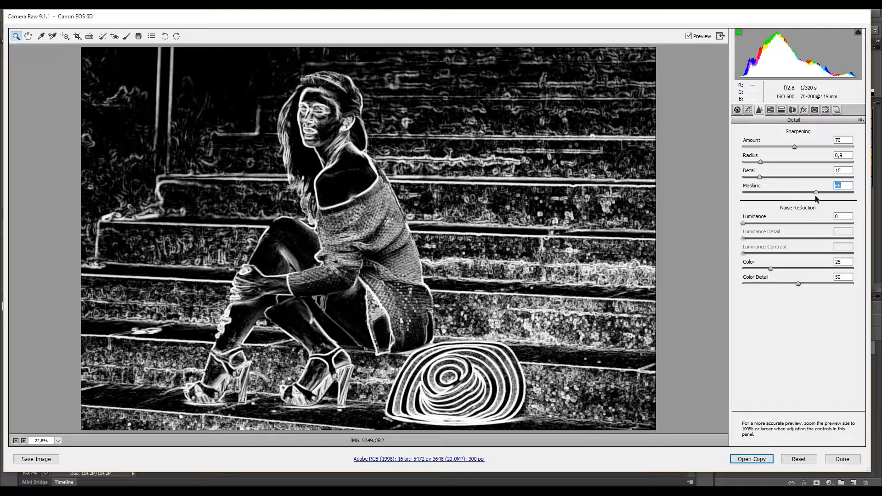
{"action": "left_click_drag", "start_coordinate": [817, 199], "coordinate": [815, 201]}
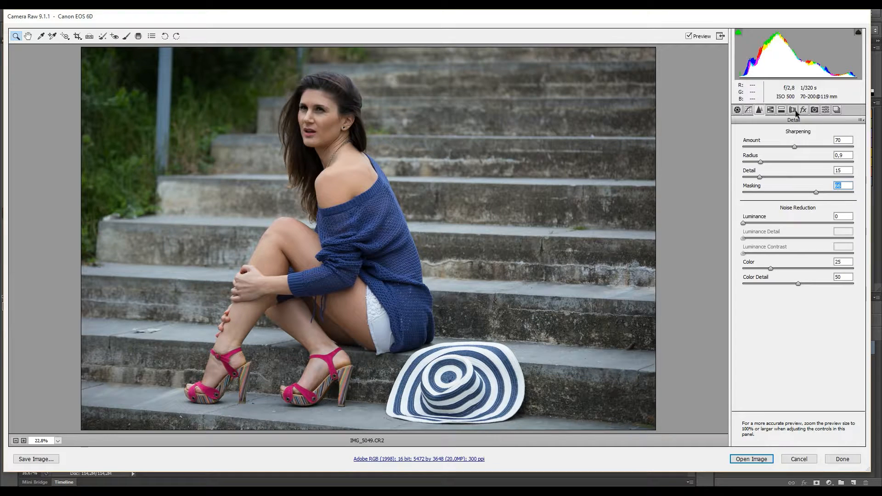
Shift the Blues hue slightly and the Magentas hue to +85 so the shoes turn red.
{"action": "left_click", "coordinate": [772, 110]}
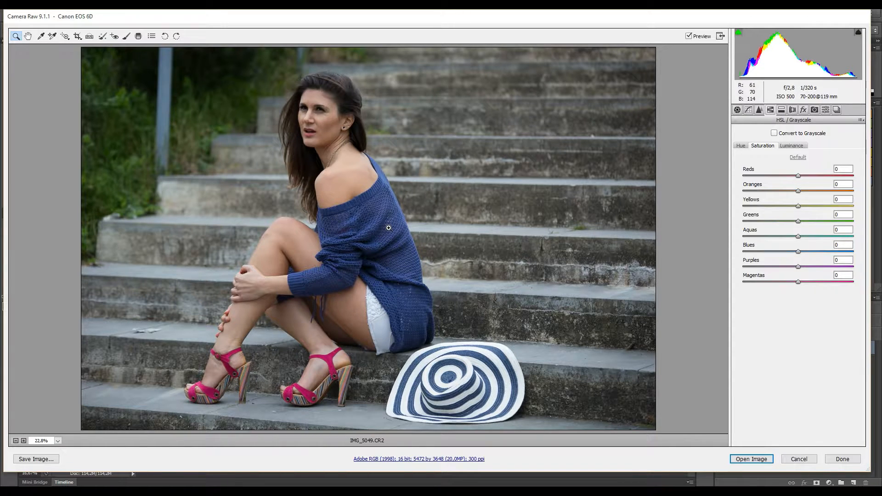
{"action": "left_click", "coordinate": [744, 145]}
{"action": "left_click", "coordinate": [798, 252]}
{"action": "left_click_drag", "start_coordinate": [798, 254], "coordinate": [789, 256]}
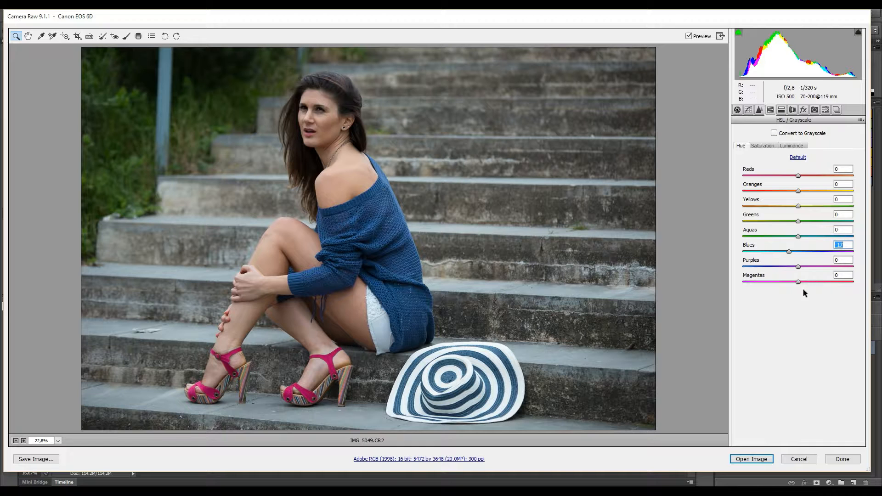
{"action": "left_click", "coordinate": [798, 281]}
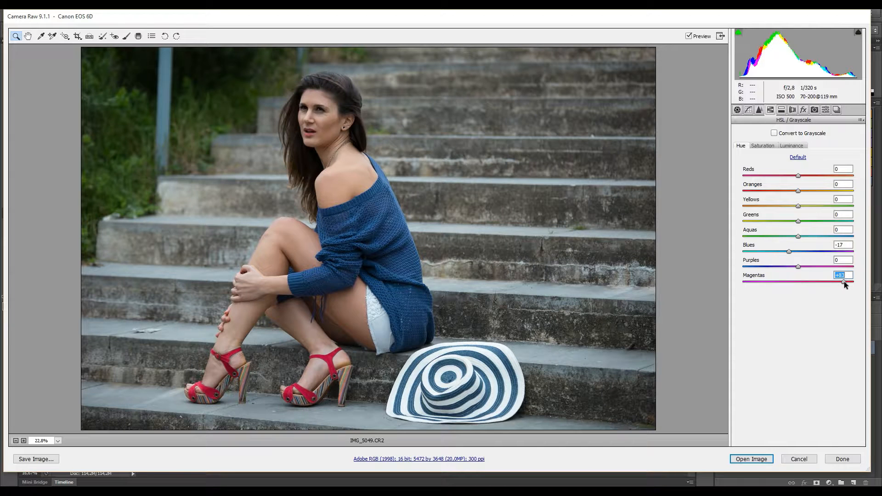
{"action": "left_click_drag", "start_coordinate": [845, 281], "coordinate": [845, 281]}
Raise Blues saturation to about +56 and Magentas saturation to about +23.
{"action": "left_click", "coordinate": [764, 146]}
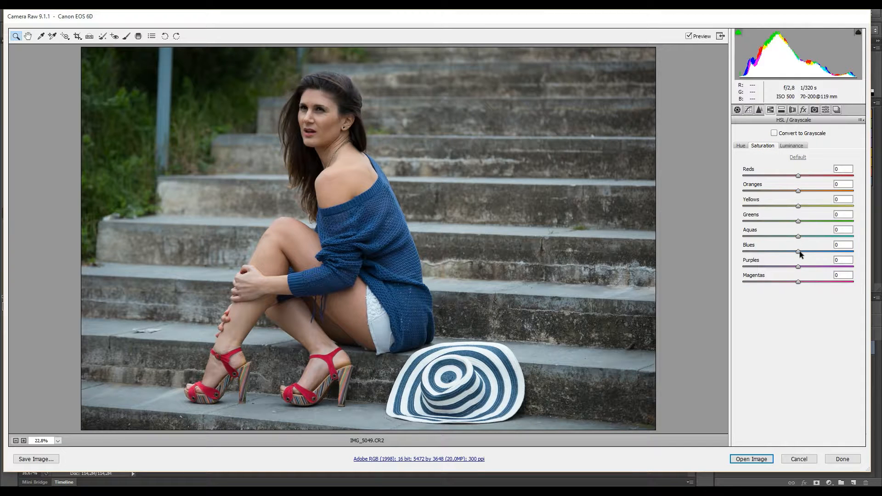
{"action": "left_click_drag", "start_coordinate": [798, 251], "coordinate": [813, 254]}
{"action": "left_click_drag", "start_coordinate": [815, 251], "coordinate": [829, 254]}
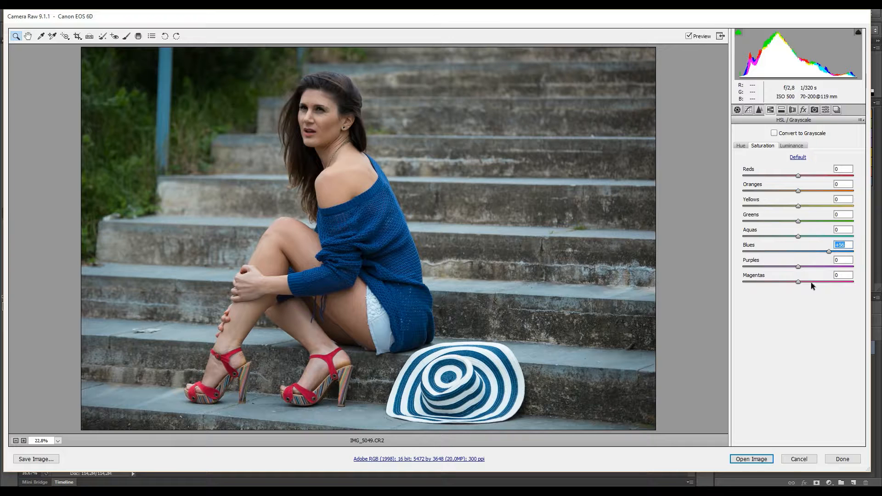
{"action": "left_click_drag", "start_coordinate": [801, 283], "coordinate": [815, 282]}
{"action": "left_click_drag", "start_coordinate": [811, 282], "coordinate": [810, 281]}
Split-tone with highlights Hue 63, Saturation 8 and shadows Hue 240, Saturation 4.
{"action": "left_click", "coordinate": [792, 111]}
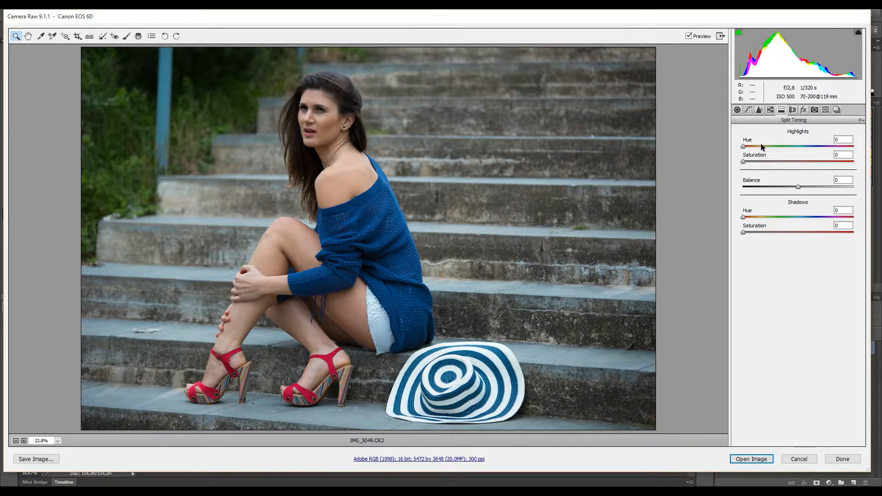
{"action": "left_click_drag", "start_coordinate": [743, 163], "coordinate": [757, 149]}
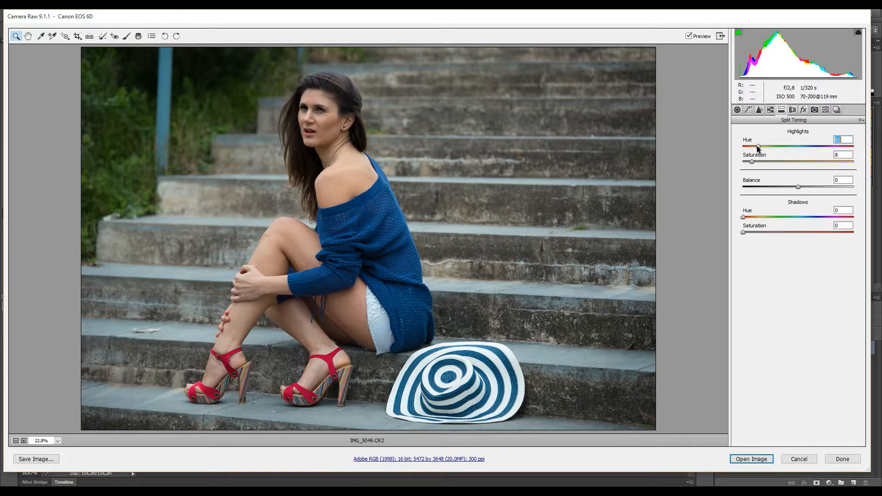
{"action": "left_click_drag", "start_coordinate": [759, 145], "coordinate": [761, 143]}
{"action": "left_click_drag", "start_coordinate": [744, 233], "coordinate": [759, 231]}
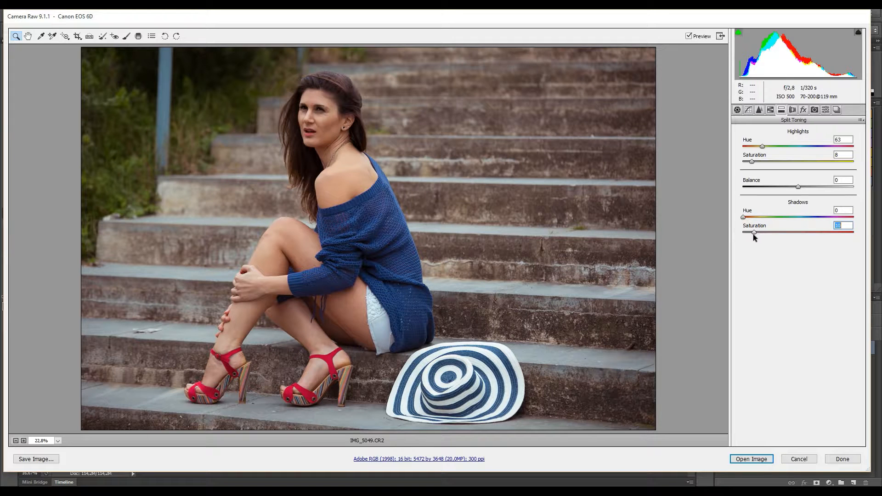
{"action": "left_click_drag", "start_coordinate": [754, 233], "coordinate": [820, 217]}
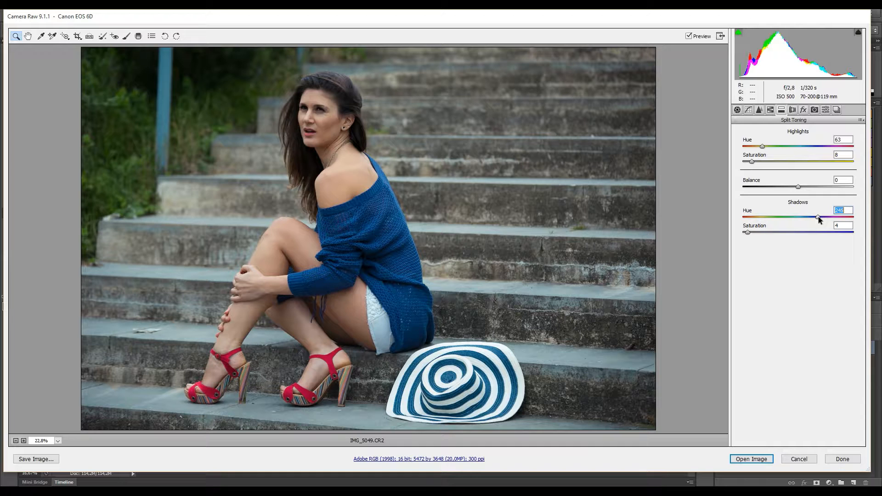
{"action": "left_click_drag", "start_coordinate": [817, 217], "coordinate": [818, 216]}
Set up the Adjustment Brush with Feather 80 and Size 7.
{"action": "left_click", "coordinate": [797, 174]}
{"action": "left_click", "coordinate": [127, 37]}
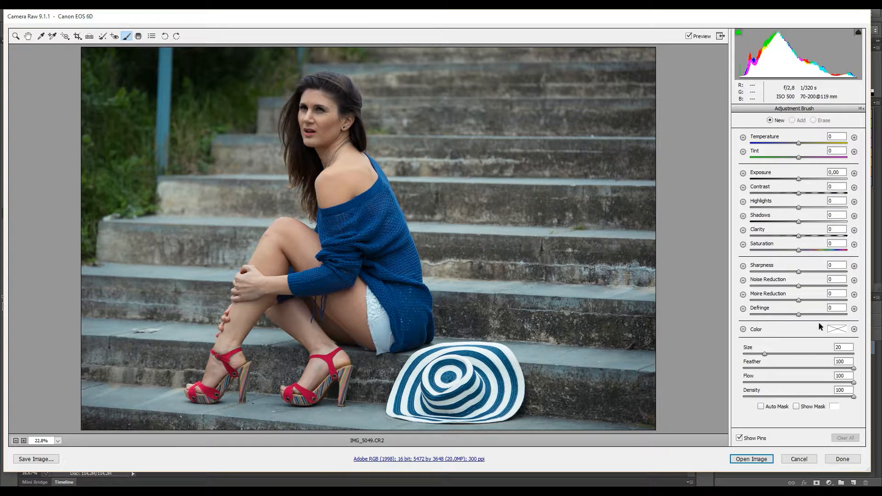
{"action": "left_click_drag", "start_coordinate": [852, 369], "coordinate": [838, 371]}
{"action": "left_click_drag", "start_coordinate": [834, 373], "coordinate": [811, 388]}
{"action": "key", "text": "alt"}
{"action": "left_click_drag", "start_coordinate": [765, 355], "coordinate": [757, 355]}
{"action": "left_click_drag", "start_coordinate": [757, 355], "coordinate": [753, 356]}
Set brush Exposure to +0,65 and paint over the forehead, shoulder, sweater and thigh.
{"action": "left_click", "coordinate": [805, 179]}
{"action": "left_click_drag", "start_coordinate": [806, 181], "coordinate": [807, 186]}
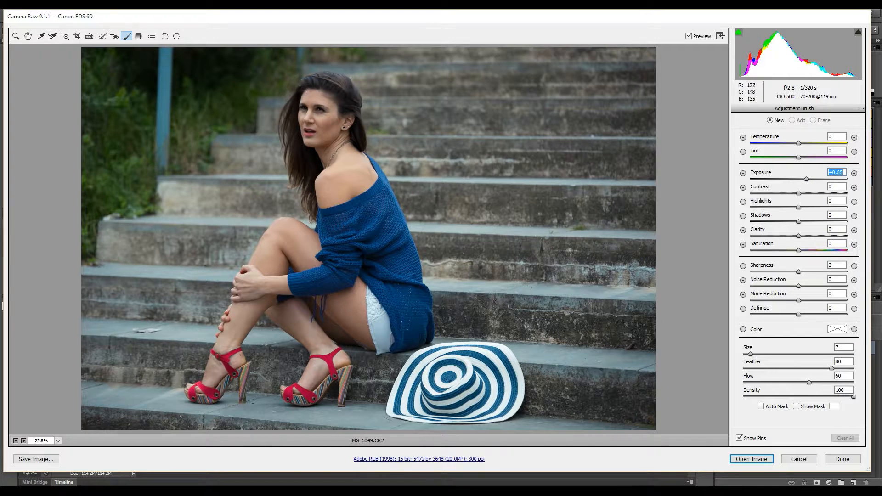
{"action": "left_click_drag", "start_coordinate": [305, 92], "coordinate": [303, 98]}
{"action": "mouse_move", "coordinate": [330, 167]}
{"action": "left_mouse_down"}
{"action": "mouse_move", "coordinate": [385, 264]}
{"action": "mouse_move", "coordinate": [390, 230]}
{"action": "mouse_move", "coordinate": [406, 272]}
{"action": "mouse_move", "coordinate": [261, 240]}
{"action": "mouse_move", "coordinate": [269, 257]}
{"action": "mouse_move", "coordinate": [239, 321]}
{"action": "mouse_move", "coordinate": [275, 279]}
{"action": "mouse_move", "coordinate": [298, 329]}
{"action": "mouse_move", "coordinate": [331, 140]}
{"action": "mouse_move", "coordinate": [301, 112]}
{"action": "left_mouse_up"}
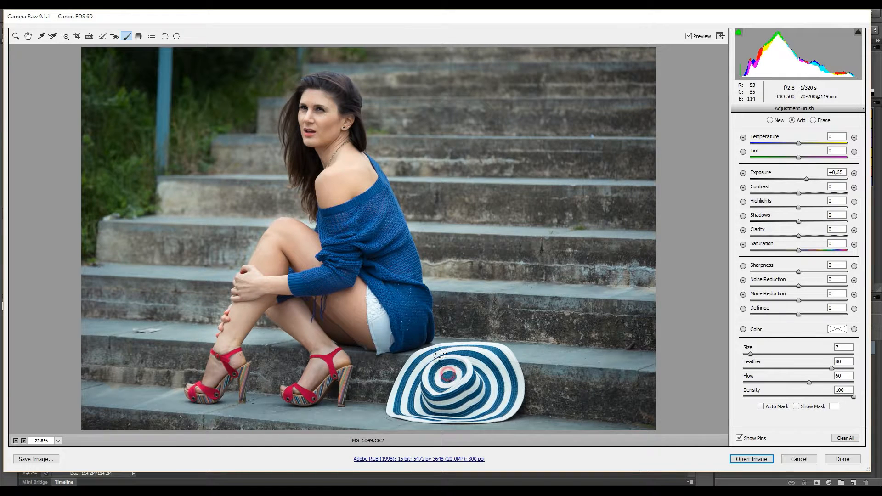
Erase the brightening spilled near the knee with a size 12 erase brush.
{"action": "key", "text": "alt"}
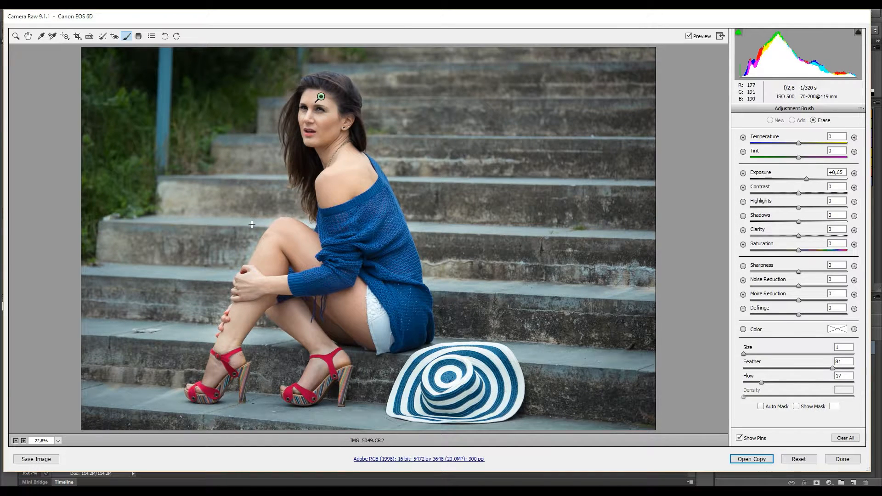
{"action": "left_click_drag", "start_coordinate": [762, 354], "coordinate": [762, 357]}
{"action": "scroll", "coordinate": [257, 202], "scroll_direction": "down", "scroll_amount": 8}
{"action": "scroll", "coordinate": [257, 202], "scroll_direction": "up", "scroll_amount": 2}
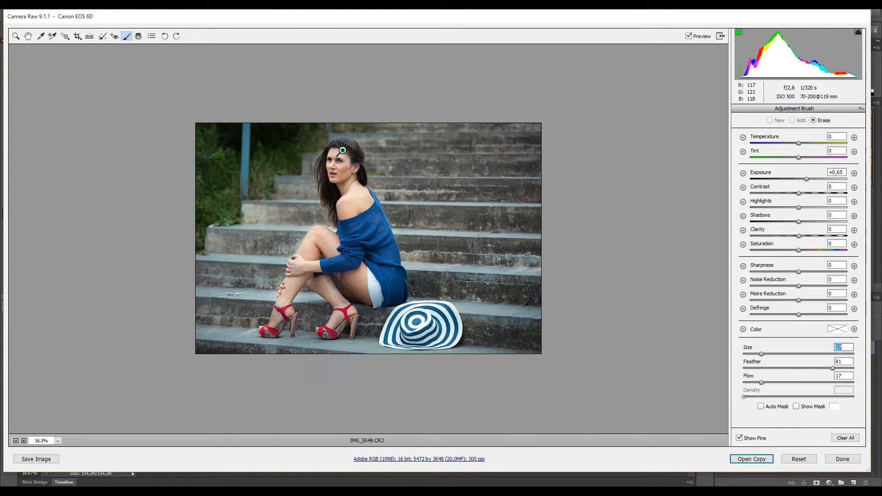
{"action": "scroll", "coordinate": [340, 142], "scroll_direction": "up", "scroll_amount": 1}
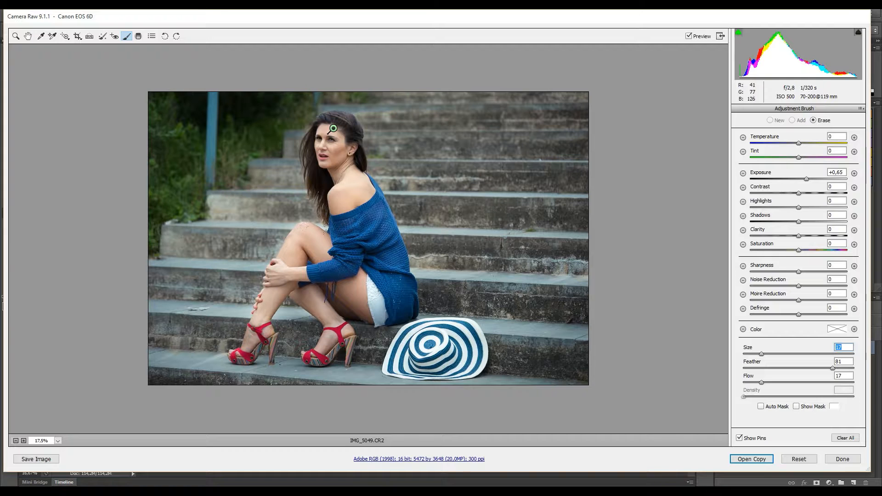
{"action": "left_click_drag", "start_coordinate": [761, 354], "coordinate": [756, 354]}
{"action": "scroll", "coordinate": [333, 129], "scroll_direction": "up", "scroll_amount": 2}
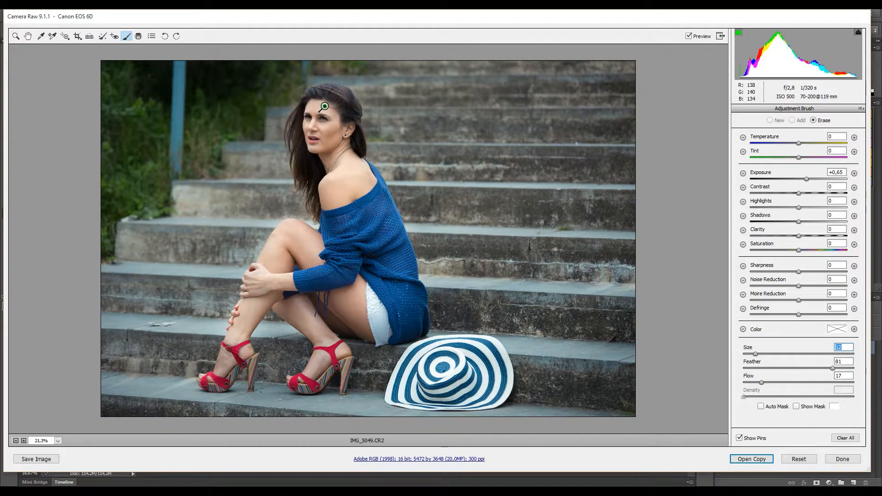
{"action": "left_click_drag", "start_coordinate": [260, 223], "coordinate": [219, 225]}
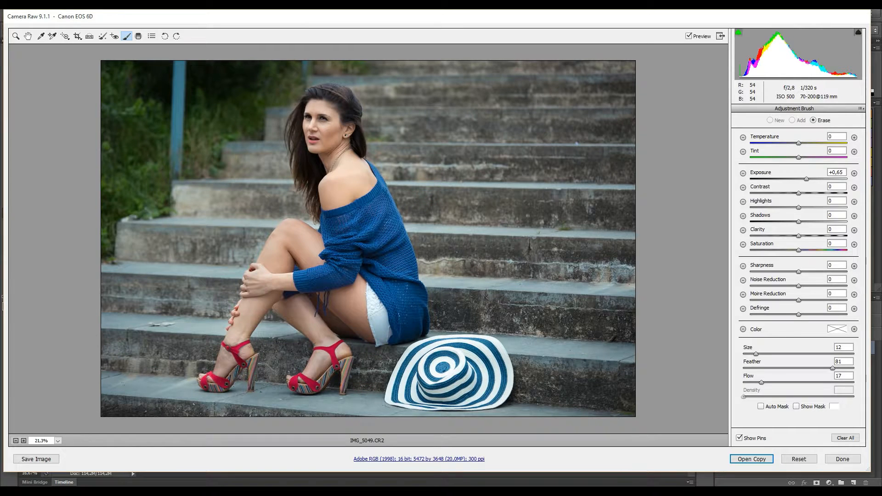
{"action": "key", "text": "alt"}
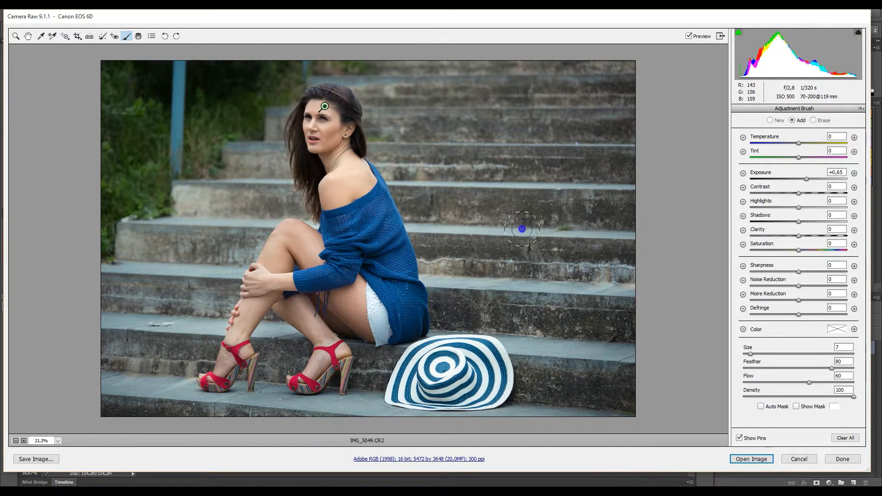
Fit the photo in view, lower the face brush's exposure and extend it onto the lips.
{"action": "key", "text": "z"}
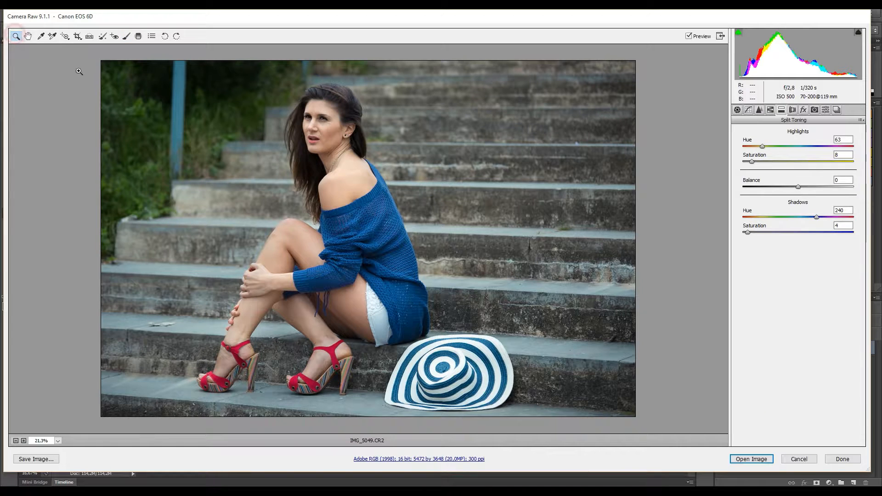
{"action": "right_click", "coordinate": [265, 101]}
{"action": "left_click", "coordinate": [298, 237]}
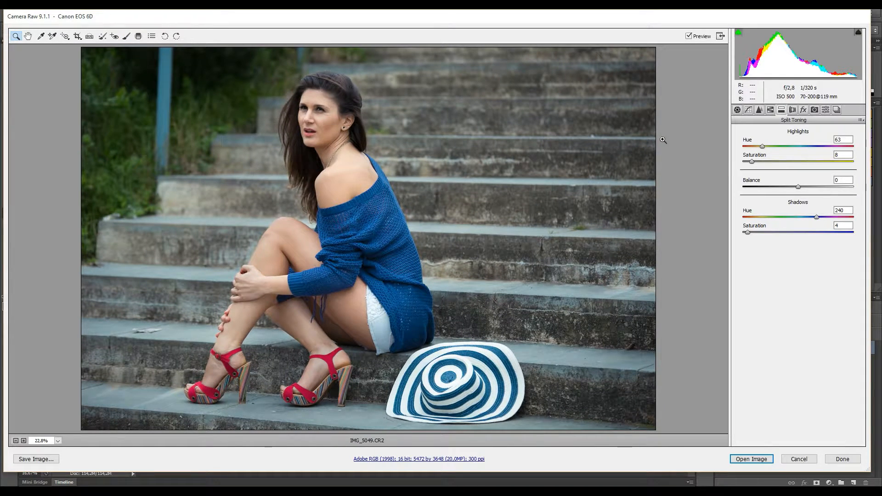
{"action": "left_click", "coordinate": [126, 35]}
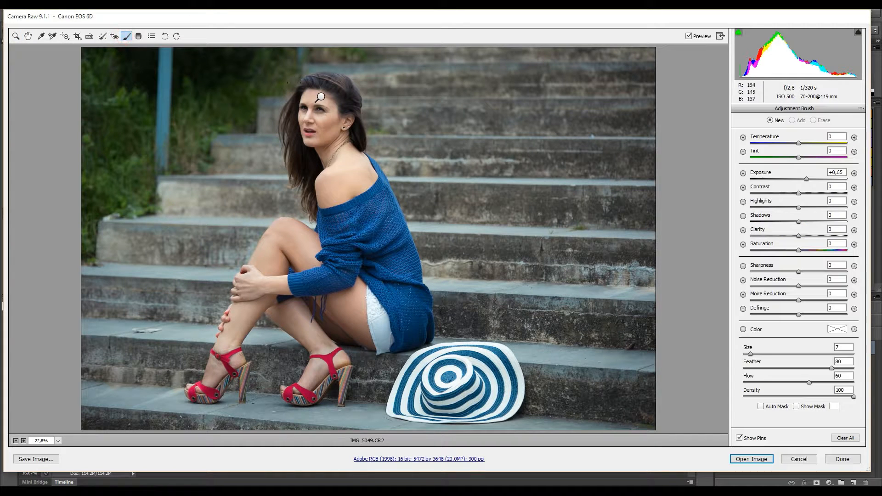
{"action": "left_click_drag", "start_coordinate": [807, 182], "coordinate": [801, 184]}
{"action": "left_click_drag", "start_coordinate": [308, 129], "coordinate": [309, 131]}
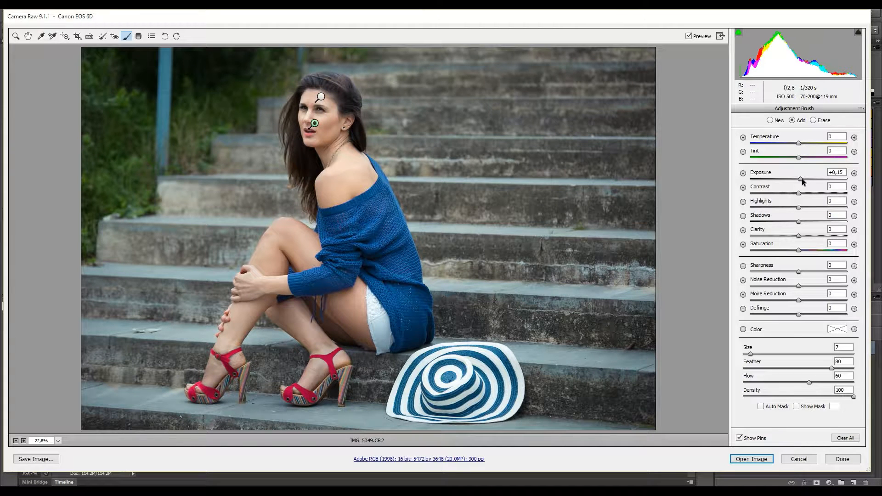
{"action": "mouse_move", "coordinate": [802, 179]}
{"action": "left_mouse_down"}
{"action": "mouse_move", "coordinate": [822, 179]}
{"action": "mouse_move", "coordinate": [804, 181]}
{"action": "left_mouse_up"}
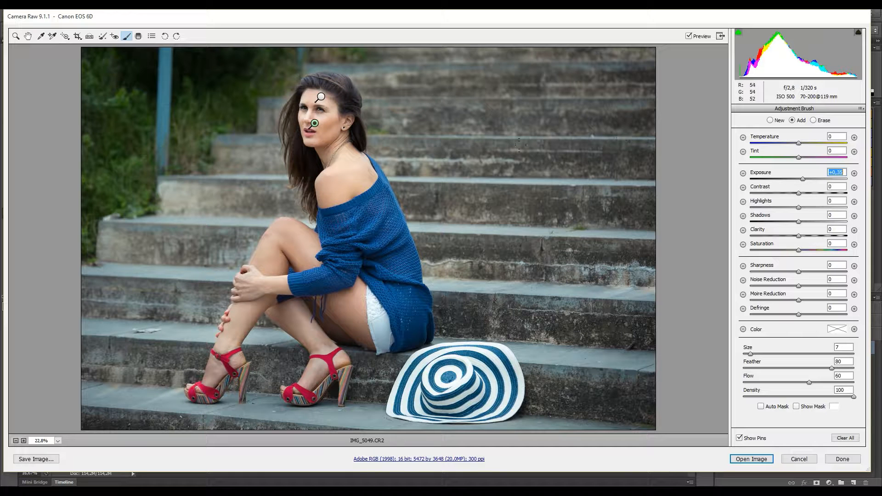
Start a new brush adjustment at Exposure +1,00 and brighten her left-hand eye.
{"action": "key", "text": "shift"}
{"action": "left_click", "coordinate": [770, 120]}
{"action": "left_click", "coordinate": [805, 178]}
{"action": "left_click_drag", "start_coordinate": [805, 179], "coordinate": [806, 183]}
{"action": "left_click_drag", "start_coordinate": [308, 110], "coordinate": [307, 113]}
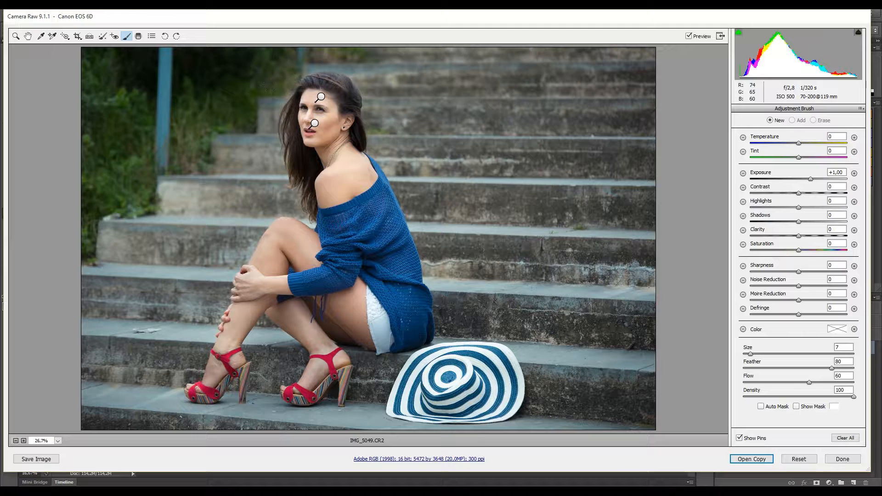
Zoom to 200% on the face and brighten around and under the right-hand eye.
{"action": "scroll", "coordinate": [376, 219], "scroll_direction": "up", "scroll_amount": 2}
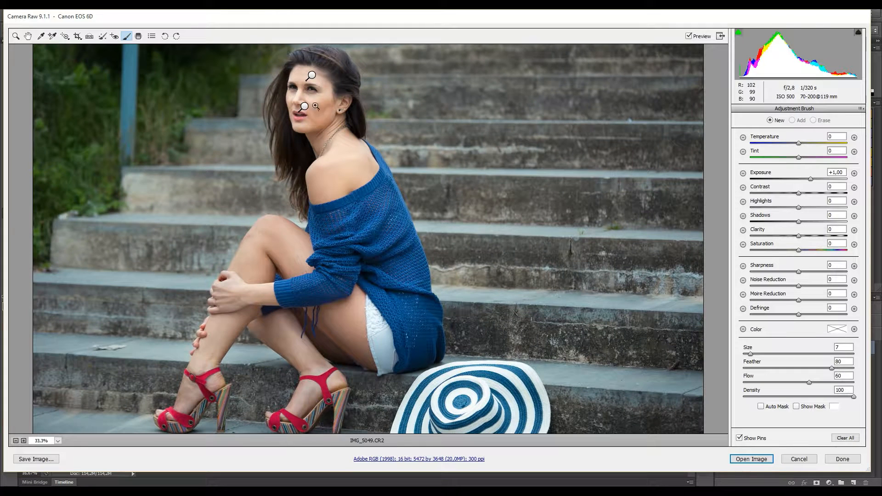
{"action": "scroll", "coordinate": [321, 108], "scroll_direction": "up", "scroll_amount": 1}
{"action": "left_click", "coordinate": [342, 131], "text": "ctrl"}
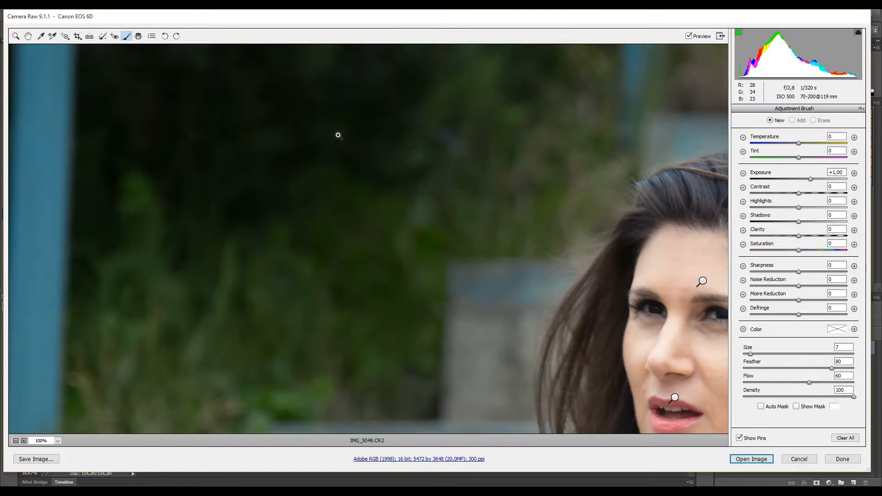
{"action": "left_click", "coordinate": [337, 135], "text": "ctrl"}
{"action": "left_click_drag", "start_coordinate": [577, 282], "coordinate": [260, 185]}
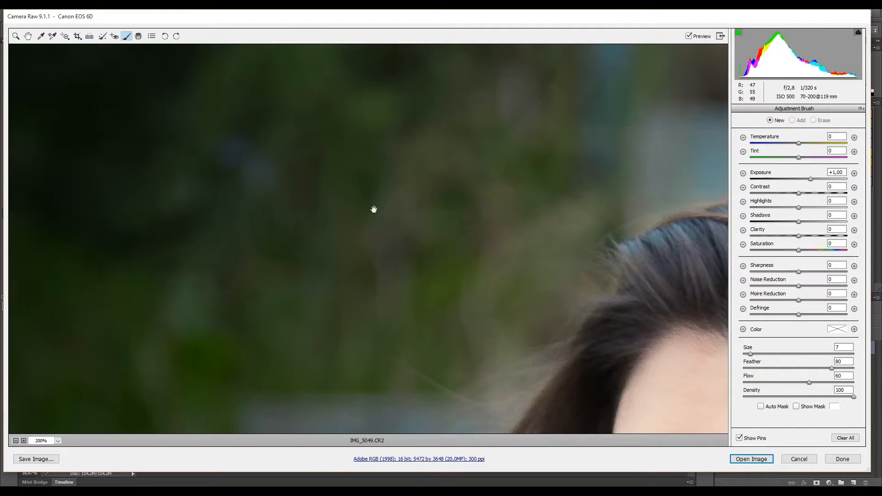
{"action": "left_click_drag", "start_coordinate": [542, 291], "coordinate": [335, 187]}
{"action": "left_click_drag", "start_coordinate": [670, 369], "coordinate": [429, 211]}
{"action": "left_click_drag", "start_coordinate": [501, 319], "coordinate": [419, 195]}
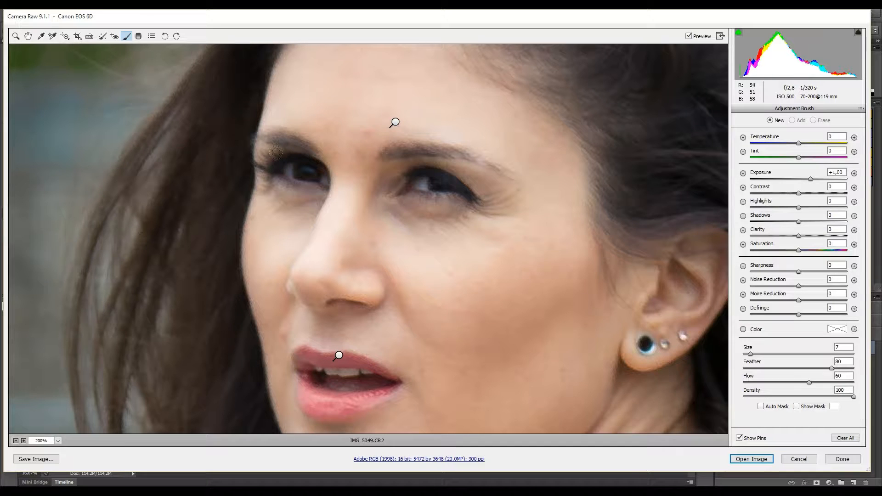
{"action": "scroll", "coordinate": [276, 153], "scroll_direction": "up", "scroll_amount": 1}
{"action": "left_click", "coordinate": [299, 194]}
{"action": "key", "text": "bracketleft"}
{"action": "key", "text": "bracketleft"}
{"action": "key", "text": "bracketleft"}
{"action": "key", "text": "bracketleft"}
{"action": "key", "text": "bracketleft"}
{"action": "key", "text": "bracketright"}
{"action": "key", "text": "bracketright"}
{"action": "key", "text": "bracketright"}
{"action": "key", "text": "bracketright"}
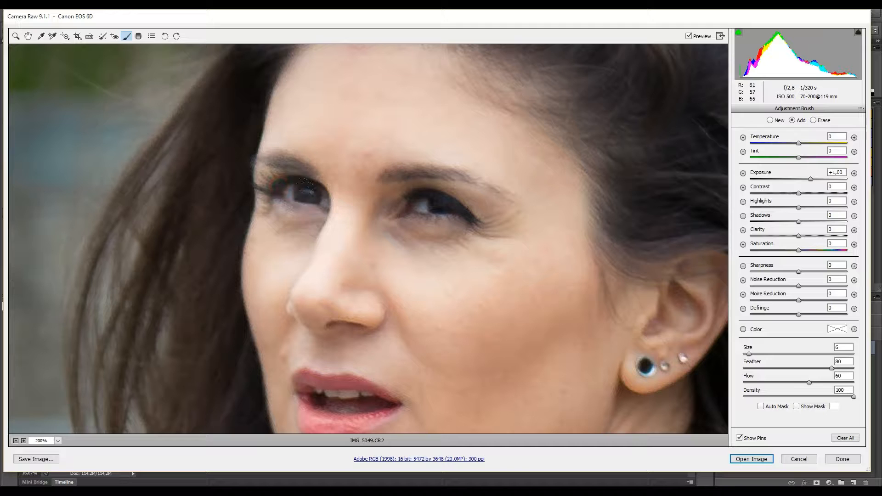
{"action": "mouse_move", "coordinate": [407, 195]}
{"action": "left_mouse_down"}
{"action": "mouse_move", "coordinate": [450, 196]}
{"action": "mouse_move", "coordinate": [425, 194]}
{"action": "mouse_move", "coordinate": [458, 214]}
{"action": "mouse_move", "coordinate": [425, 223]}
{"action": "mouse_move", "coordinate": [389, 192]}
{"action": "mouse_move", "coordinate": [452, 198]}
{"action": "left_mouse_up"}
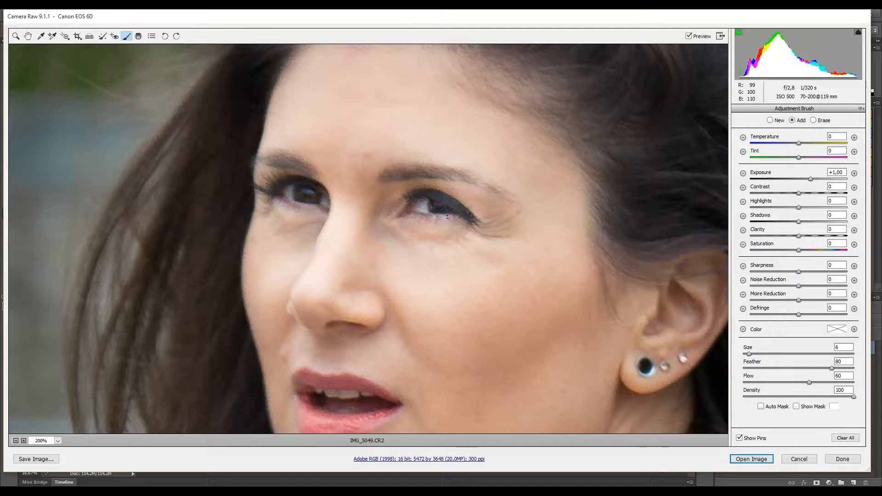
Erase stray brightening below the right-hand eye and near the left-hand eye.
{"action": "key", "text": "alt"}
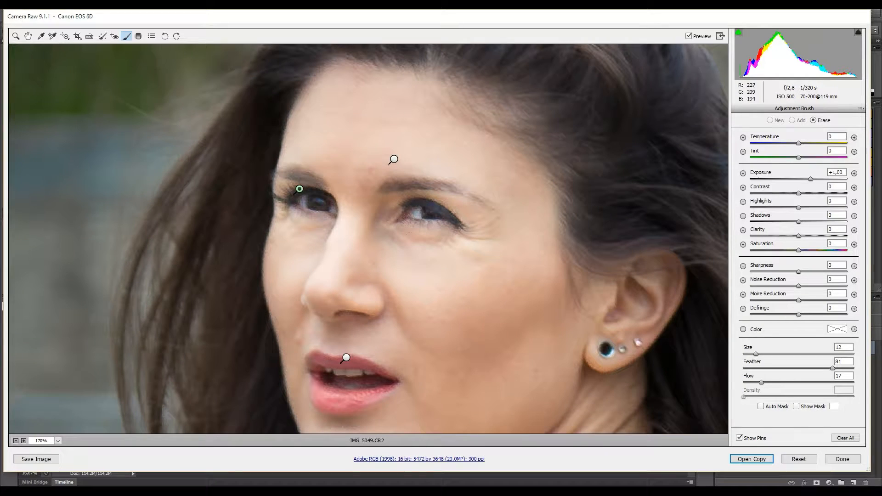
{"action": "mouse_move", "coordinate": [449, 271]}
{"action": "left_mouse_down"}
{"action": "mouse_move", "coordinate": [423, 230]}
{"action": "mouse_move", "coordinate": [459, 237]}
{"action": "mouse_move", "coordinate": [437, 243]}
{"action": "left_mouse_up"}
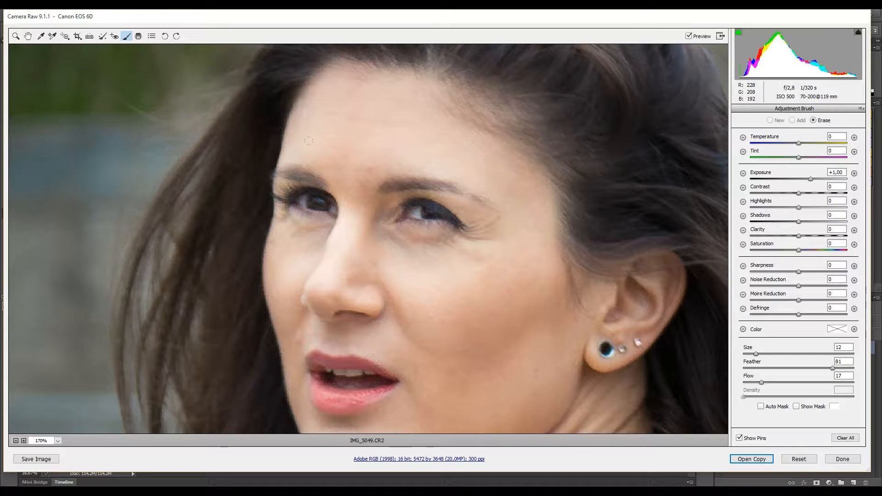
{"action": "left_click_drag", "start_coordinate": [327, 193], "coordinate": [333, 203]}
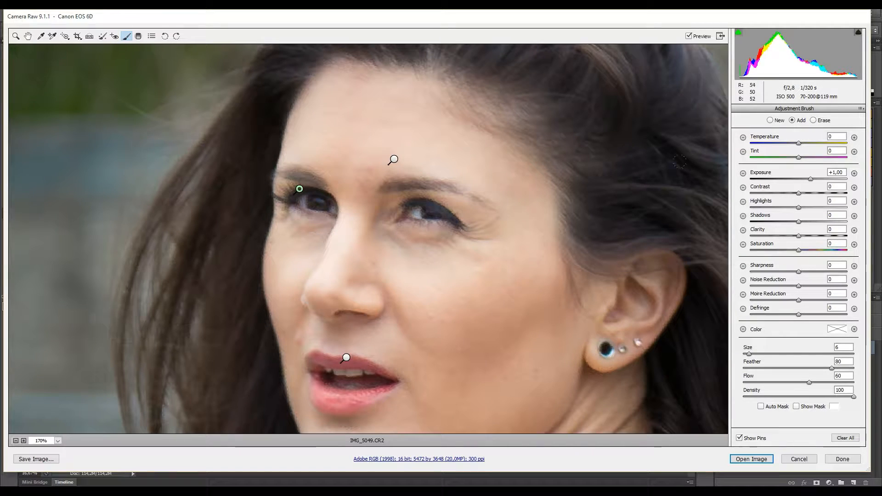
{"action": "left_click", "coordinate": [15, 36]}
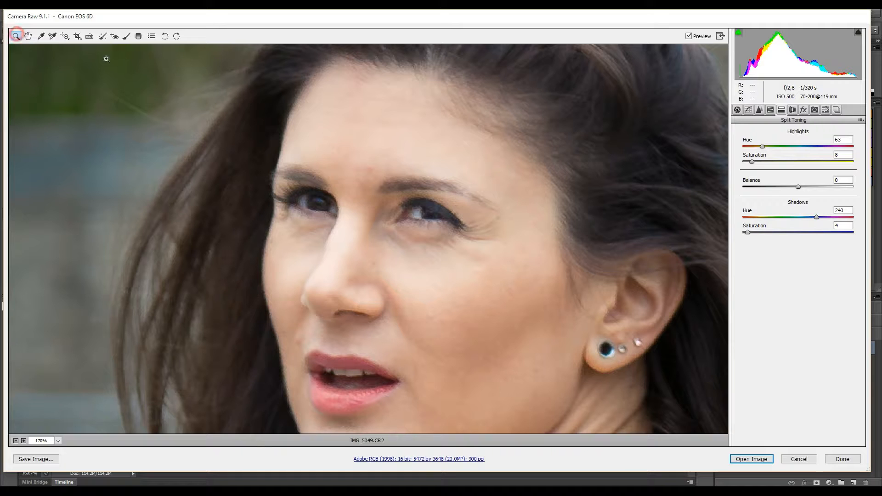
Fit the photo back in view and open the edited image in Photoshop as IMG_5049-2.
{"action": "right_click", "coordinate": [305, 148]}
{"action": "left_click", "coordinate": [333, 212]}
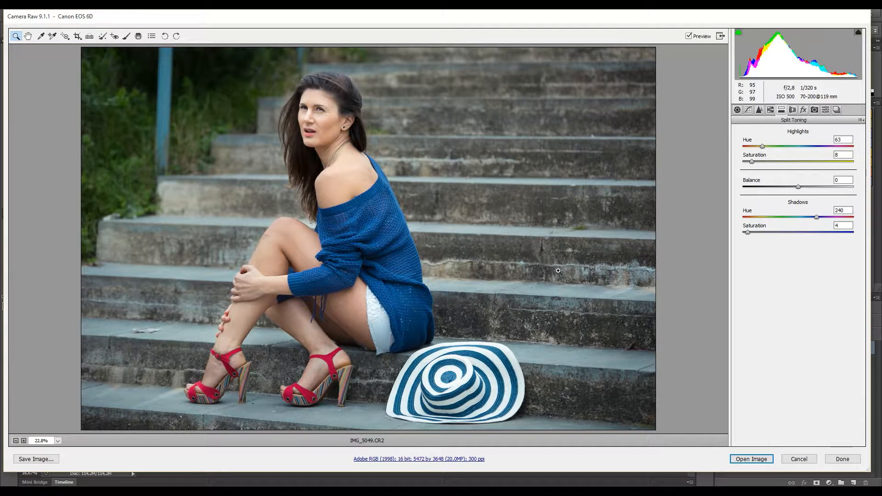
{"action": "left_click", "coordinate": [752, 460]}
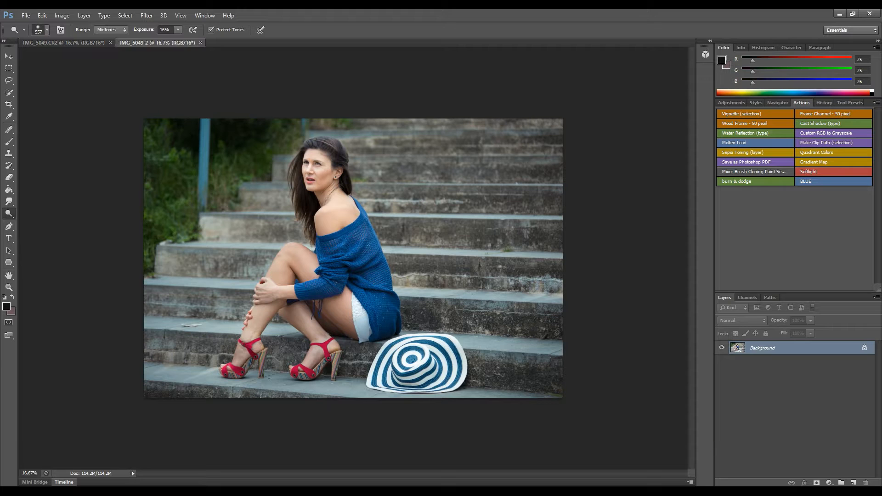
Drag the toned IMG_5049-2 image onto IMG_5049 as Layer 1 and close the copy unsaved.
{"action": "left_click_drag", "start_coordinate": [174, 42], "coordinate": [187, 84]}
{"action": "left_click_drag", "start_coordinate": [798, 349], "coordinate": [517, 387]}
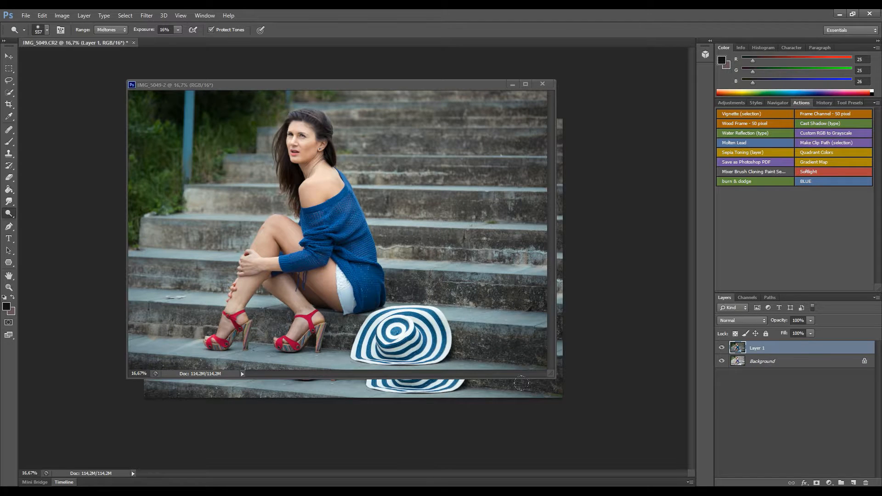
{"action": "left_click", "coordinate": [542, 84]}
{"action": "left_click", "coordinate": [441, 192]}
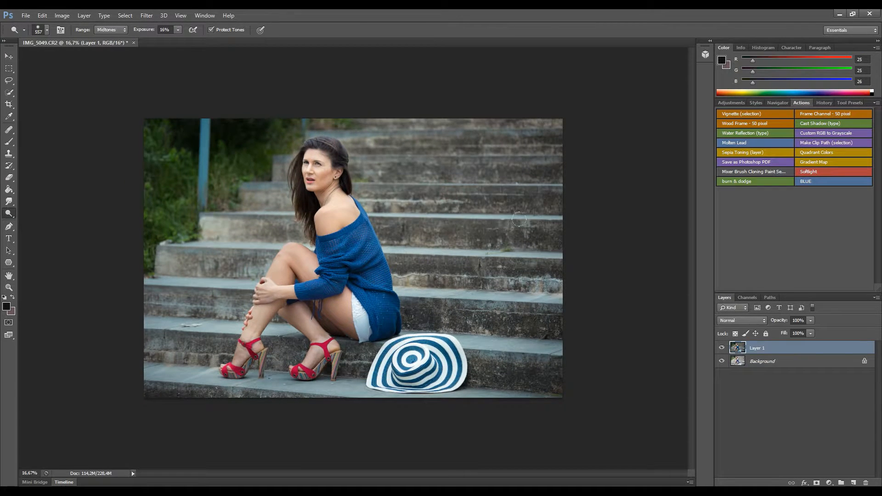
Compare the toned Layer 1 against the original by toggling its visibility.
{"action": "left_click", "coordinate": [722, 349]}
{"action": "left_click", "coordinate": [721, 350]}
{"action": "left_click", "coordinate": [722, 349]}
{"action": "left_click", "coordinate": [721, 350]}
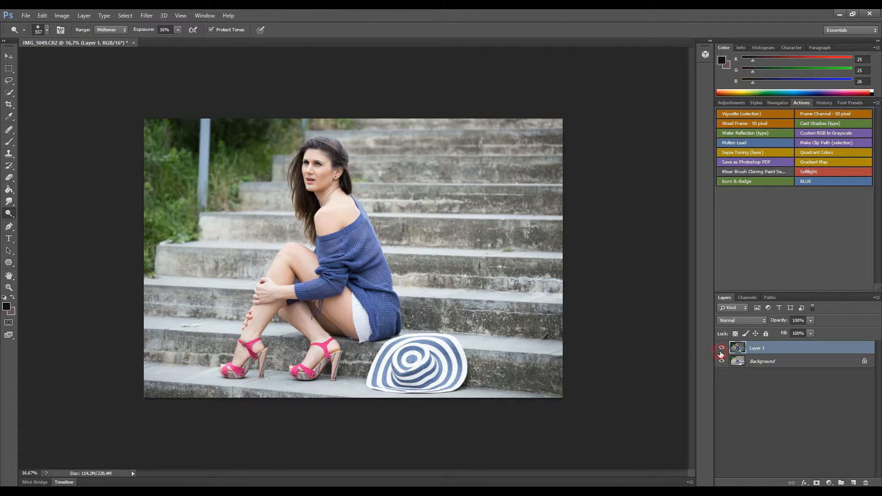
{"action": "left_click", "coordinate": [721, 349]}
{"action": "left_click", "coordinate": [722, 349]}
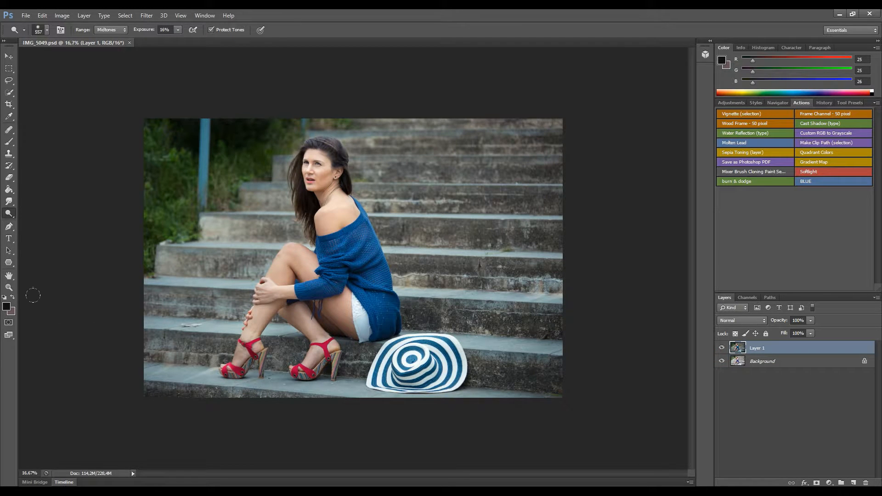
{"action": "left_click", "coordinate": [13, 298]}
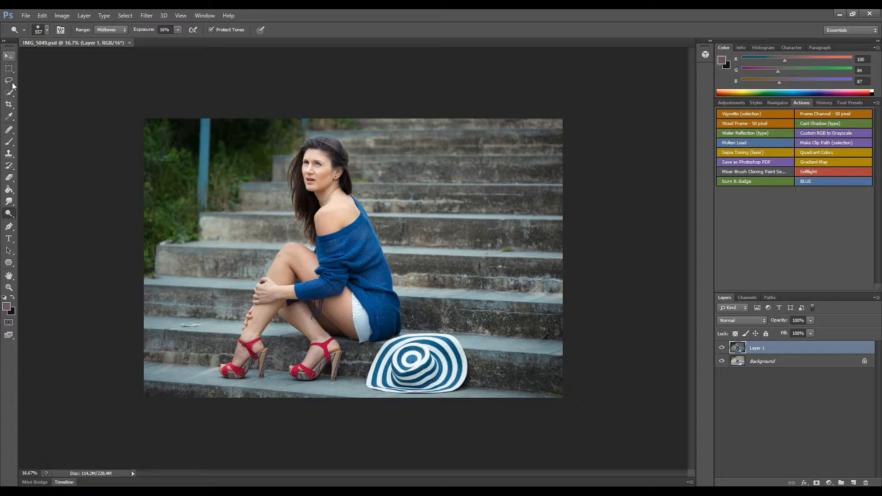
{"action": "left_click", "coordinate": [8, 104]}
Extend the canvas on the left and duplicate Layer 1 as Layer 1 copy.
{"action": "left_click_drag", "start_coordinate": [142, 258], "coordinate": [114, 262]}
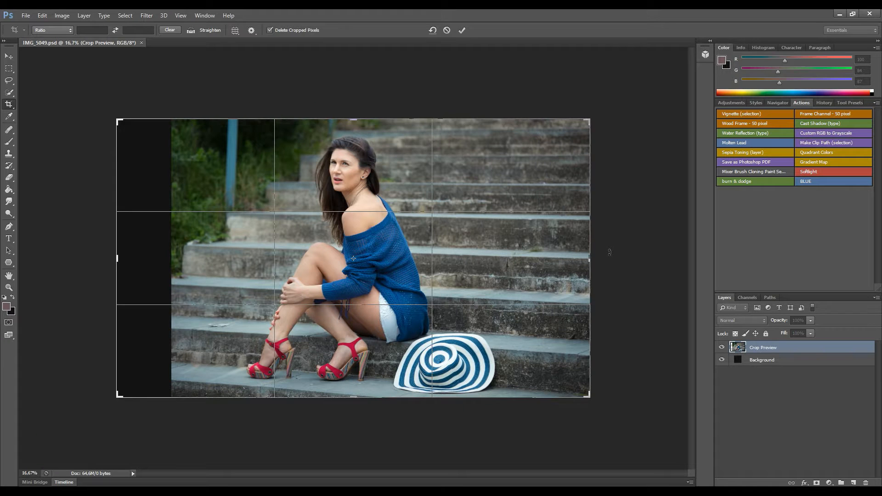
{"action": "key", "text": "Return"}
{"action": "right_click", "coordinate": [758, 343]}
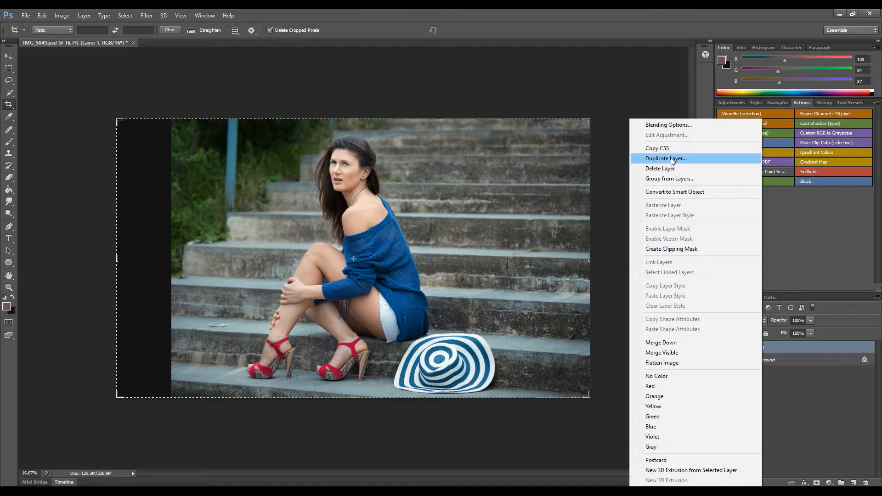
{"action": "left_click", "coordinate": [667, 158]}
{"action": "left_click", "coordinate": [513, 159]}
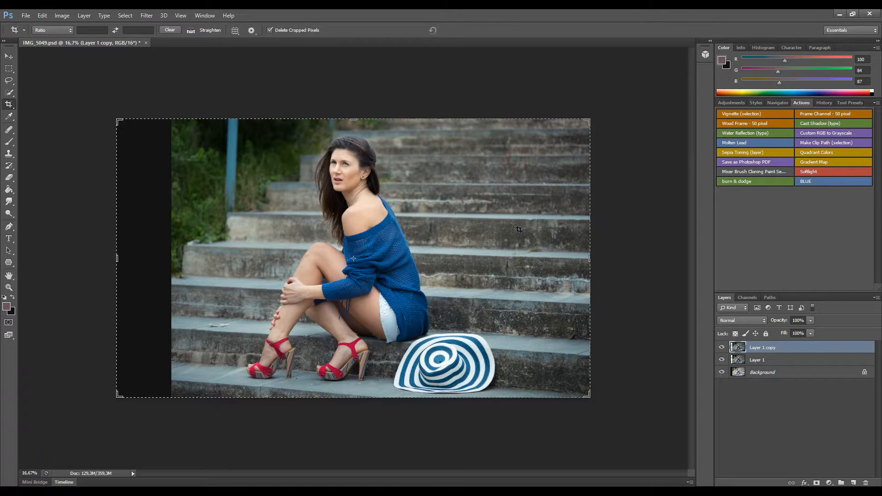
Slide Layer 1 copy to the left and scale it to about 98.73% height.
{"action": "left_click", "coordinate": [9, 56]}
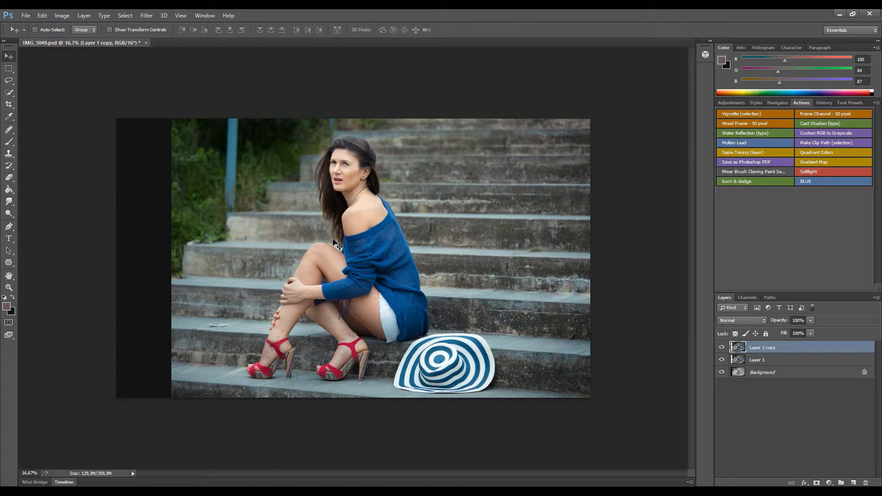
{"action": "left_click_drag", "start_coordinate": [507, 270], "coordinate": [240, 264]}
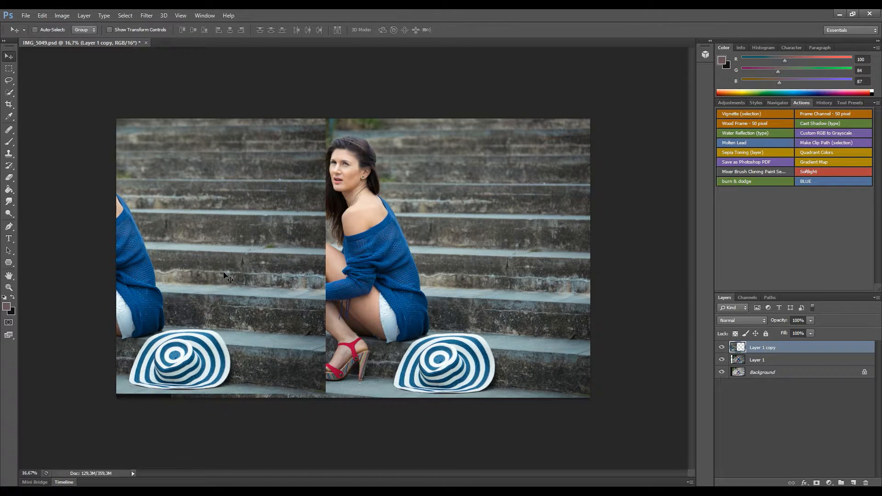
{"action": "key", "text": "ctrl+t"}
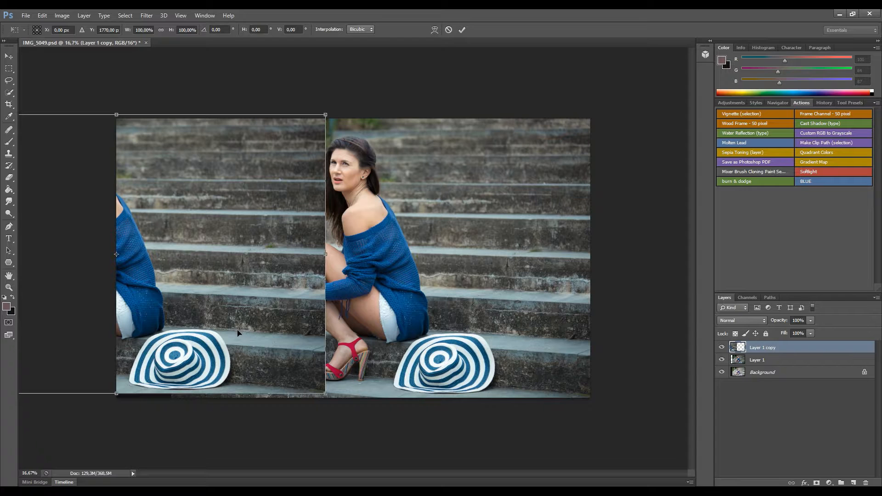
{"action": "left_click_drag", "start_coordinate": [116, 393], "coordinate": [121, 373]}
{"action": "left_click_drag", "start_coordinate": [116, 115], "coordinate": [116, 123]}
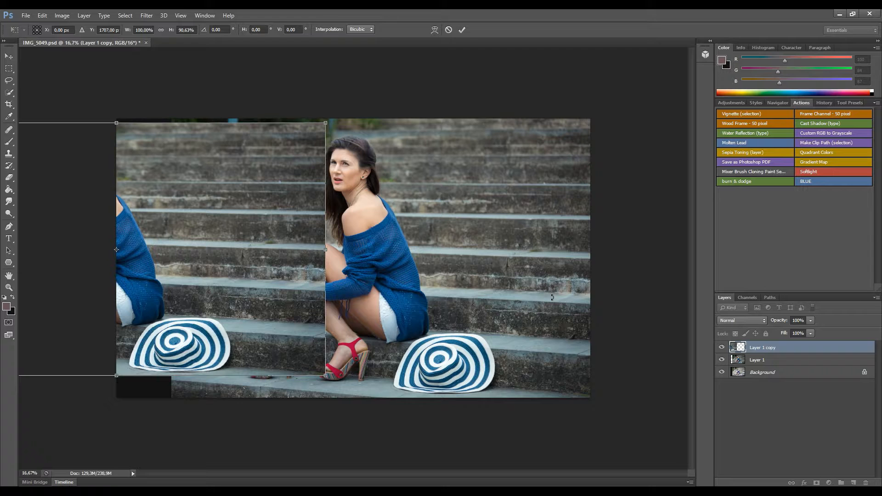
{"action": "key", "text": "v"}
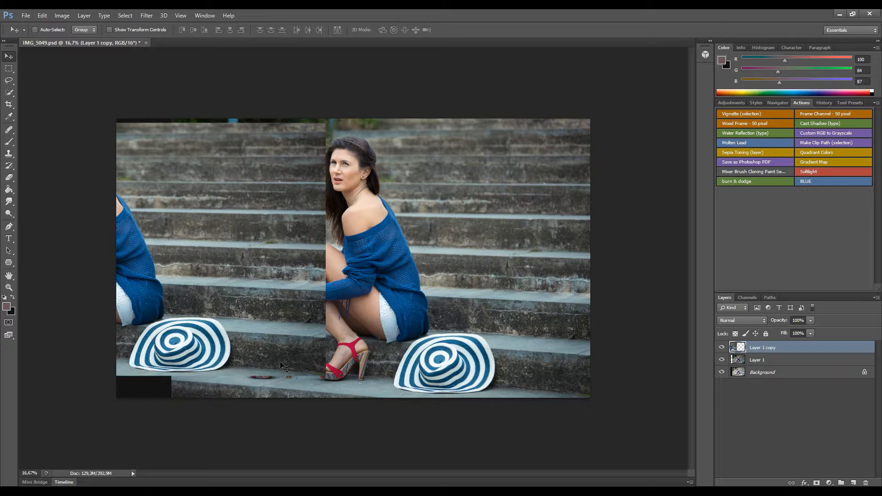
{"action": "key", "text": "ctrl+t"}
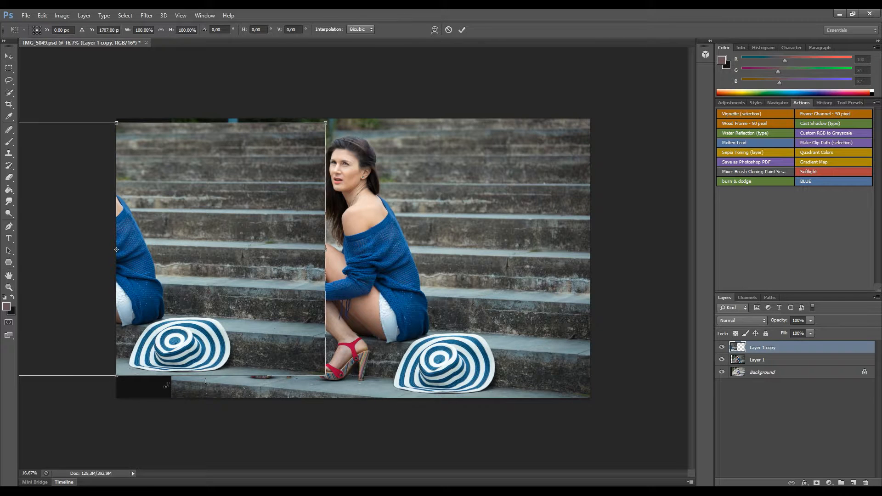
{"action": "left_click_drag", "start_coordinate": [116, 372], "coordinate": [117, 369]}
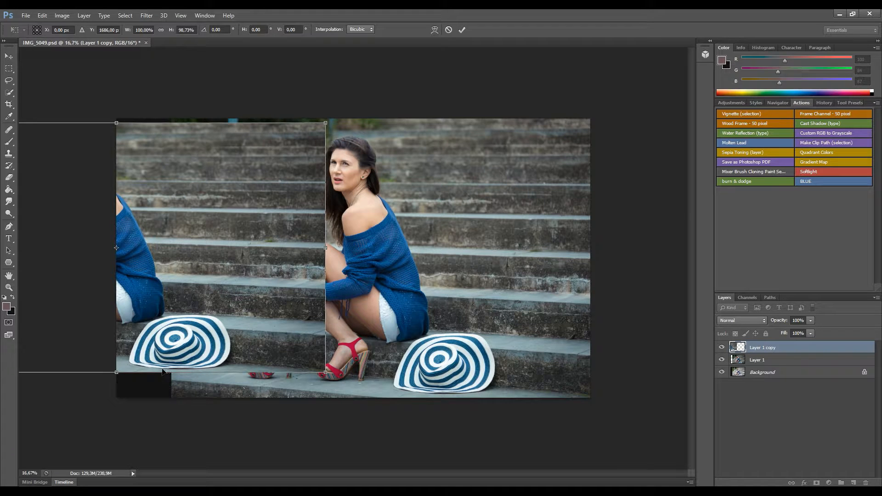
{"action": "left_click", "coordinate": [117, 374]}
{"action": "key", "text": "Return"}
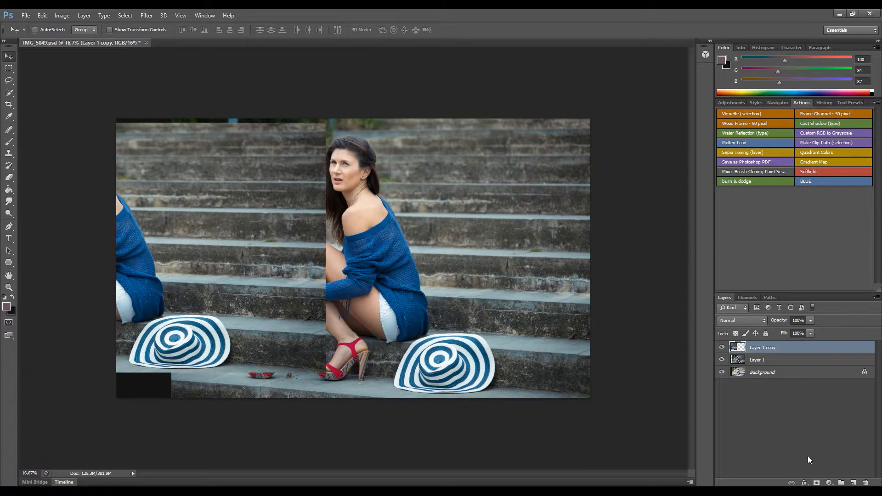
Add a mask to Layer 1 copy and paint black at 70% over the legs, hands and left hat.
{"action": "left_click", "coordinate": [816, 483]}
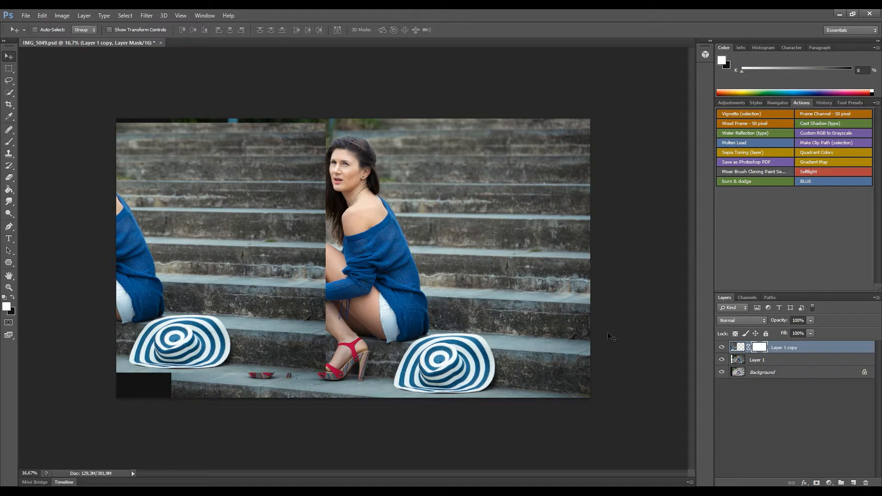
{"action": "left_click", "coordinate": [9, 142]}
{"action": "left_click", "coordinate": [14, 297]}
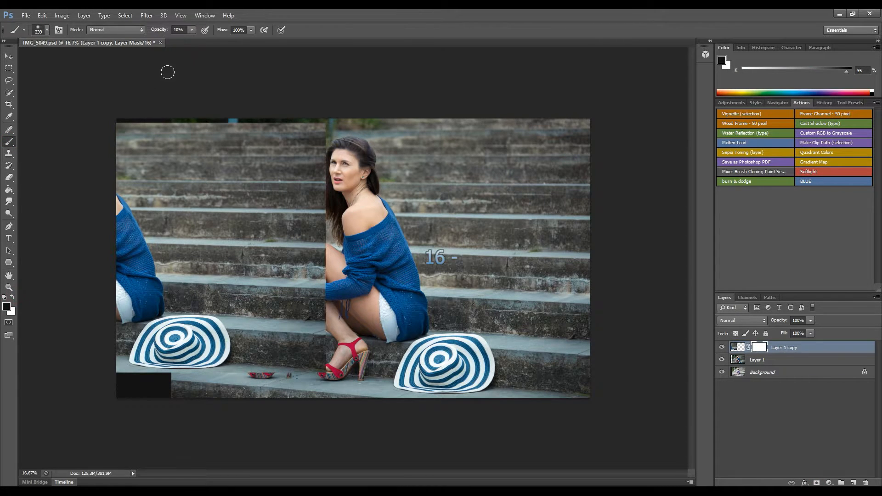
{"action": "left_click_drag", "start_coordinate": [192, 42], "coordinate": [219, 43]}
{"action": "mouse_move", "coordinate": [344, 324]}
{"action": "left_mouse_down"}
{"action": "mouse_move", "coordinate": [312, 279]}
{"action": "mouse_move", "coordinate": [325, 326]}
{"action": "mouse_move", "coordinate": [336, 259]}
{"action": "mouse_move", "coordinate": [318, 245]}
{"action": "mouse_move", "coordinate": [284, 323]}
{"action": "mouse_move", "coordinate": [295, 279]}
{"action": "mouse_move", "coordinate": [248, 368]}
{"action": "mouse_move", "coordinate": [295, 349]}
{"action": "mouse_move", "coordinate": [301, 369]}
{"action": "left_mouse_up"}
{"action": "mouse_move", "coordinate": [285, 347]}
{"action": "left_mouse_down"}
{"action": "mouse_move", "coordinate": [308, 348]}
{"action": "mouse_move", "coordinate": [286, 263]}
{"action": "mouse_move", "coordinate": [328, 185]}
{"action": "mouse_move", "coordinate": [320, 160]}
{"action": "mouse_move", "coordinate": [329, 150]}
{"action": "left_mouse_up"}
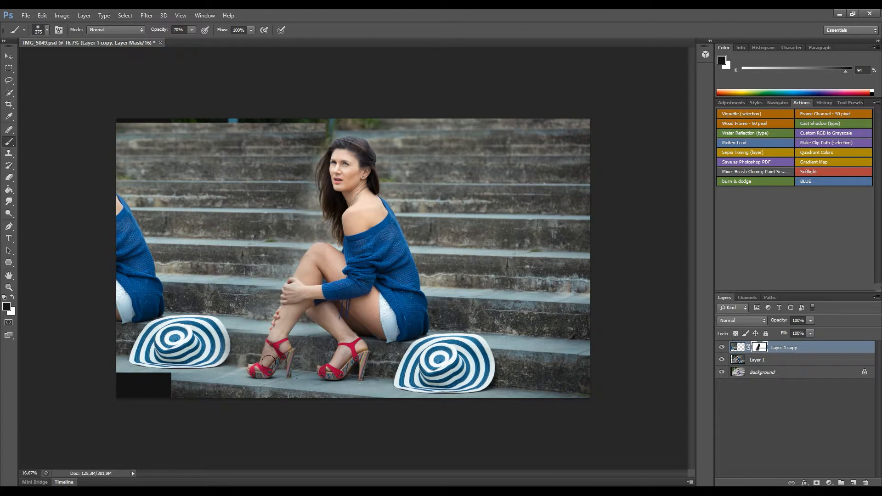
{"action": "mouse_move", "coordinate": [232, 363]}
{"action": "left_mouse_down"}
{"action": "mouse_move", "coordinate": [226, 331]}
{"action": "mouse_move", "coordinate": [252, 331]}
{"action": "mouse_move", "coordinate": [205, 315]}
{"action": "mouse_move", "coordinate": [283, 299]}
{"action": "mouse_move", "coordinate": [255, 344]}
{"action": "mouse_move", "coordinate": [193, 343]}
{"action": "mouse_move", "coordinate": [219, 356]}
{"action": "mouse_move", "coordinate": [193, 362]}
{"action": "mouse_move", "coordinate": [220, 368]}
{"action": "mouse_move", "coordinate": [185, 333]}
{"action": "mouse_move", "coordinate": [246, 329]}
{"action": "mouse_move", "coordinate": [217, 318]}
{"action": "mouse_move", "coordinate": [192, 325]}
{"action": "mouse_move", "coordinate": [237, 333]}
{"action": "left_mouse_up"}
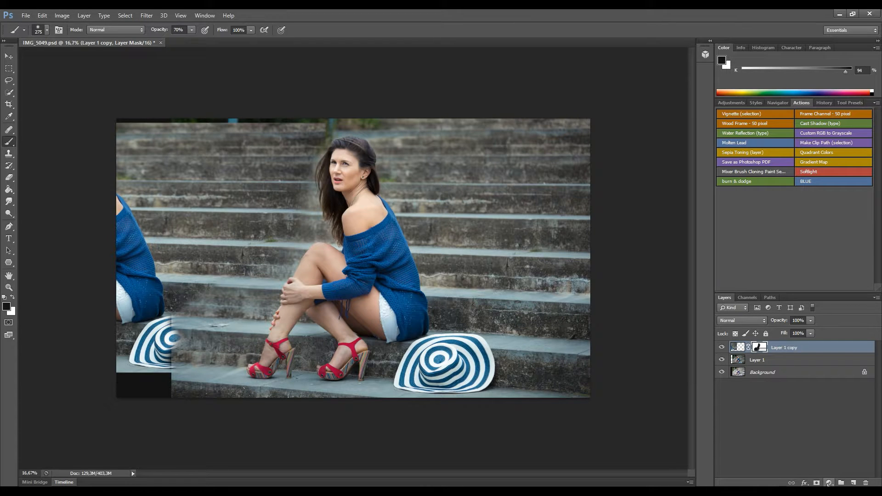
{"action": "left_click", "coordinate": [788, 416]}
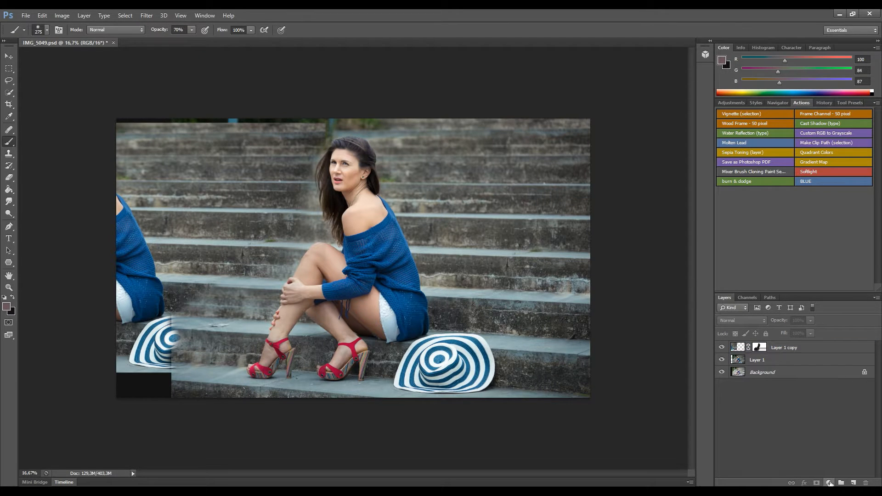
Add a Curves adjustment clipped to Layer 1 copy with a near-diagonal RGB curve.
{"action": "left_click", "coordinate": [829, 484]}
{"action": "left_click", "coordinate": [811, 340]}
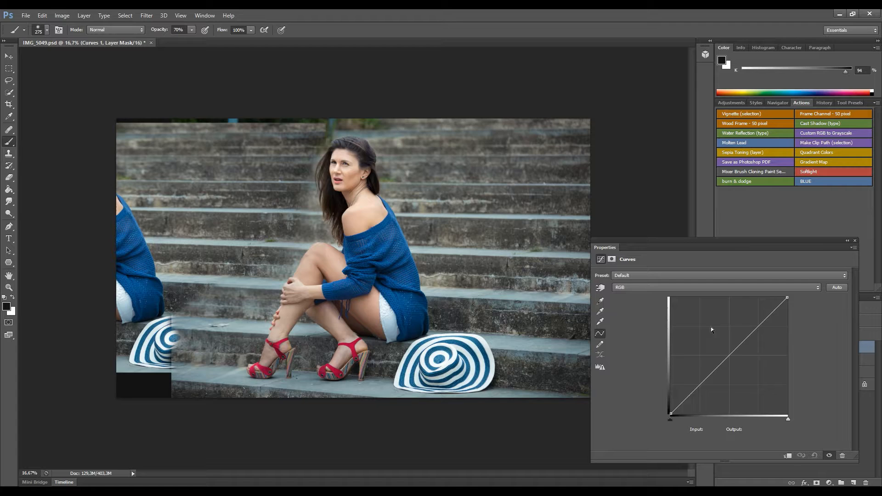
{"action": "left_click_drag", "start_coordinate": [723, 356], "coordinate": [705, 321]}
{"action": "left_click", "coordinate": [855, 241]}
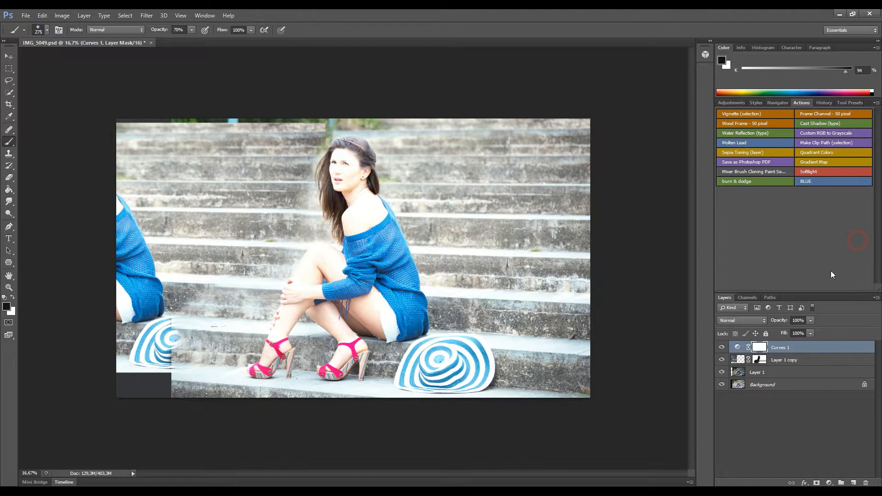
{"action": "left_click_drag", "start_coordinate": [766, 351], "coordinate": [785, 353]}
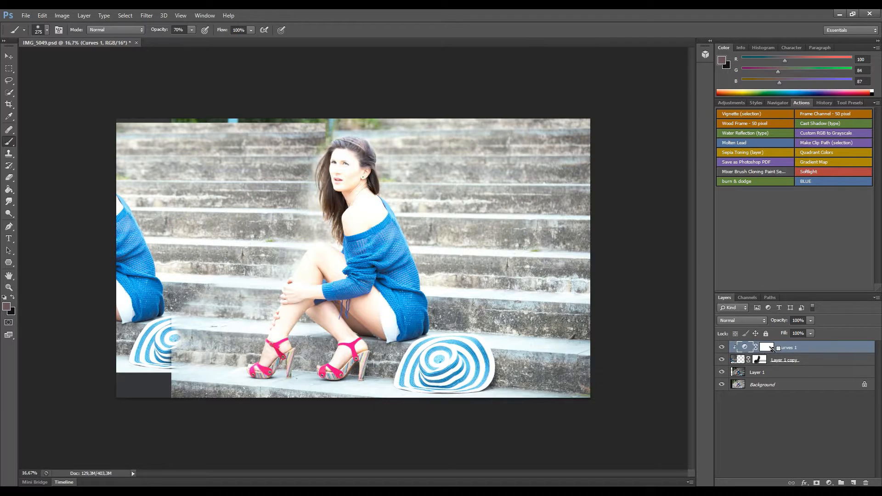
{"action": "left_click", "coordinate": [772, 352], "text": "alt"}
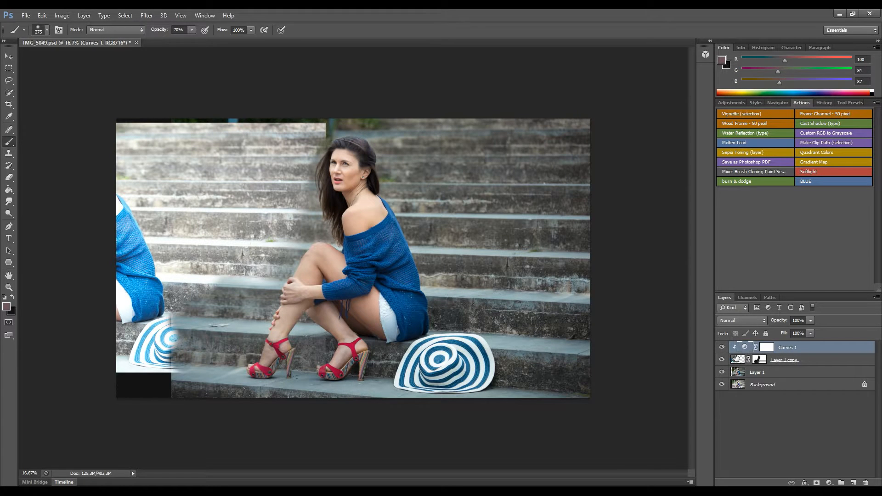
{"action": "double_click", "coordinate": [747, 347]}
{"action": "left_click_drag", "start_coordinate": [718, 323], "coordinate": [731, 338]}
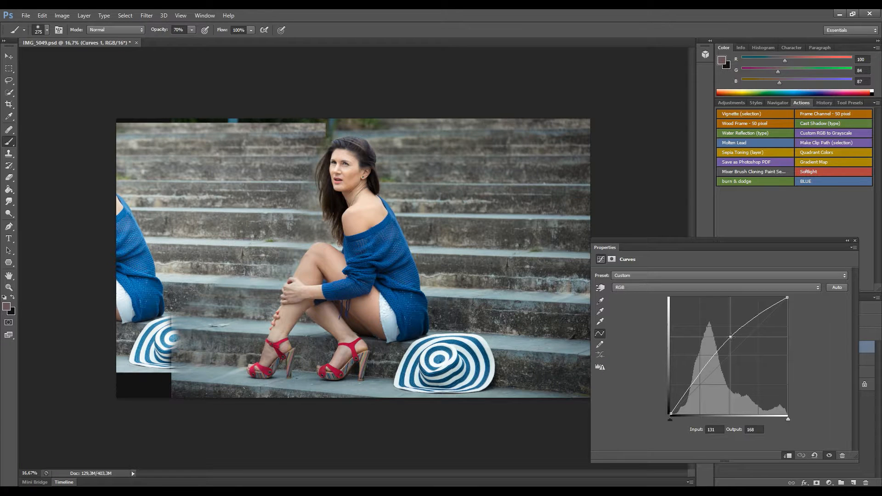
Add small midpoint adjustments to the Blue and Green curves.
{"action": "left_click", "coordinate": [723, 288]}
{"action": "left_click", "coordinate": [719, 315]}
{"action": "left_click", "coordinate": [730, 353]}
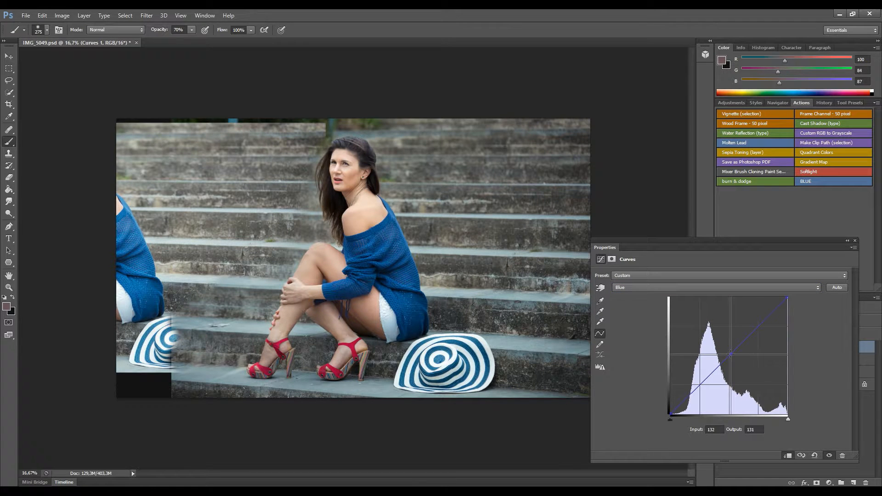
{"action": "left_click", "coordinate": [713, 288]}
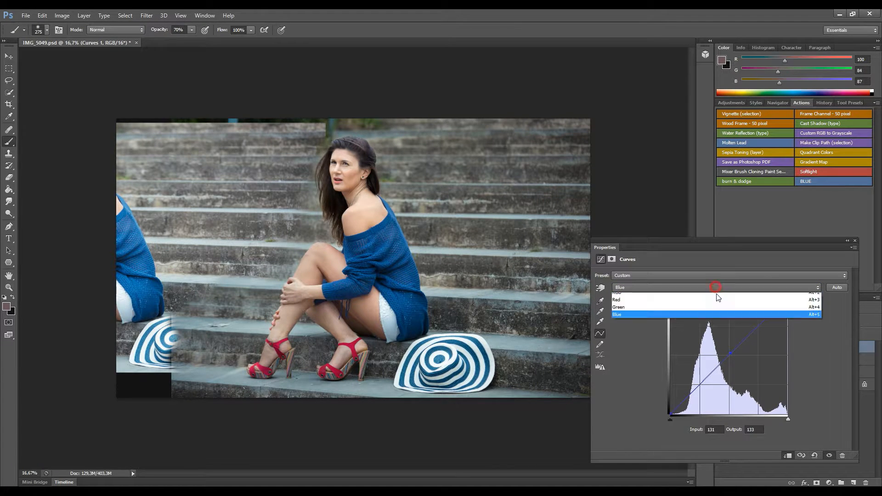
{"action": "left_click", "coordinate": [713, 307]}
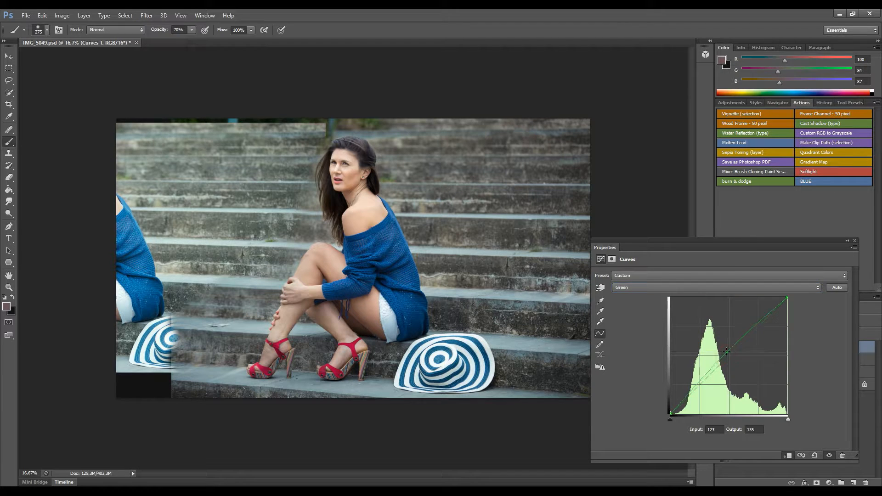
{"action": "left_click", "coordinate": [728, 356]}
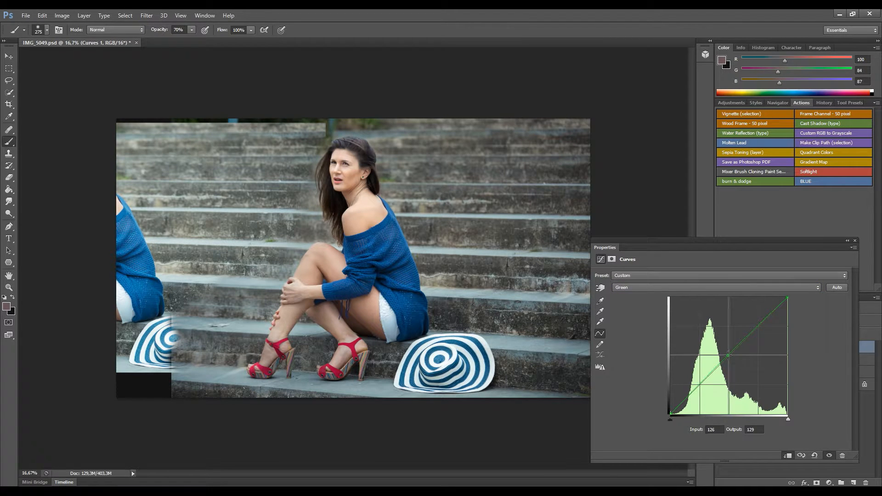
{"action": "key", "text": "Right"}
Nudge a midpoint on the Red curve, then toggle Curves 1 to compare.
{"action": "left_click", "coordinate": [715, 291]}
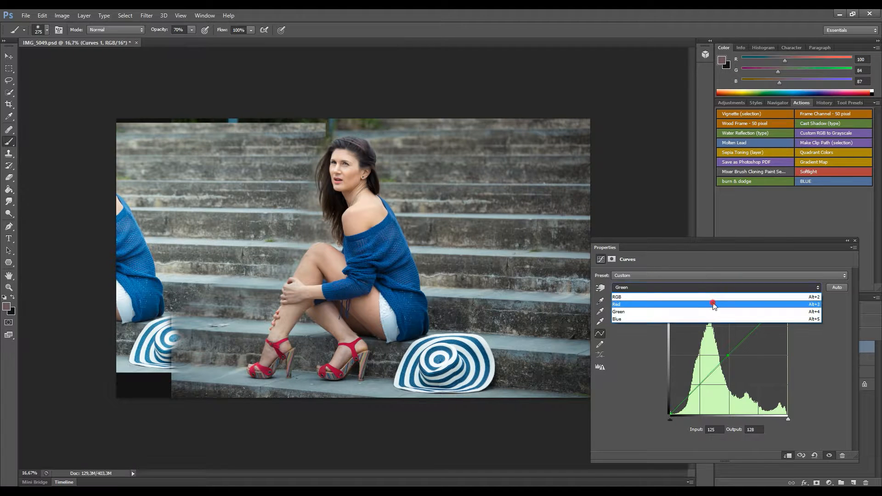
{"action": "left_click", "coordinate": [714, 301]}
{"action": "left_click", "coordinate": [729, 356]}
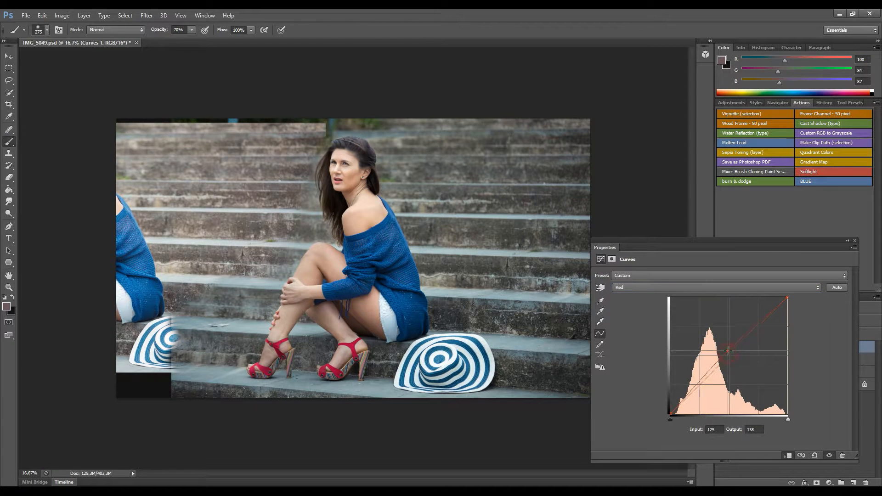
{"action": "left_click_drag", "start_coordinate": [730, 355], "coordinate": [731, 355]}
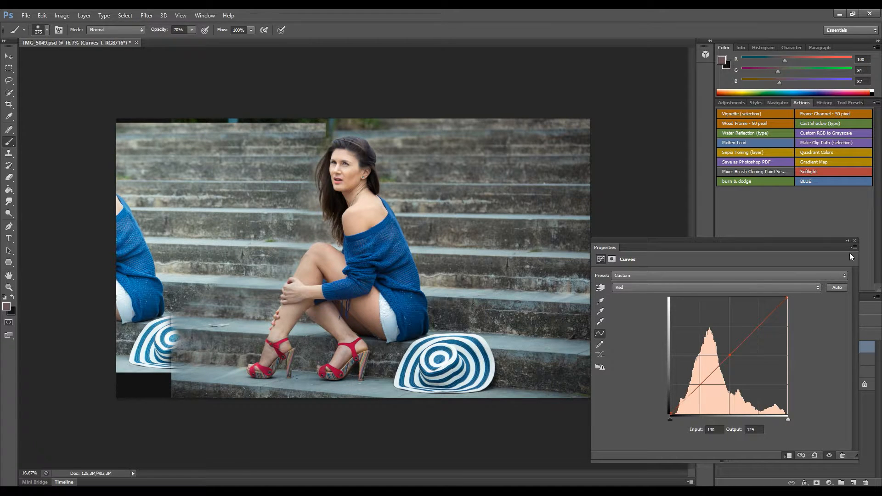
{"action": "left_click", "coordinate": [854, 242]}
{"action": "left_click", "coordinate": [722, 348]}
{"action": "left_click", "coordinate": [722, 348]}
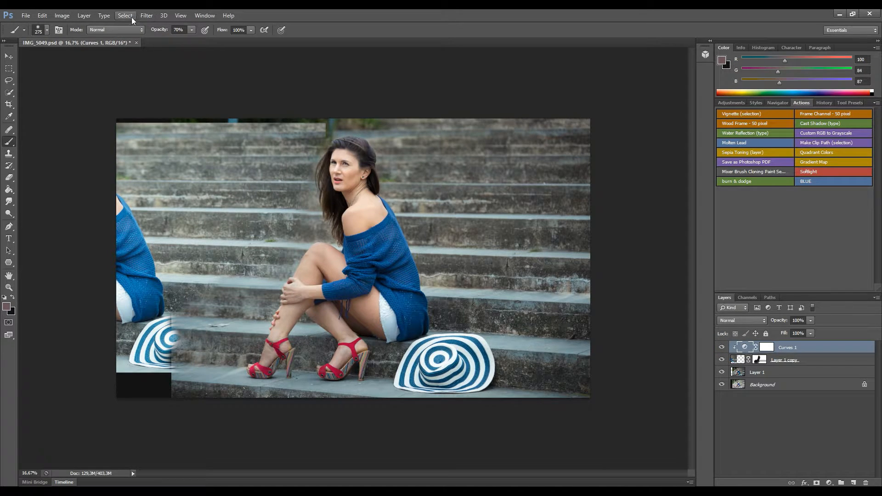
{"action": "left_click", "coordinate": [146, 15]}
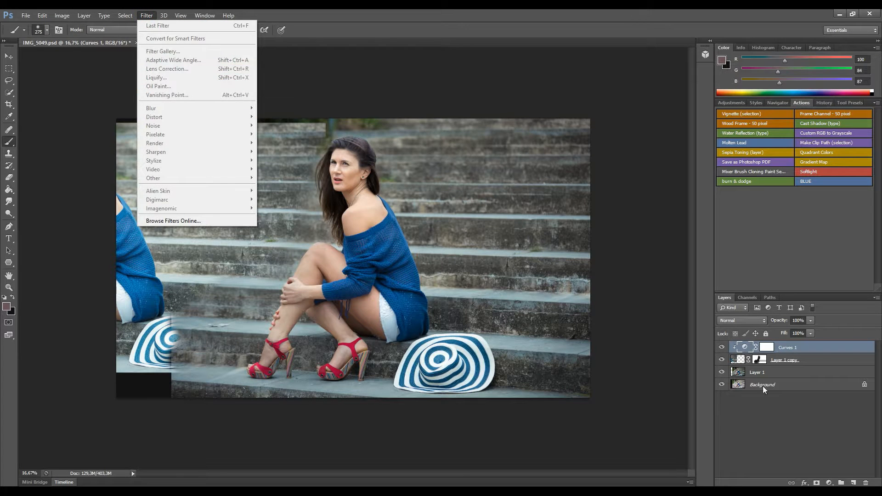
Apply Filter > Blur > Gaussian Blur to Layer 1 copy.
{"action": "left_click", "coordinate": [737, 361]}
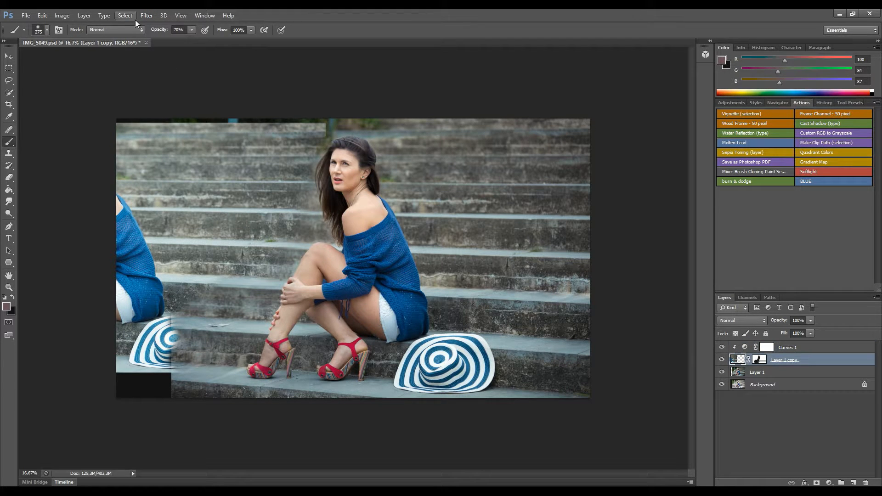
{"action": "left_click", "coordinate": [146, 15]}
{"action": "mouse_move", "coordinate": [161, 109]}
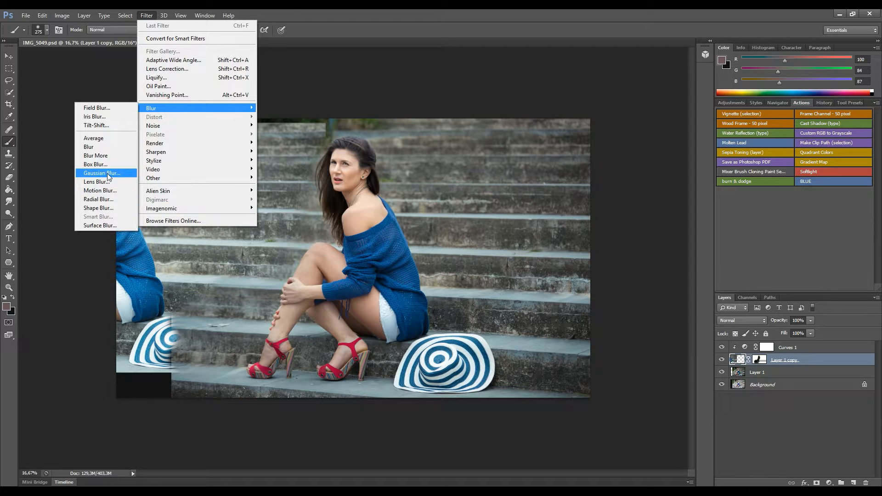
{"action": "left_click", "coordinate": [106, 173]}
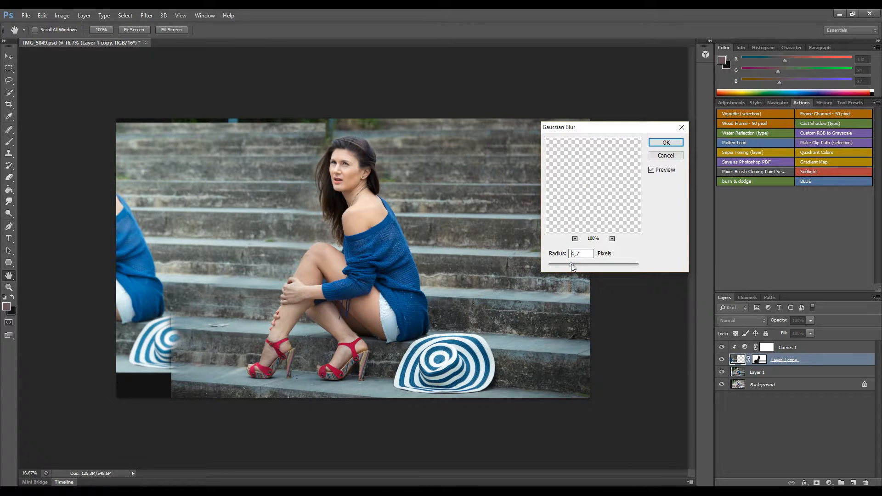
{"action": "left_click", "coordinate": [661, 143]}
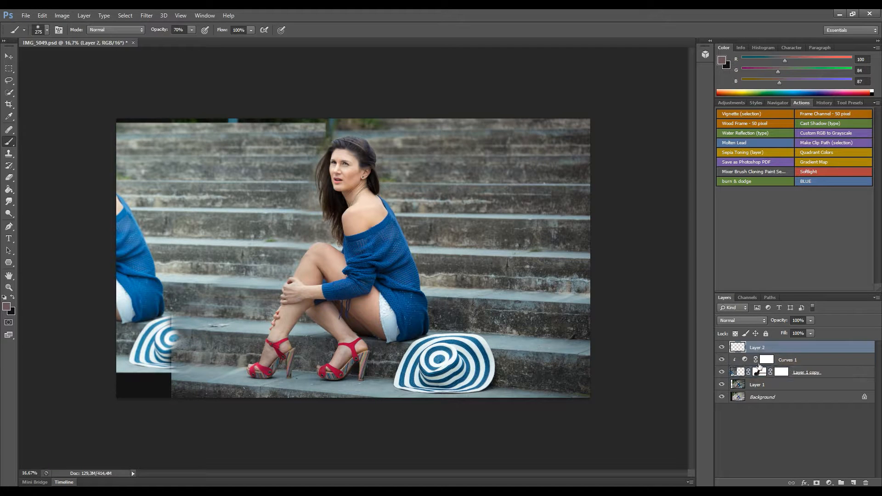
Paint Layer 1 copy's mask around the left seam to hide the blurred hat edge.
{"action": "left_click", "coordinate": [759, 373]}
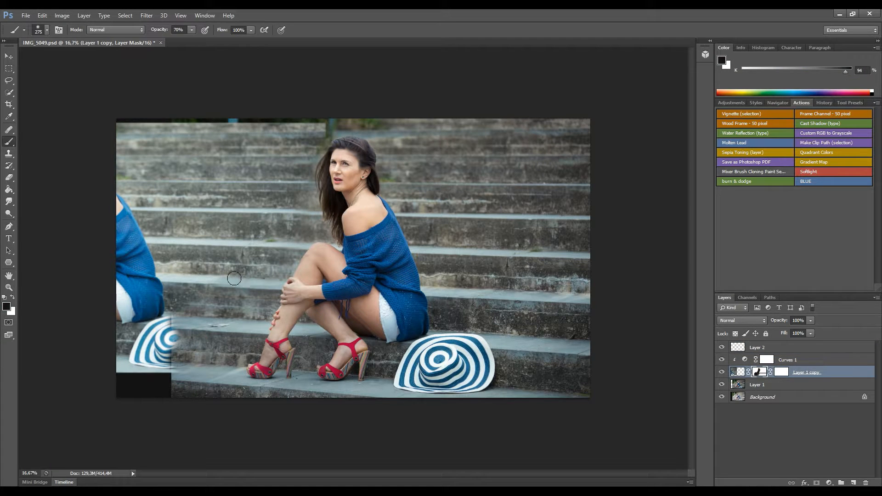
{"action": "left_click_drag", "start_coordinate": [285, 249], "coordinate": [289, 249]}
{"action": "mouse_move", "coordinate": [220, 285]}
{"action": "left_mouse_down"}
{"action": "mouse_move", "coordinate": [234, 286]}
{"action": "mouse_move", "coordinate": [177, 275]}
{"action": "mouse_move", "coordinate": [223, 247]}
{"action": "left_mouse_up"}
{"action": "left_click_drag", "start_coordinate": [252, 242], "coordinate": [281, 248]}
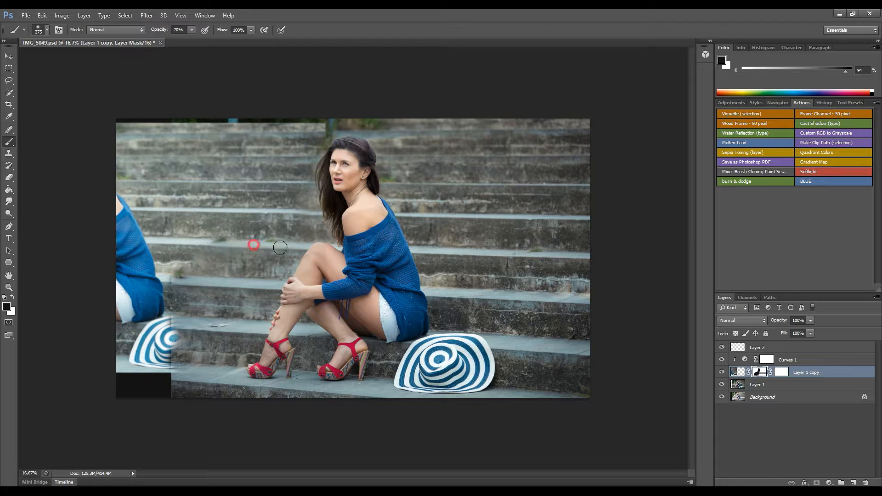
{"action": "left_click_drag", "start_coordinate": [270, 215], "coordinate": [295, 213]}
{"action": "key", "text": "x"}
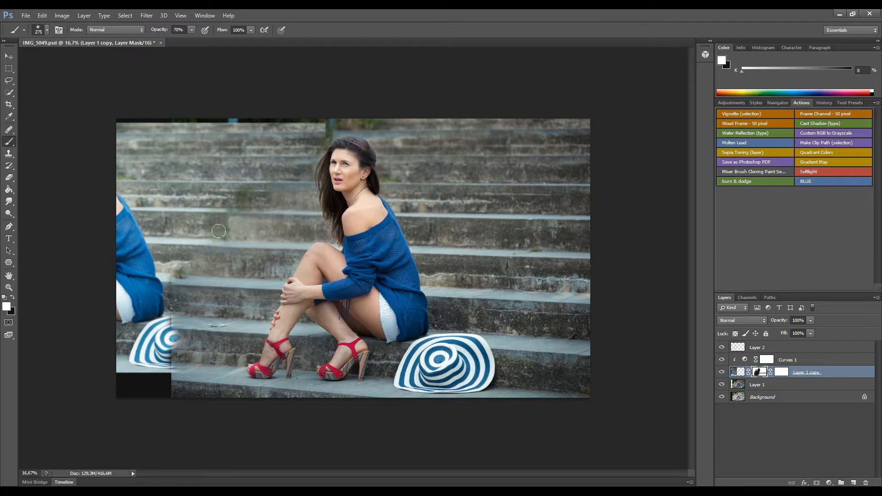
{"action": "left_click_drag", "start_coordinate": [219, 278], "coordinate": [183, 270]}
{"action": "key", "text": "x"}
{"action": "mouse_move", "coordinate": [186, 327]}
{"action": "left_mouse_down"}
{"action": "mouse_move", "coordinate": [177, 321]}
{"action": "mouse_move", "coordinate": [366, 339]}
{"action": "mouse_move", "coordinate": [313, 221]}
{"action": "left_mouse_up"}
Make Layer 2 the working layer, zoomed in on the lower left, with Clone Stamp.
{"action": "left_click", "coordinate": [756, 348]}
{"action": "key", "text": "ctrl+plus"}
{"action": "key", "text": "ctrl+plus"}
{"action": "key", "text": "ctrl+plus"}
{"action": "key", "text": "s"}
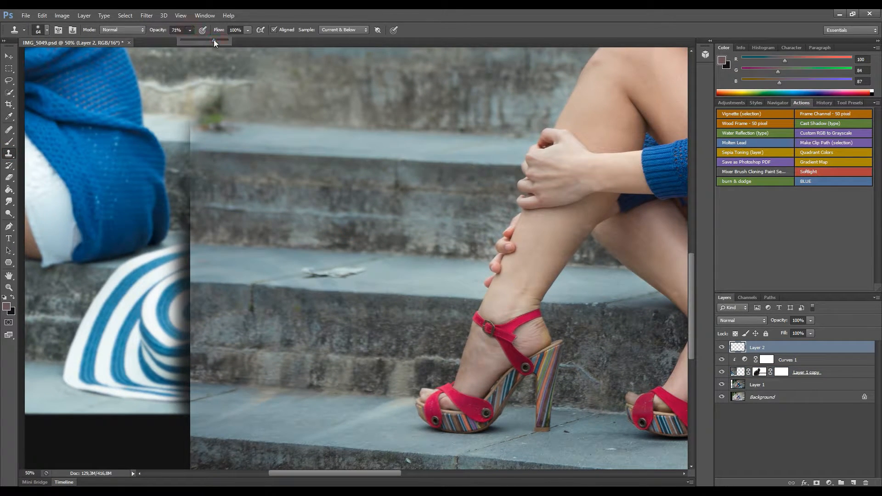
Clone stone steps at 100% over the duplicate hat and the black strip along the bottom edge.
{"action": "left_click", "coordinate": [314, 274]}
{"action": "left_click", "coordinate": [333, 291], "text": "alt"}
{"action": "left_click", "coordinate": [179, 279], "text": "shift"}
{"action": "key", "text": "ctrl+z"}
{"action": "mouse_move", "coordinate": [168, 261]}
{"action": "left_mouse_down"}
{"action": "mouse_move", "coordinate": [177, 280]}
{"action": "mouse_move", "coordinate": [161, 257]}
{"action": "mouse_move", "coordinate": [147, 299]}
{"action": "mouse_move", "coordinate": [159, 417]}
{"action": "mouse_move", "coordinate": [170, 436]}
{"action": "left_mouse_up"}
{"action": "key", "text": "0"}
{"action": "mouse_move", "coordinate": [177, 414]}
{"action": "left_mouse_down"}
{"action": "mouse_move", "coordinate": [163, 338]}
{"action": "mouse_move", "coordinate": [148, 368]}
{"action": "mouse_move", "coordinate": [153, 262]}
{"action": "mouse_move", "coordinate": [155, 432]}
{"action": "left_mouse_up"}
{"action": "left_click_drag", "start_coordinate": [214, 375], "coordinate": [236, 145]}
{"action": "left_click_drag", "start_coordinate": [202, 230], "coordinate": [228, 214]}
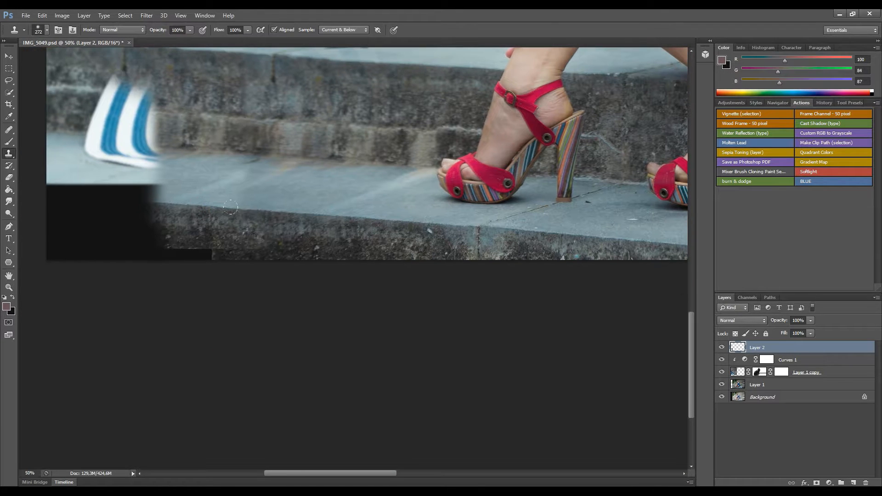
{"action": "left_click", "coordinate": [308, 214], "text": "alt"}
{"action": "mouse_move", "coordinate": [137, 201]}
{"action": "left_mouse_down"}
{"action": "mouse_move", "coordinate": [62, 184]}
{"action": "mouse_move", "coordinate": [141, 220]}
{"action": "left_mouse_up"}
{"action": "left_click", "coordinate": [284, 261], "text": "alt"}
{"action": "mouse_move", "coordinate": [220, 247]}
{"action": "left_mouse_down"}
{"action": "mouse_move", "coordinate": [44, 244]}
{"action": "mouse_move", "coordinate": [57, 264]}
{"action": "left_mouse_up"}
{"action": "left_click_drag", "start_coordinate": [123, 239], "coordinate": [150, 394]}
Clone over the remaining hat remnants and the leaf on the left step.
{"action": "left_click", "coordinate": [357, 317], "text": "alt"}
{"action": "mouse_move", "coordinate": [175, 298]}
{"action": "left_mouse_down"}
{"action": "mouse_move", "coordinate": [181, 269]}
{"action": "mouse_move", "coordinate": [61, 272]}
{"action": "left_mouse_up"}
{"action": "left_click_drag", "start_coordinate": [194, 212], "coordinate": [193, 327]}
{"action": "left_click", "coordinate": [288, 303], "text": "alt"}
{"action": "mouse_move", "coordinate": [263, 300]}
{"action": "left_mouse_down"}
{"action": "mouse_move", "coordinate": [198, 296]}
{"action": "mouse_move", "coordinate": [75, 258]}
{"action": "left_mouse_up"}
{"action": "left_click", "coordinate": [335, 286], "text": "alt"}
{"action": "mouse_move", "coordinate": [116, 293]}
{"action": "left_mouse_down"}
{"action": "mouse_move", "coordinate": [83, 301]}
{"action": "mouse_move", "coordinate": [150, 315]}
{"action": "mouse_move", "coordinate": [143, 307]}
{"action": "left_mouse_up"}
Replace the blue sweater and the green patch with stone steps using a 200 clone brush.
{"action": "left_click", "coordinate": [212, 300], "text": "alt"}
{"action": "left_click_drag", "start_coordinate": [293, 252], "coordinate": [312, 252]}
{"action": "left_click", "coordinate": [303, 251], "text": "alt"}
{"action": "left_click_drag", "start_coordinate": [244, 251], "coordinate": [117, 237]}
{"action": "mouse_move", "coordinate": [67, 216]}
{"action": "left_mouse_down"}
{"action": "mouse_move", "coordinate": [198, 207]}
{"action": "mouse_move", "coordinate": [274, 168]}
{"action": "mouse_move", "coordinate": [54, 181]}
{"action": "mouse_move", "coordinate": [131, 128]}
{"action": "mouse_move", "coordinate": [206, 139]}
{"action": "left_mouse_up"}
{"action": "left_click", "coordinate": [437, 196], "text": "alt"}
{"action": "left_click_drag", "start_coordinate": [326, 71], "coordinate": [315, 236]}
{"action": "left_click", "coordinate": [277, 232], "text": "alt"}
{"action": "mouse_move", "coordinate": [158, 229]}
{"action": "left_mouse_down"}
{"action": "mouse_move", "coordinate": [133, 214]}
{"action": "mouse_move", "coordinate": [139, 219]}
{"action": "mouse_move", "coordinate": [69, 275]}
{"action": "mouse_move", "coordinate": [110, 287]}
{"action": "left_mouse_up"}
{"action": "left_click", "coordinate": [244, 195], "text": "alt"}
{"action": "left_click_drag", "start_coordinate": [118, 168], "coordinate": [39, 150]}
{"action": "mouse_move", "coordinate": [193, 124]}
{"action": "left_mouse_down"}
{"action": "mouse_move", "coordinate": [238, 270]}
{"action": "mouse_move", "coordinate": [251, 270]}
{"action": "left_mouse_up"}
{"action": "left_click", "coordinate": [249, 271], "text": "alt"}
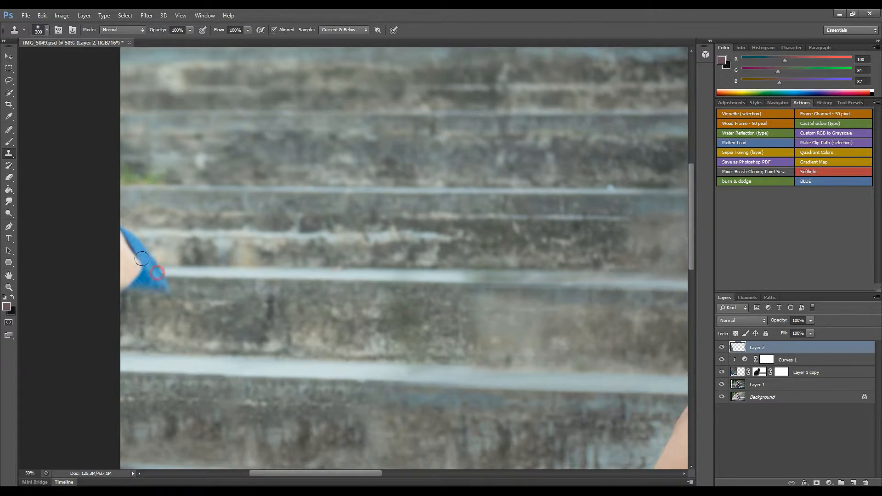
{"action": "left_click_drag", "start_coordinate": [158, 272], "coordinate": [120, 256]}
{"action": "left_click", "coordinate": [249, 189], "text": "alt"}
{"action": "left_click_drag", "start_coordinate": [149, 183], "coordinate": [133, 173]}
Clone stone over the far-left grass and the foliage and dark strip along the top edge.
{"action": "left_click_drag", "start_coordinate": [259, 147], "coordinate": [154, 327]}
{"action": "mouse_move", "coordinate": [466, 252]}
{"action": "left_mouse_down"}
{"action": "mouse_move", "coordinate": [229, 250]}
{"action": "mouse_move", "coordinate": [214, 238]}
{"action": "left_mouse_up"}
{"action": "mouse_move", "coordinate": [594, 210]}
{"action": "left_mouse_down"}
{"action": "mouse_move", "coordinate": [386, 236]}
{"action": "mouse_move", "coordinate": [303, 207]}
{"action": "mouse_move", "coordinate": [196, 201]}
{"action": "mouse_move", "coordinate": [383, 231]}
{"action": "left_mouse_up"}
{"action": "left_click", "coordinate": [425, 214], "text": "alt"}
{"action": "mouse_move", "coordinate": [362, 263]}
{"action": "left_mouse_down"}
{"action": "mouse_move", "coordinate": [406, 261]}
{"action": "mouse_move", "coordinate": [369, 281]}
{"action": "left_mouse_up"}
{"action": "mouse_move", "coordinate": [344, 244]}
{"action": "left_mouse_down"}
{"action": "mouse_move", "coordinate": [332, 240]}
{"action": "mouse_move", "coordinate": [386, 239]}
{"action": "mouse_move", "coordinate": [380, 203]}
{"action": "mouse_move", "coordinate": [63, 202]}
{"action": "left_mouse_up"}
{"action": "left_click", "coordinate": [509, 215], "text": "alt"}
{"action": "mouse_move", "coordinate": [137, 238]}
{"action": "left_mouse_down"}
{"action": "mouse_move", "coordinate": [390, 260]}
{"action": "mouse_move", "coordinate": [401, 253]}
{"action": "left_mouse_up"}
{"action": "left_click_drag", "start_coordinate": [332, 224], "coordinate": [34, 222]}
{"action": "left_click", "coordinate": [360, 238], "text": "alt"}
{"action": "left_click_drag", "start_coordinate": [127, 256], "coordinate": [37, 248]}
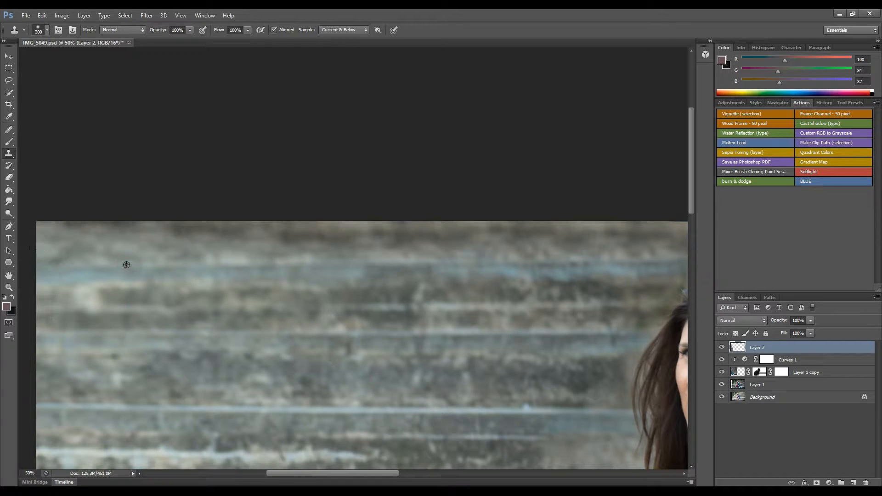
{"action": "key", "text": "ctrl+minus"}
{"action": "key", "text": "ctrl+minus"}
{"action": "key", "text": "ctrl+minus"}
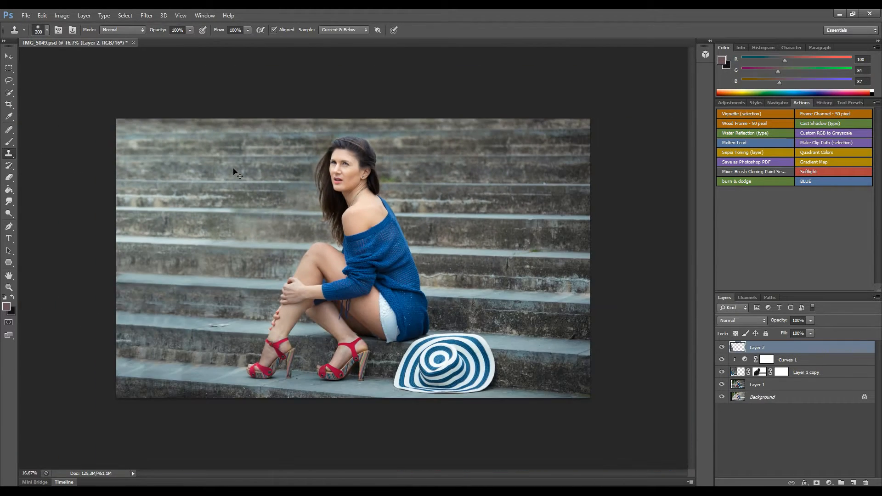
Clone over the green weed beside her hair using stone sampled next to it.
{"action": "key", "text": "ctrl+plus"}
{"action": "key", "text": "ctrl+plus"}
{"action": "left_click", "coordinate": [427, 171], "text": "alt"}
{"action": "mouse_move", "coordinate": [381, 171]}
{"action": "left_mouse_down"}
{"action": "mouse_move", "coordinate": [394, 161]}
{"action": "mouse_move", "coordinate": [385, 154]}
{"action": "left_mouse_up"}
Shrink the clone brush to 92 and clean up the step edge and the white debris tip.
{"action": "mouse_move", "coordinate": [161, 432]}
{"action": "left_mouse_down"}
{"action": "mouse_move", "coordinate": [227, 222]}
{"action": "mouse_move", "coordinate": [349, 205]}
{"action": "left_mouse_up"}
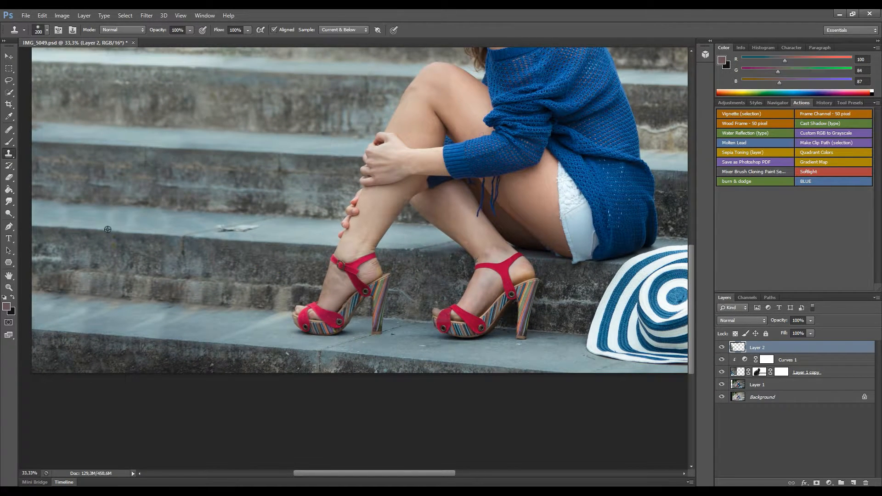
{"action": "left_click_drag", "start_coordinate": [109, 222], "coordinate": [339, 240]}
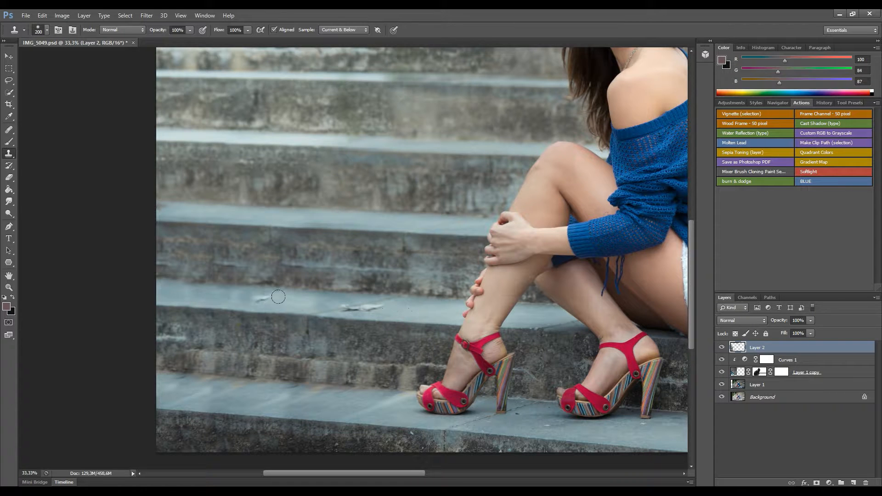
{"action": "key", "text": "ctrl+plus"}
{"action": "key", "text": "ctrl+plus"}
{"action": "left_click_drag", "start_coordinate": [195, 339], "coordinate": [293, 229]}
{"action": "left_click_drag", "start_coordinate": [291, 252], "coordinate": [279, 246]}
{"action": "left_click", "coordinate": [316, 254], "text": "alt"}
{"action": "left_click", "coordinate": [299, 211]}
{"action": "left_click", "coordinate": [370, 208], "text": "alt"}
{"action": "left_click_drag", "start_coordinate": [299, 206], "coordinate": [250, 187]}
Paint out the white debris and even the step surface with freshly sampled stone.
{"action": "left_click", "coordinate": [473, 259], "text": "alt"}
{"action": "left_click", "coordinate": [501, 243]}
{"action": "left_click", "coordinate": [517, 236], "text": "alt"}
{"action": "mouse_move", "coordinate": [484, 239]}
{"action": "left_mouse_down"}
{"action": "mouse_move", "coordinate": [444, 237]}
{"action": "mouse_move", "coordinate": [461, 245]}
{"action": "left_mouse_up"}
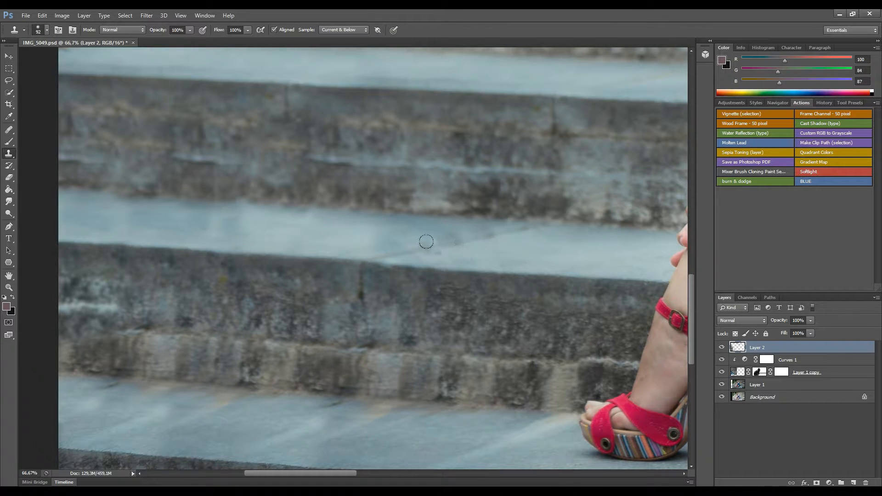
{"action": "left_click", "coordinate": [359, 238], "text": "alt"}
{"action": "mouse_move", "coordinate": [404, 236]}
{"action": "left_mouse_down"}
{"action": "mouse_move", "coordinate": [381, 231]}
{"action": "mouse_move", "coordinate": [378, 240]}
{"action": "mouse_move", "coordinate": [429, 247]}
{"action": "mouse_move", "coordinate": [398, 248]}
{"action": "mouse_move", "coordinate": [391, 234]}
{"action": "mouse_move", "coordinate": [446, 243]}
{"action": "mouse_move", "coordinate": [410, 244]}
{"action": "mouse_move", "coordinate": [376, 231]}
{"action": "left_mouse_up"}
{"action": "left_click", "coordinate": [391, 243]}
{"action": "left_click", "coordinate": [330, 235], "text": "alt"}
Lower clone opacity to 20% and lightly even out the steps around her head.
{"action": "key", "text": "2"}
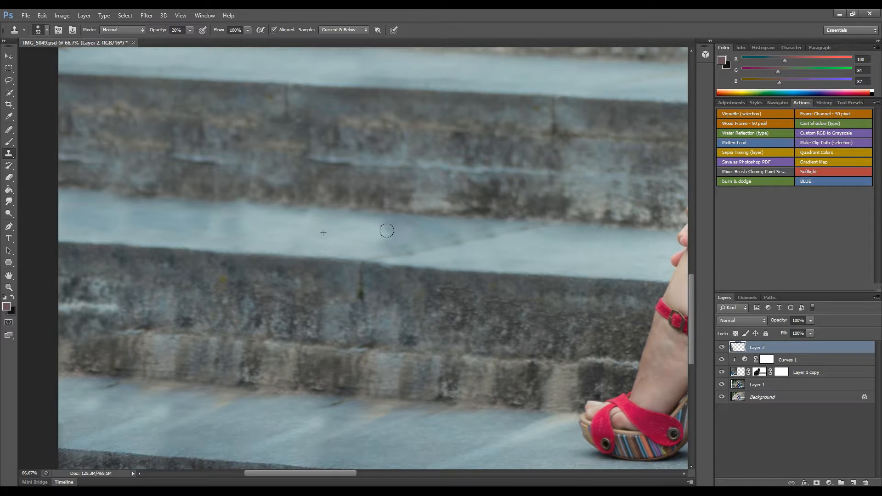
{"action": "mouse_move", "coordinate": [531, 189]}
{"action": "left_mouse_down"}
{"action": "mouse_move", "coordinate": [406, 282]}
{"action": "mouse_move", "coordinate": [339, 223]}
{"action": "left_mouse_up"}
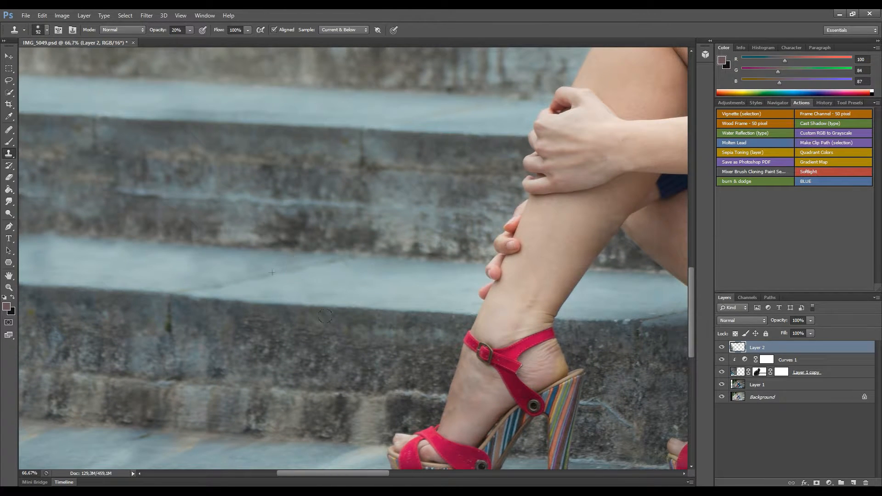
{"action": "key", "text": "ctrl+minus"}
{"action": "key", "text": "ctrl+minus"}
{"action": "key", "text": "ctrl+minus"}
{"action": "key", "text": "ctrl+minus"}
{"action": "key", "text": "ctrl+minus"}
{"action": "key", "text": "ctrl+plus"}
{"action": "key", "text": "ctrl+plus"}
{"action": "key", "text": "ctrl+minus"}
{"action": "left_click", "coordinate": [218, 228]}
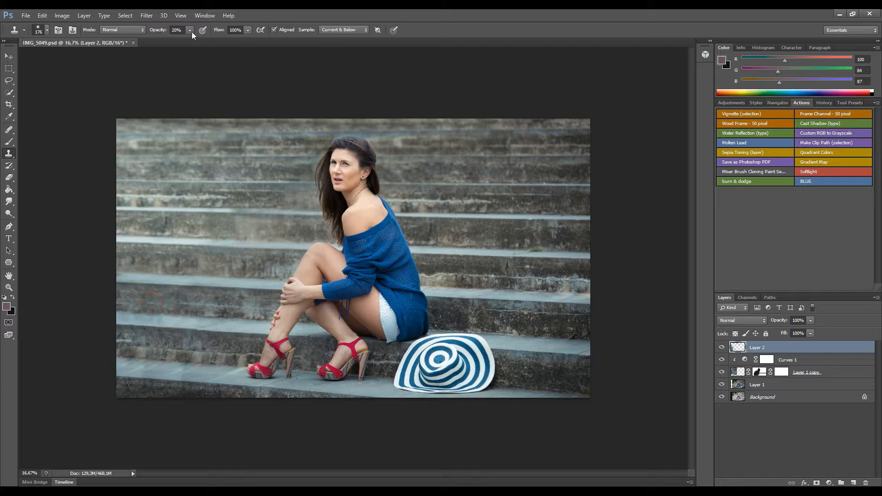
{"action": "key", "text": "ctrl+plus"}
{"action": "key", "text": "ctrl+plus"}
{"action": "key", "text": "ctrl+plus"}
{"action": "left_click_drag", "start_coordinate": [329, 158], "coordinate": [281, 262]}
{"action": "left_click", "coordinate": [243, 283], "text": "alt"}
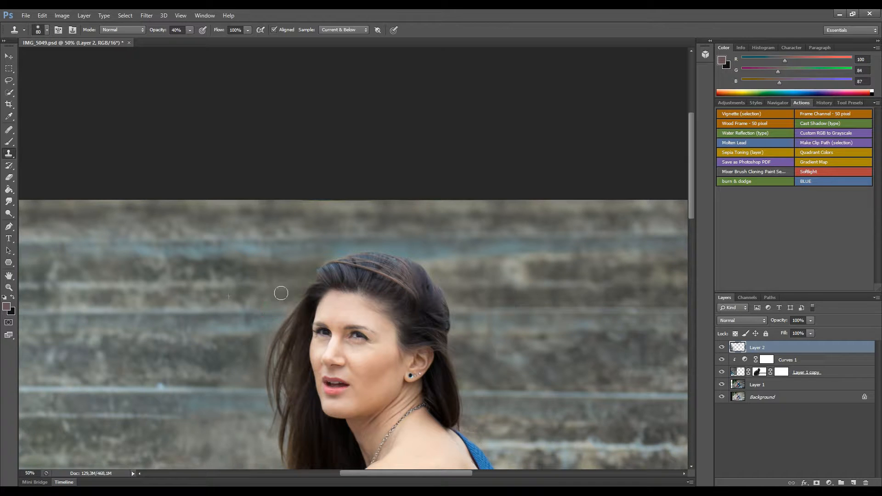
{"action": "key", "text": "ctrl+minus"}
{"action": "key", "text": "ctrl+minus"}
{"action": "key", "text": "ctrl+minus"}
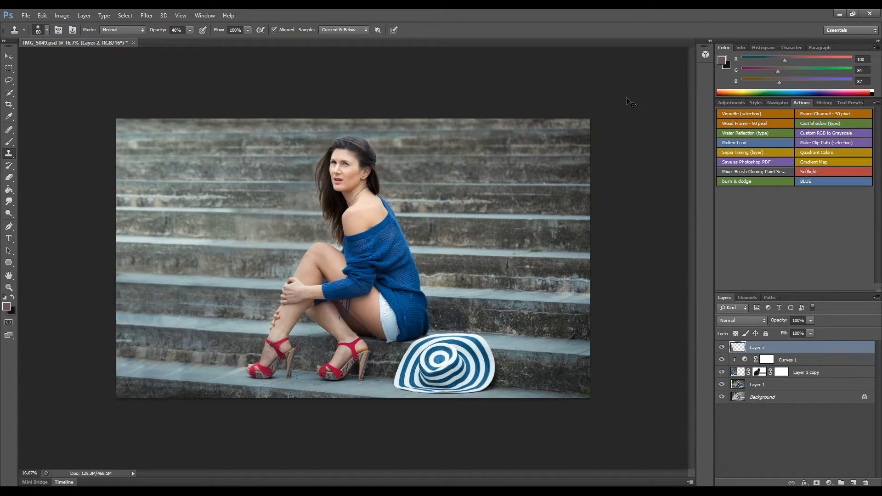
{"action": "key", "text": "ctrl+plus"}
{"action": "key", "text": "ctrl+plus"}
{"action": "key", "text": "ctrl+plus"}
Add a new Layer 3 and switch to the Healing Brush at 22 px on the neck.
{"action": "left_click_drag", "start_coordinate": [374, 84], "coordinate": [348, 316]}
{"action": "key", "text": "ctrl+shift+n"}
{"action": "key", "text": "Return"}
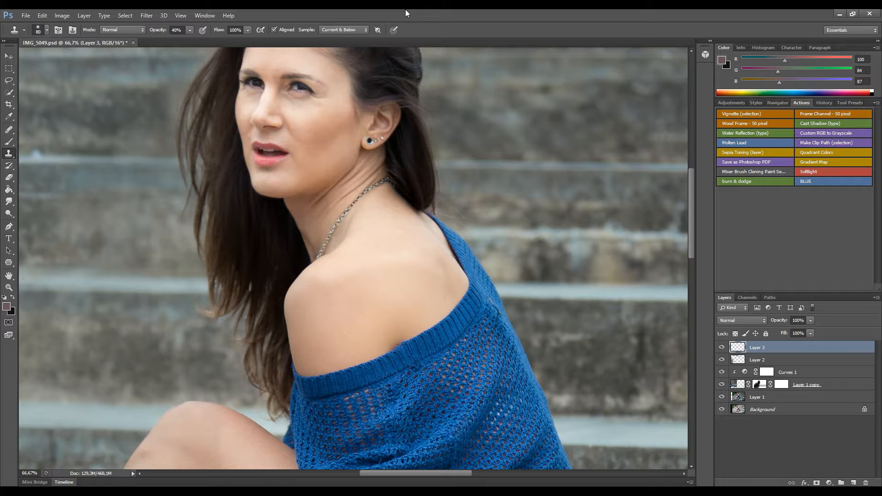
{"action": "key", "text": "ctrl+plus"}
{"action": "key", "text": "ctrl+plus"}
{"action": "left_click_drag", "start_coordinate": [250, 129], "coordinate": [307, 291]}
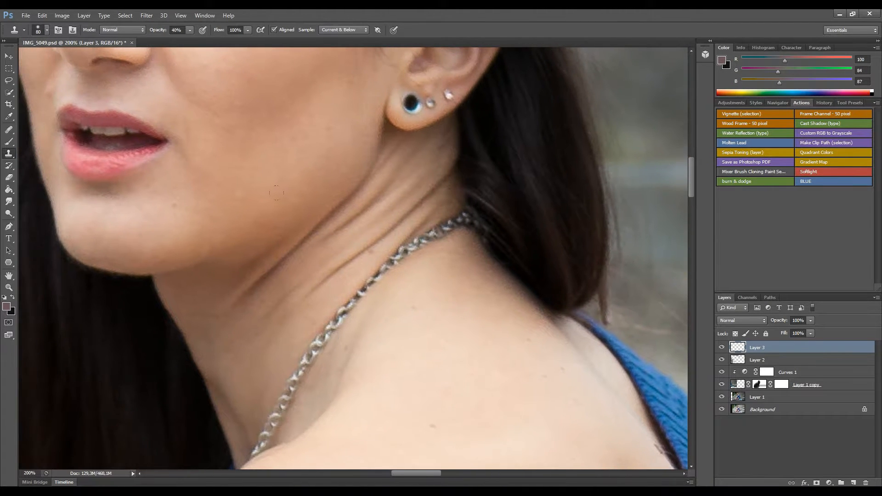
{"action": "key", "text": "ctrl+minus"}
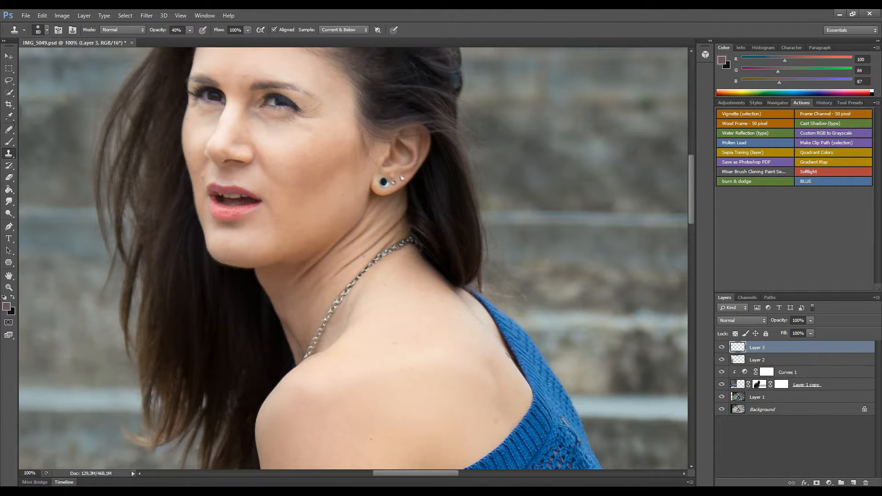
{"action": "left_click_drag", "start_coordinate": [333, 241], "coordinate": [320, 244]}
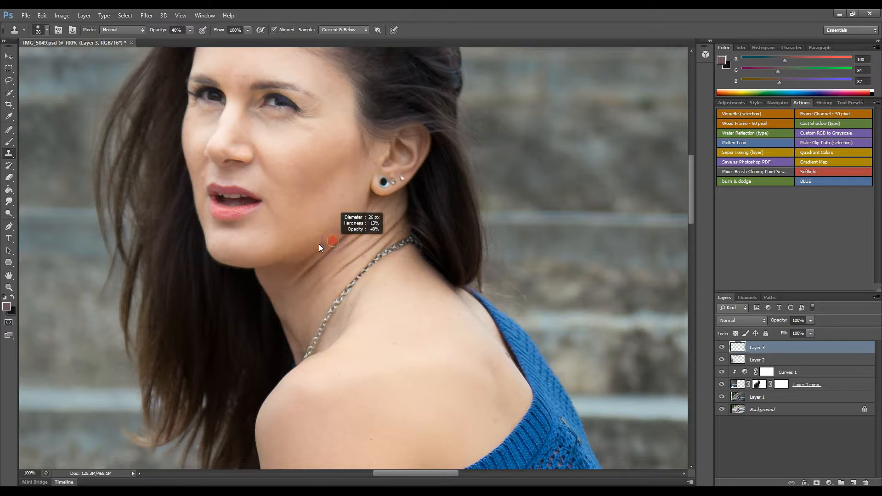
{"action": "left_click", "coordinate": [9, 129]}
{"action": "left_click_drag", "start_coordinate": [321, 285], "coordinate": [312, 298]}
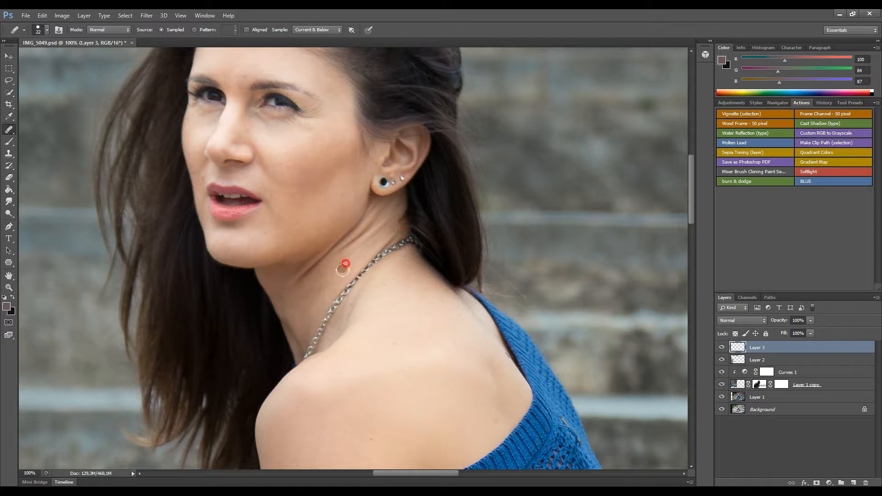
Heal the neck creases using clean skin sampled from the neck and below the ear.
{"action": "mouse_move", "coordinate": [346, 262]}
{"action": "left_mouse_down"}
{"action": "mouse_move", "coordinate": [388, 226]}
{"action": "mouse_move", "coordinate": [356, 243]}
{"action": "mouse_move", "coordinate": [377, 226]}
{"action": "mouse_move", "coordinate": [357, 244]}
{"action": "left_mouse_up"}
{"action": "left_click", "coordinate": [322, 280]}
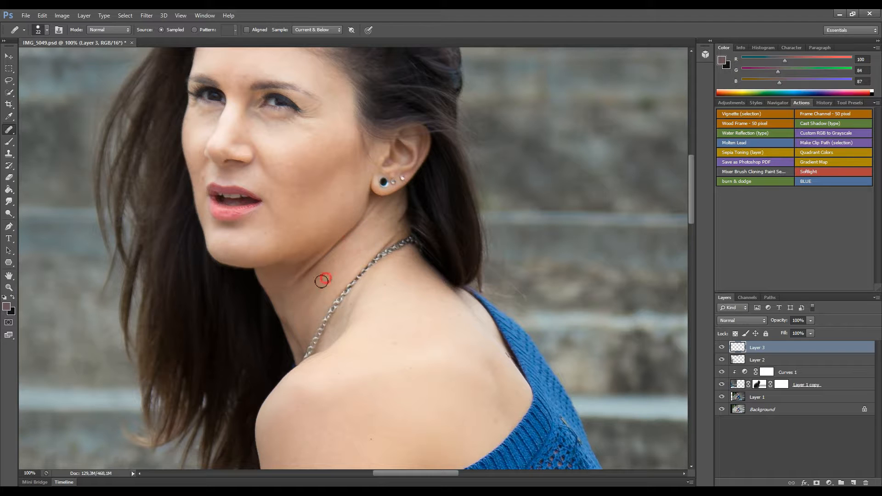
{"action": "mouse_move", "coordinate": [283, 294]}
{"action": "left_mouse_down"}
{"action": "mouse_move", "coordinate": [321, 269]}
{"action": "mouse_move", "coordinate": [307, 274]}
{"action": "mouse_move", "coordinate": [309, 289]}
{"action": "mouse_move", "coordinate": [318, 268]}
{"action": "mouse_move", "coordinate": [373, 213]}
{"action": "mouse_move", "coordinate": [350, 232]}
{"action": "mouse_move", "coordinate": [339, 261]}
{"action": "mouse_move", "coordinate": [335, 245]}
{"action": "mouse_move", "coordinate": [296, 277]}
{"action": "left_mouse_up"}
{"action": "left_click", "coordinate": [309, 294], "text": "alt"}
{"action": "left_click", "coordinate": [373, 212], "text": "alt"}
{"action": "left_click", "coordinate": [313, 298]}
{"action": "left_click", "coordinate": [291, 284]}
{"action": "left_click", "coordinate": [329, 273]}
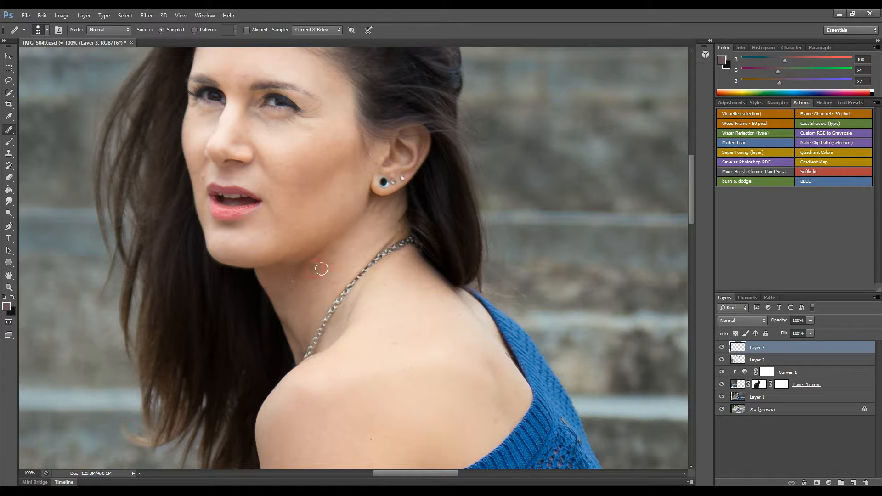
{"action": "left_click_drag", "start_coordinate": [381, 227], "coordinate": [386, 223]}
{"action": "left_click", "coordinate": [314, 307]}
{"action": "left_click", "coordinate": [347, 260], "text": "alt"}
{"action": "left_click", "coordinate": [310, 265]}
{"action": "left_click", "coordinate": [299, 265]}
Set Layer 3 opacity to 75% and add a new empty Layer 4 above it.
{"action": "left_click_drag", "start_coordinate": [794, 330], "coordinate": [793, 330]}
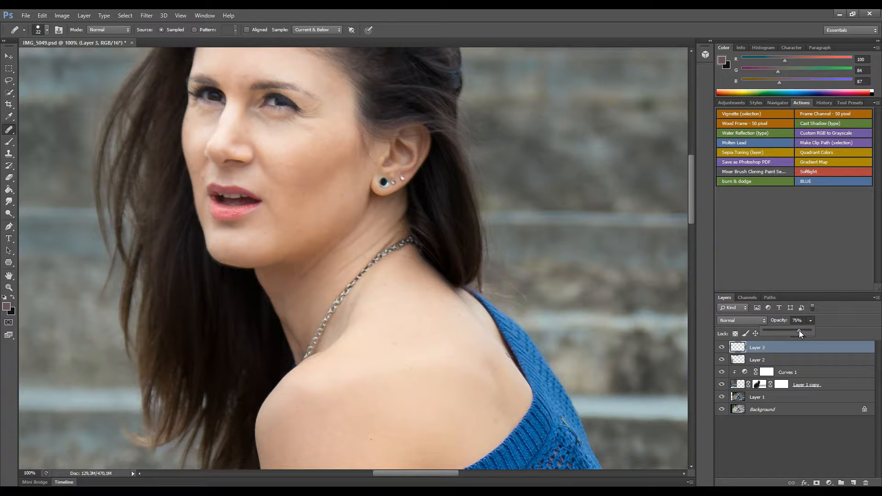
{"action": "left_click", "coordinate": [834, 309]}
{"action": "key", "text": "ctrl+shift+n"}
{"action": "key", "text": "Return"}
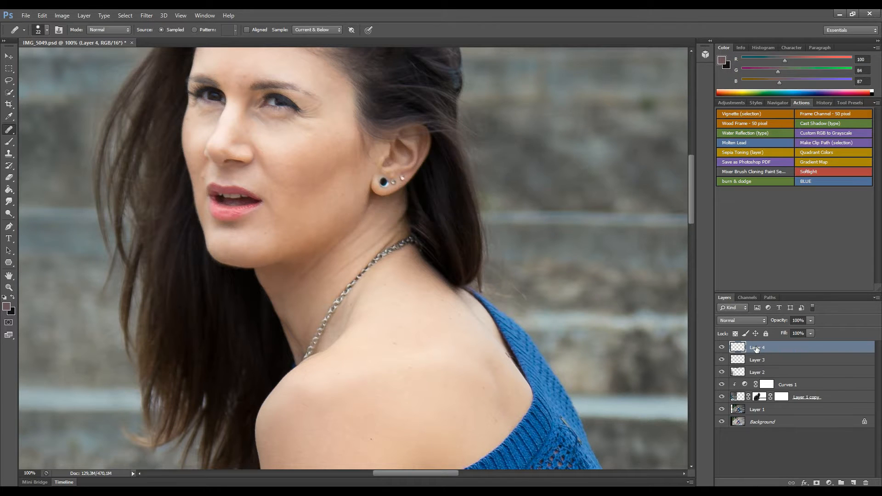
At 200% zoom with a size-13 healing brush, heal the spots on the cheek and nose.
{"action": "key", "text": "ctrl+plus"}
{"action": "key", "text": "ctrl+plus"}
{"action": "left_click_drag", "start_coordinate": [230, 122], "coordinate": [418, 331]}
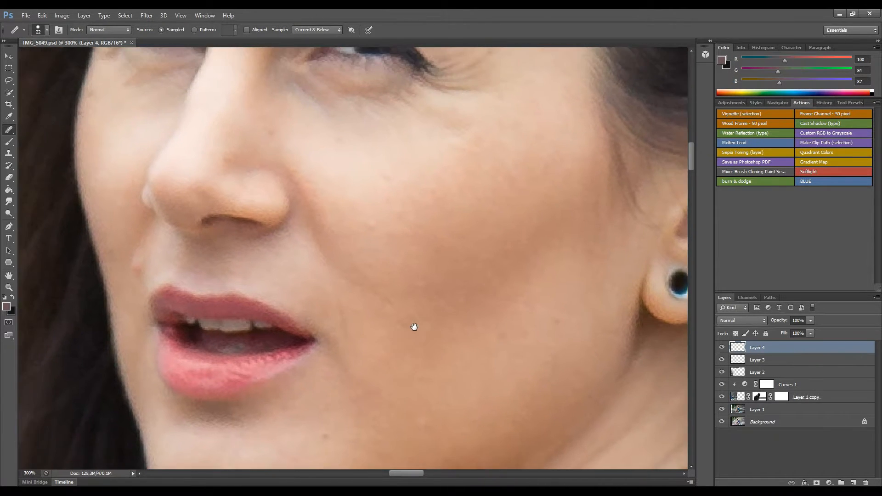
{"action": "key", "text": "ctrl+minus"}
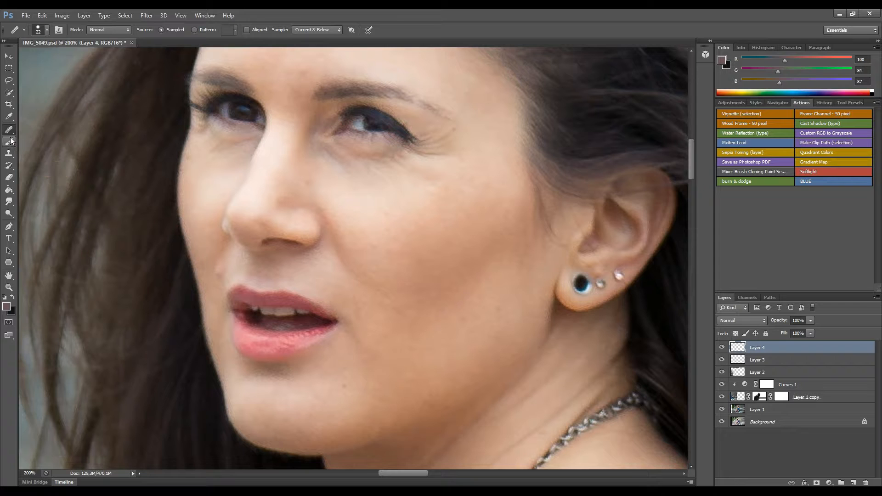
{"action": "left_click_drag", "start_coordinate": [447, 256], "coordinate": [439, 255]}
{"action": "left_click", "coordinate": [432, 247], "text": "alt"}
{"action": "left_click_drag", "start_coordinate": [382, 248], "coordinate": [375, 239]}
{"action": "left_click", "coordinate": [386, 212]}
{"action": "left_click", "coordinate": [394, 238]}
{"action": "left_click", "coordinate": [413, 220]}
{"action": "left_click", "coordinate": [399, 255]}
Heal the spots between the eyebrows and across the forehead.
{"action": "left_click", "coordinate": [310, 185]}
{"action": "left_click_drag", "start_coordinate": [331, 188], "coordinate": [382, 299]}
{"action": "left_click", "coordinate": [356, 183]}
{"action": "left_click", "coordinate": [347, 204]}
{"action": "left_click", "coordinate": [333, 115]}
{"action": "left_click", "coordinate": [317, 179]}
{"action": "left_click", "coordinate": [341, 182]}
{"action": "left_click", "coordinate": [336, 98]}
{"action": "left_click", "coordinate": [398, 128], "text": "alt"}
{"action": "left_click", "coordinate": [365, 126]}
{"action": "left_click", "coordinate": [374, 97]}
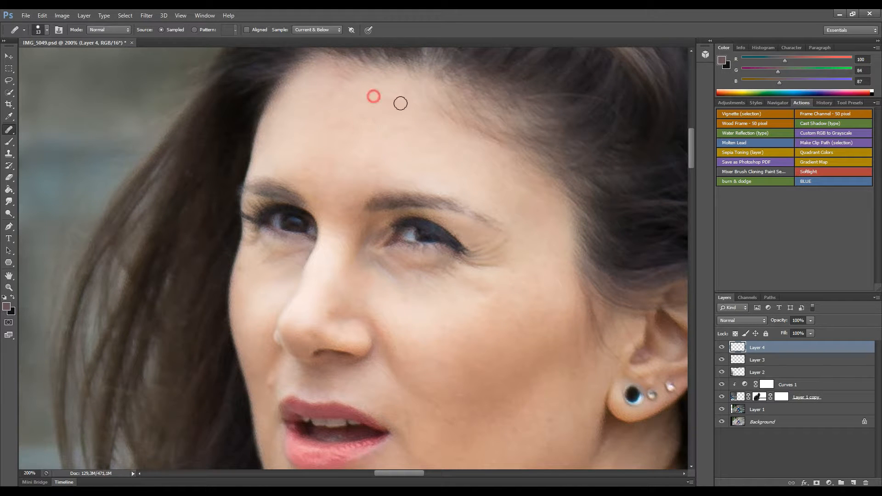
Smooth the wrinkles under the eye and heal a spot on the lower cheek.
{"action": "left_click_drag", "start_coordinate": [535, 277], "coordinate": [500, 167]}
{"action": "left_click_drag", "start_coordinate": [445, 192], "coordinate": [477, 184]}
{"action": "left_click", "coordinate": [483, 175], "text": "alt"}
{"action": "left_click", "coordinate": [446, 175]}
{"action": "left_click", "coordinate": [447, 175]}
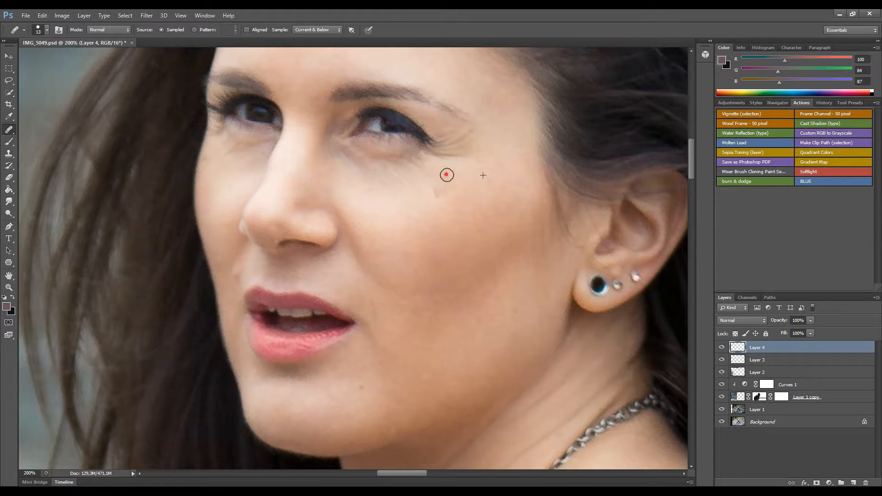
{"action": "left_click", "coordinate": [495, 317]}
Remove the chin blemish and heal spots by the upper lip, mouth and cheek.
{"action": "mouse_move", "coordinate": [239, 275]}
{"action": "left_mouse_down"}
{"action": "mouse_move", "coordinate": [240, 293]}
{"action": "mouse_move", "coordinate": [235, 286]}
{"action": "left_mouse_up"}
{"action": "left_click", "coordinate": [233, 299], "text": "alt"}
{"action": "left_click", "coordinate": [355, 412], "text": "alt"}
{"action": "left_click", "coordinate": [361, 388]}
{"action": "left_click", "coordinate": [424, 319], "text": "alt"}
{"action": "mouse_move", "coordinate": [386, 349]}
{"action": "left_mouse_down"}
{"action": "mouse_move", "coordinate": [390, 356]}
{"action": "mouse_move", "coordinate": [381, 343]}
{"action": "left_mouse_up"}
{"action": "left_click", "coordinate": [466, 219], "text": "alt"}
{"action": "left_click_drag", "start_coordinate": [487, 213], "coordinate": [475, 224]}
{"action": "left_click_drag", "start_coordinate": [426, 247], "coordinate": [409, 256]}
Heal a spot near the hairline and the skin beside the mouth corner.
{"action": "left_click_drag", "start_coordinate": [328, 174], "coordinate": [363, 325]}
{"action": "left_click", "coordinate": [341, 137], "text": "alt"}
{"action": "left_click", "coordinate": [342, 124]}
{"action": "key", "text": "ctrl+minus"}
{"action": "left_click", "coordinate": [363, 301]}
{"action": "left_click", "coordinate": [371, 317]}
{"action": "left_click", "coordinate": [362, 298]}
Heal the remaining spots on the jaw, cheek and shoulder.
{"action": "left_click", "coordinate": [384, 323], "text": "alt"}
{"action": "left_click", "coordinate": [356, 337]}
{"action": "left_click", "coordinate": [421, 315], "text": "alt"}
{"action": "left_click", "coordinate": [430, 299]}
{"action": "left_click", "coordinate": [459, 402]}
{"action": "left_click", "coordinate": [413, 265], "text": "alt"}
{"action": "left_click", "coordinate": [430, 250]}
{"action": "left_click", "coordinate": [432, 284]}
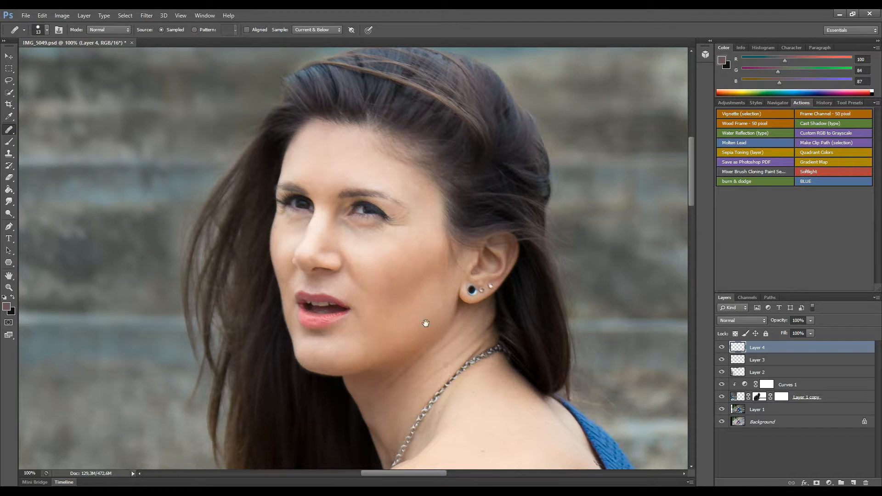
{"action": "key", "text": "ctrl+minus"}
{"action": "key", "text": "ctrl+minus"}
{"action": "key", "text": "ctrl+minus"}
{"action": "key", "text": "ctrl+minus"}
{"action": "key", "text": "ctrl+plus"}
{"action": "key", "text": "ctrl+plus"}
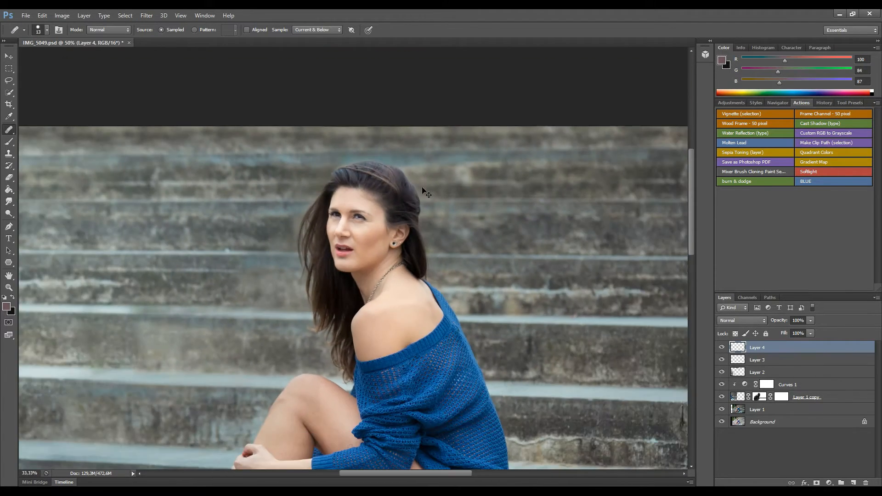
At 100% zoom, heal the blemishes on her thigh with nearby clean skin.
{"action": "key", "text": "ctrl+minus"}
{"action": "left_click_drag", "start_coordinate": [381, 268], "coordinate": [339, 120]}
{"action": "key", "text": "ctrl+plus"}
{"action": "key", "text": "ctrl+plus"}
{"action": "key", "text": "ctrl+plus"}
{"action": "left_click_drag", "start_coordinate": [304, 446], "coordinate": [282, 238]}
{"action": "left_click", "coordinate": [288, 243], "text": "alt"}
{"action": "left_click_drag", "start_coordinate": [264, 217], "coordinate": [255, 213]}
{"action": "left_click", "coordinate": [320, 218], "text": "alt"}
{"action": "left_click", "coordinate": [308, 220]}
{"action": "left_click", "coordinate": [270, 270]}
{"action": "left_click_drag", "start_coordinate": [311, 234], "coordinate": [262, 249]}
{"action": "left_click", "coordinate": [335, 280], "text": "alt"}
{"action": "left_click", "coordinate": [244, 273]}
Shrink the healing brush to 33 and heal the remaining spots on the leg and knee.
{"action": "left_click_drag", "start_coordinate": [313, 238], "coordinate": [479, 196]}
{"action": "right_click", "coordinate": [282, 296], "text": "alt"}
{"action": "left_click", "coordinate": [216, 253]}
{"action": "right_click", "coordinate": [232, 236], "text": "alt"}
{"action": "left_click", "coordinate": [242, 228], "text": "alt"}
{"action": "left_click", "coordinate": [206, 193]}
{"action": "mouse_move", "coordinate": [186, 209]}
{"action": "left_mouse_down"}
{"action": "mouse_move", "coordinate": [356, 220]}
{"action": "mouse_move", "coordinate": [358, 257]}
{"action": "left_mouse_up"}
{"action": "left_click", "coordinate": [228, 262]}
{"action": "mouse_move", "coordinate": [293, 121]}
{"action": "left_mouse_down"}
{"action": "mouse_move", "coordinate": [199, 363]}
{"action": "mouse_move", "coordinate": [184, 368]}
{"action": "left_mouse_up"}
{"action": "left_click", "coordinate": [294, 248], "text": "alt"}
{"action": "scroll", "coordinate": [320, 272], "scroll_direction": "down", "scroll_amount": 5}
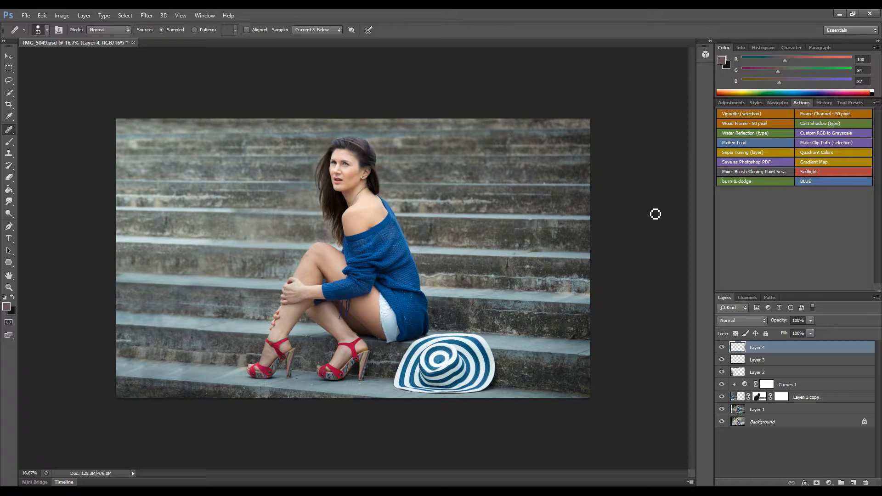
{"action": "scroll", "coordinate": [652, 211], "scroll_direction": "up", "scroll_amount": 4}
{"action": "left_click_drag", "start_coordinate": [342, 217], "coordinate": [352, 373]}
Add an empty Layer 5 and set a small Clone Stamp brush to about 18% opacity.
{"action": "left_click_drag", "start_coordinate": [350, 313], "coordinate": [356, 363]}
{"action": "key", "text": "ctrl+shift+n"}
{"action": "key", "text": "Return"}
{"action": "key", "text": "s"}
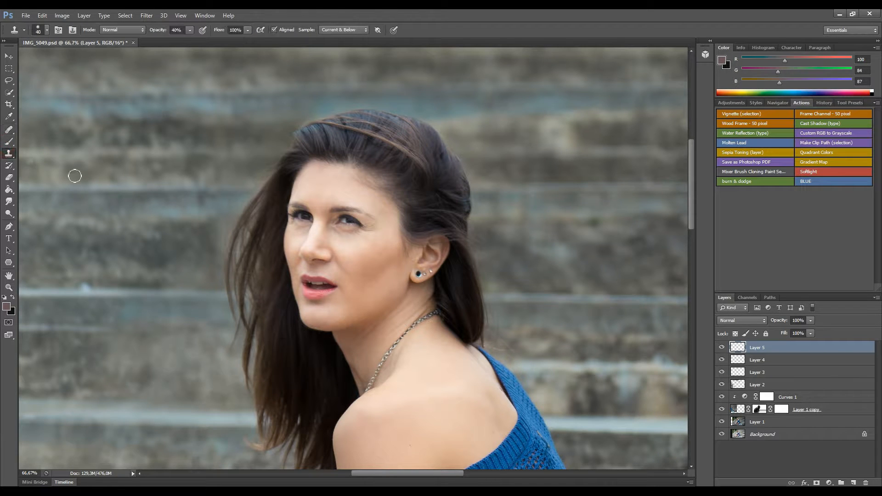
{"action": "left_click_drag", "start_coordinate": [177, 42], "coordinate": [179, 42]}
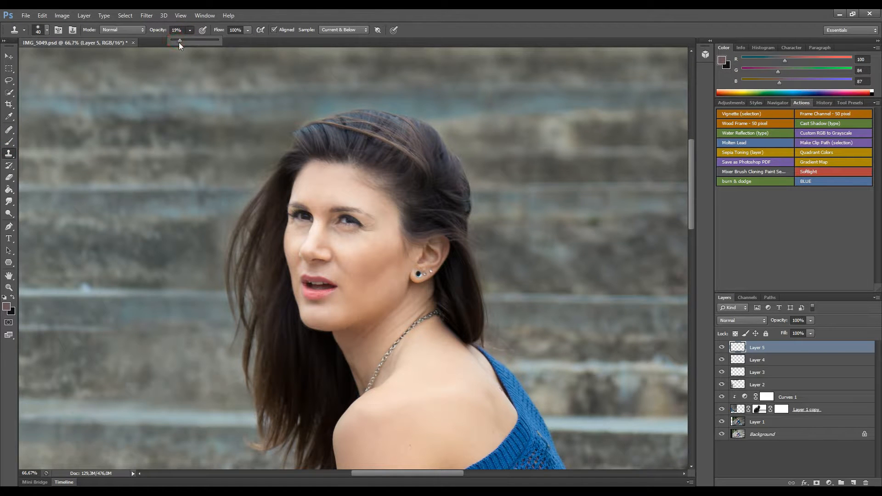
{"action": "left_click_drag", "start_coordinate": [356, 267], "coordinate": [356, 267]}
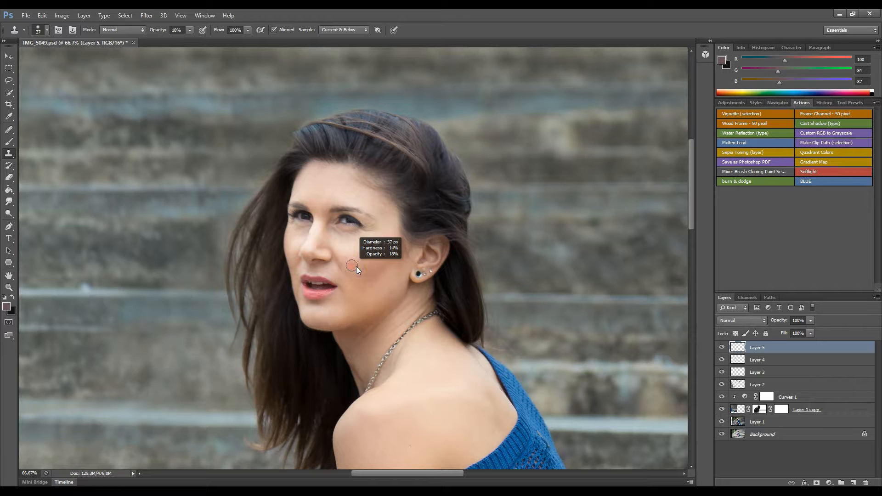
Clone softly over the dark shadow under her right eye, then compare before and after.
{"action": "left_click_drag", "start_coordinate": [347, 234], "coordinate": [364, 231]}
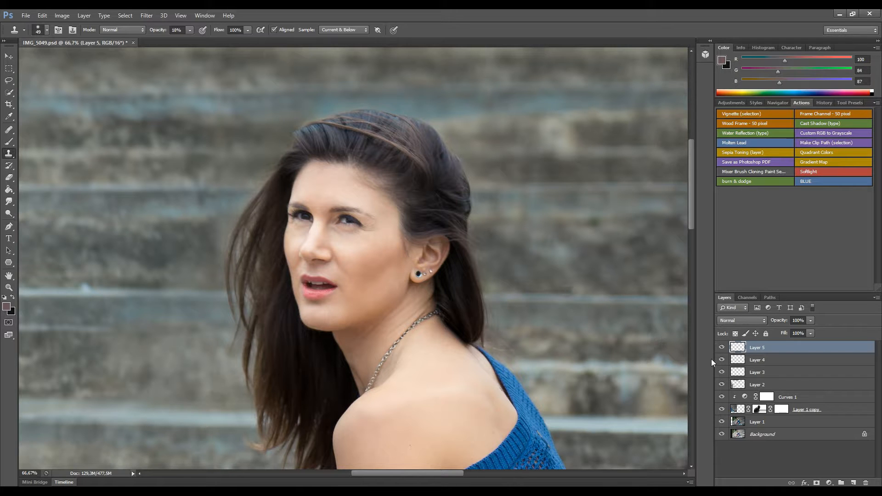
{"action": "left_click", "coordinate": [722, 348]}
{"action": "left_click", "coordinate": [722, 349]}
{"action": "key", "text": "ctrl+minus"}
{"action": "key", "text": "ctrl+minus"}
{"action": "key", "text": "ctrl+minus"}
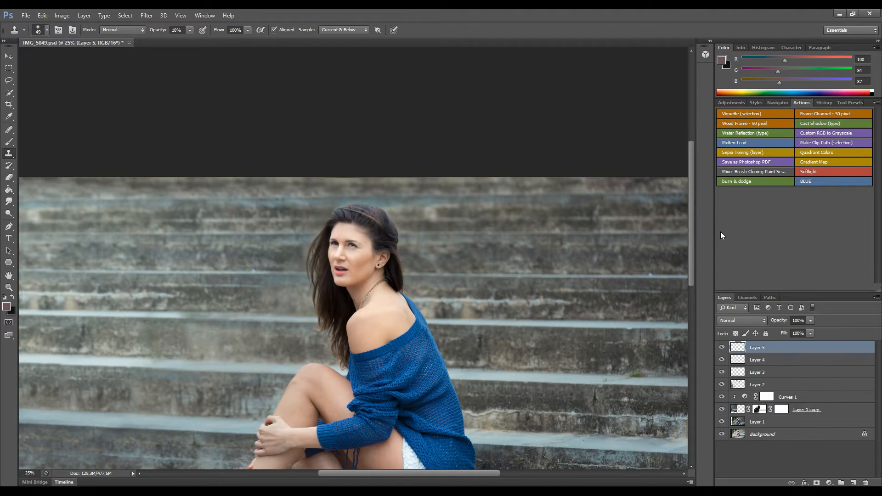
{"action": "key", "text": "ctrl+minus"}
Add Hue/Saturation 1 on the Blues, shifting the hue to give the sweater a teal tint.
{"action": "left_click", "coordinate": [829, 483]}
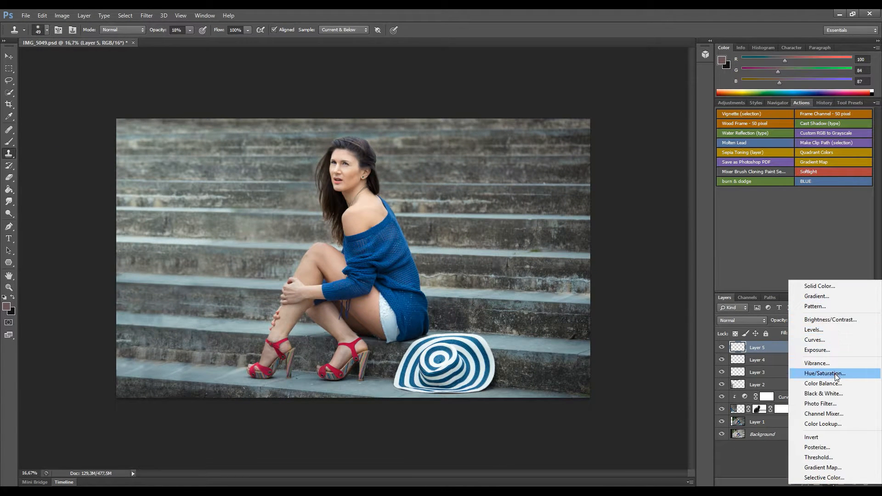
{"action": "left_click", "coordinate": [835, 373]}
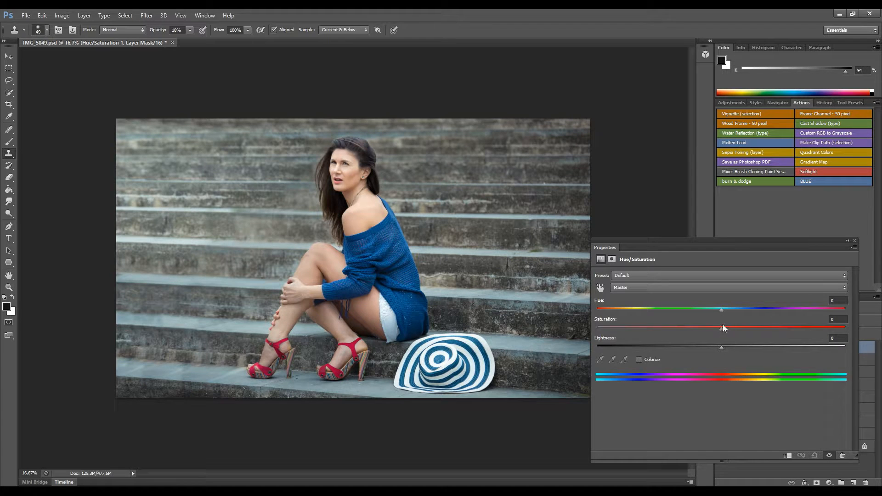
{"action": "left_click", "coordinate": [688, 287]}
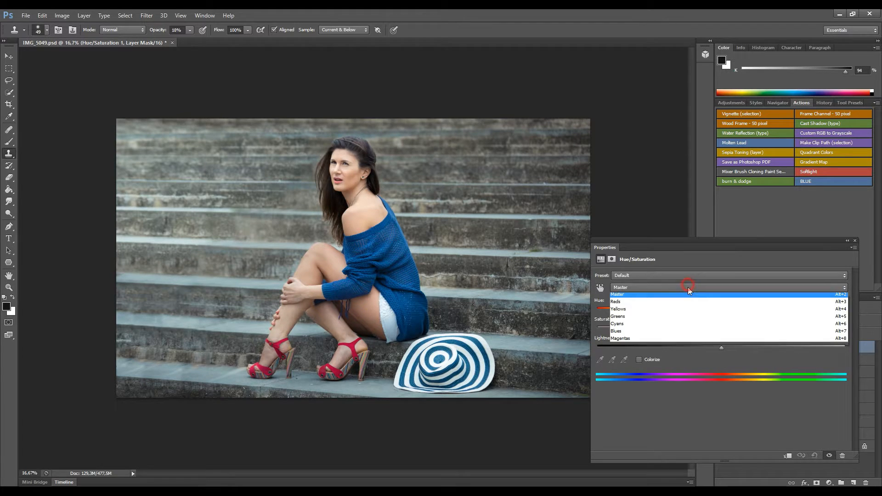
{"action": "left_click", "coordinate": [658, 334]}
{"action": "mouse_move", "coordinate": [718, 311]}
{"action": "left_mouse_down"}
{"action": "mouse_move", "coordinate": [702, 312]}
{"action": "mouse_move", "coordinate": [741, 315]}
{"action": "mouse_move", "coordinate": [686, 310]}
{"action": "mouse_move", "coordinate": [743, 314]}
{"action": "mouse_move", "coordinate": [718, 309]}
{"action": "left_mouse_up"}
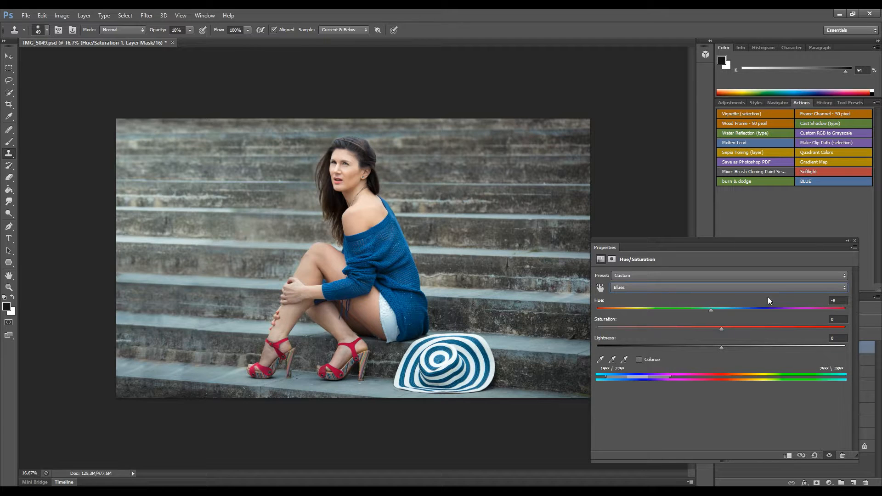
{"action": "left_click", "coordinate": [856, 239]}
{"action": "left_click", "coordinate": [722, 348]}
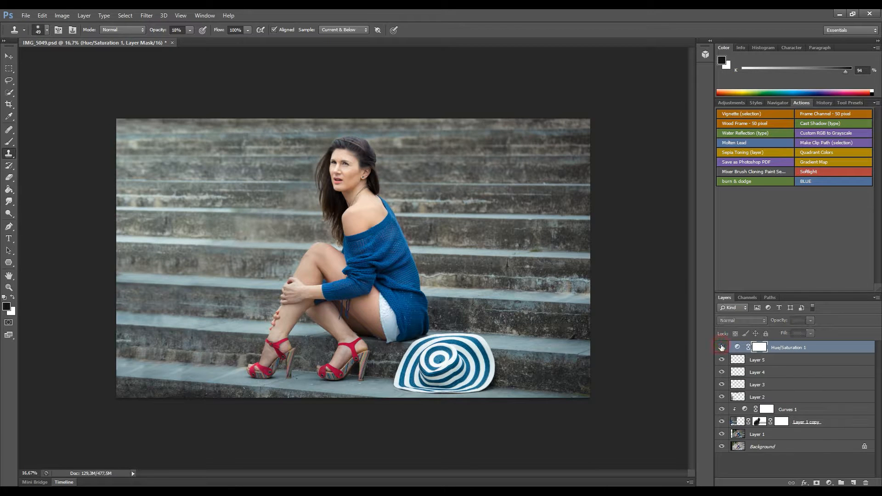
{"action": "left_click", "coordinate": [722, 348]}
{"action": "key", "text": "b"}
{"action": "key", "text": "x"}
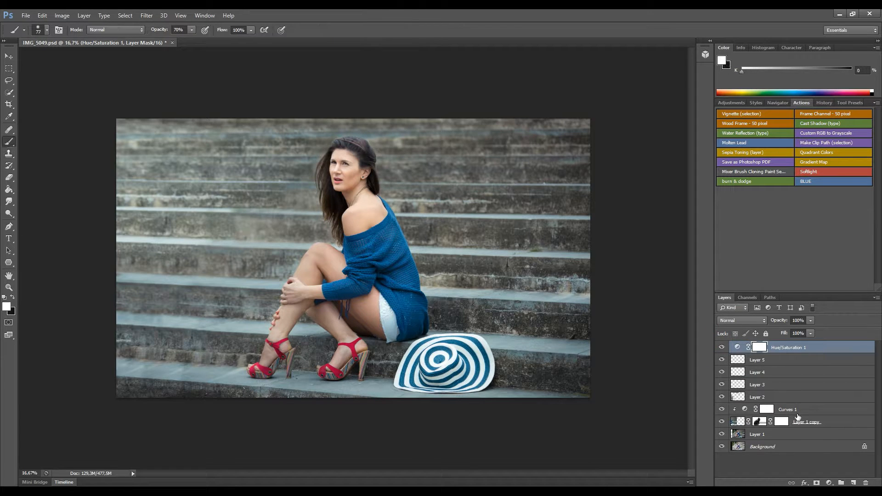
Add Hue/Saturation 2 limited to the Reds, raising saturation to +33 and adjusting the red range.
{"action": "left_click", "coordinate": [829, 483]}
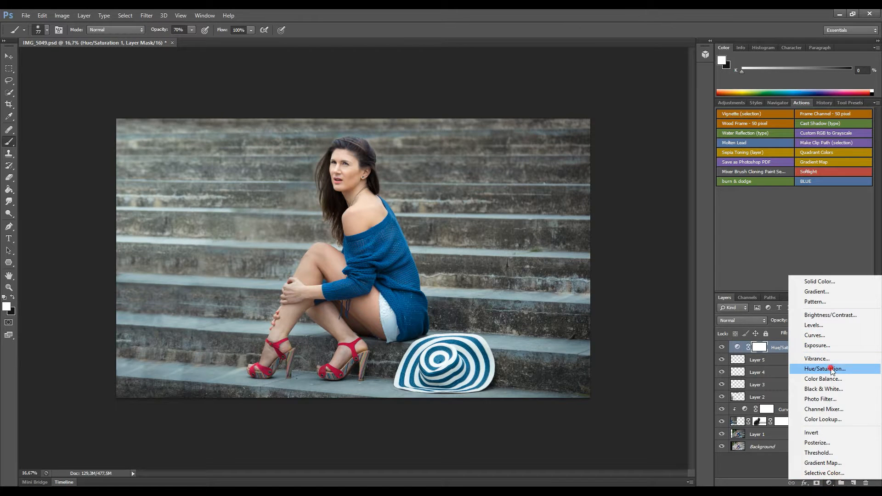
{"action": "left_click", "coordinate": [830, 366]}
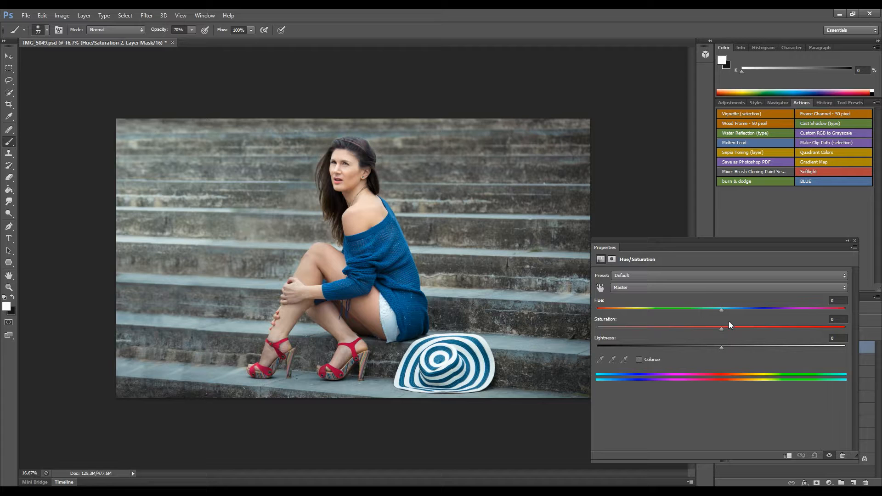
{"action": "left_click", "coordinate": [699, 289]}
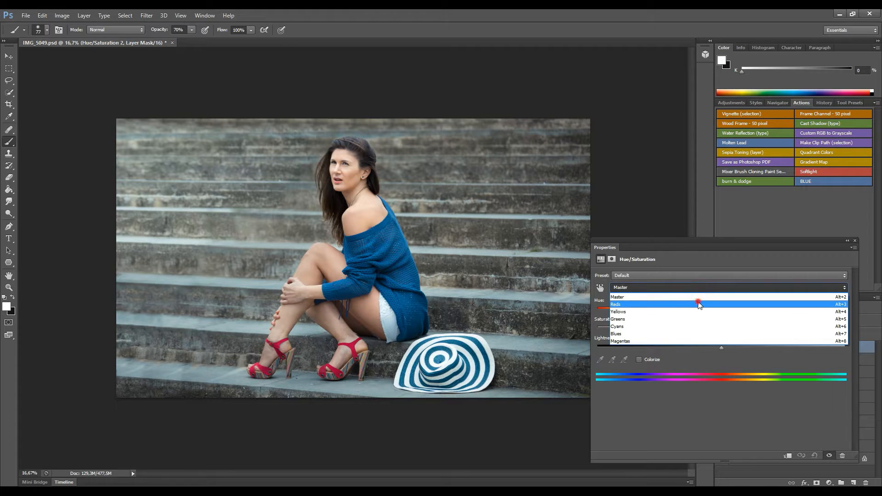
{"action": "left_click", "coordinate": [697, 300]}
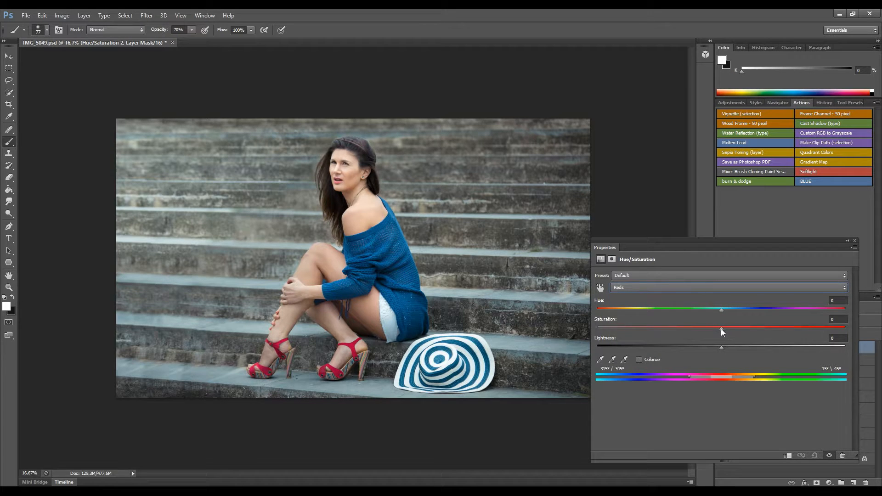
{"action": "left_click_drag", "start_coordinate": [723, 331], "coordinate": [609, 311]}
{"action": "left_click_drag", "start_coordinate": [731, 377], "coordinate": [716, 376]}
Push the Reds hue to +45 and lightness to +13 to turn the shoes orange.
{"action": "left_click", "coordinate": [732, 309]}
{"action": "left_click_drag", "start_coordinate": [751, 310], "coordinate": [755, 310]}
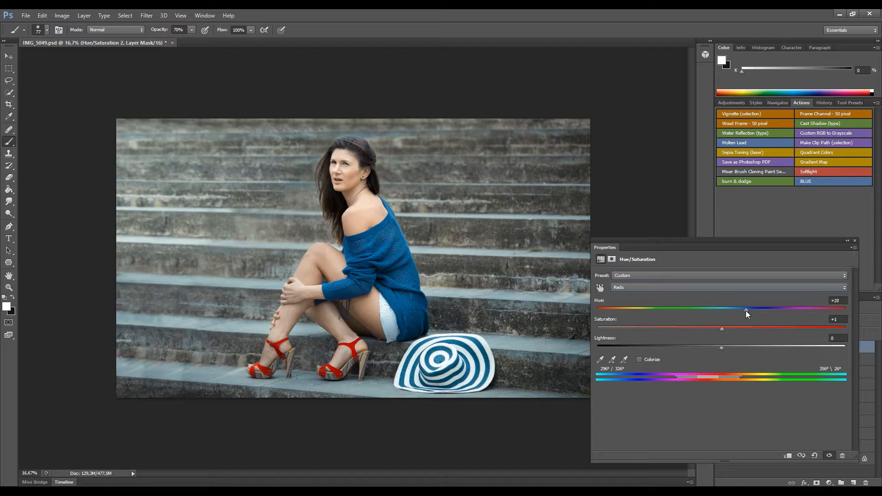
{"action": "left_click_drag", "start_coordinate": [746, 309], "coordinate": [761, 312]}
{"action": "mouse_move", "coordinate": [705, 380]}
{"action": "left_mouse_down"}
{"action": "mouse_move", "coordinate": [715, 374]}
{"action": "mouse_move", "coordinate": [706, 377]}
{"action": "left_mouse_up"}
{"action": "left_click_drag", "start_coordinate": [767, 310], "coordinate": [770, 308]}
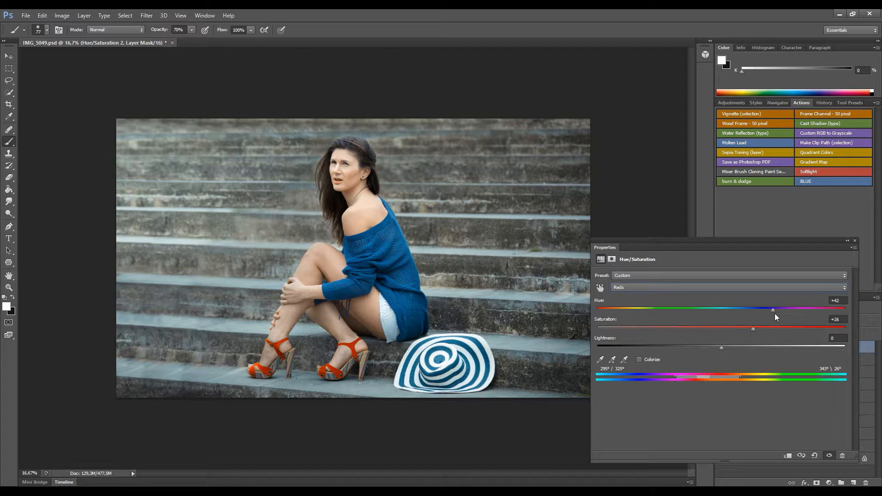
{"action": "left_click_drag", "start_coordinate": [775, 312], "coordinate": [782, 313]}
{"action": "left_click_drag", "start_coordinate": [739, 346], "coordinate": [740, 346]}
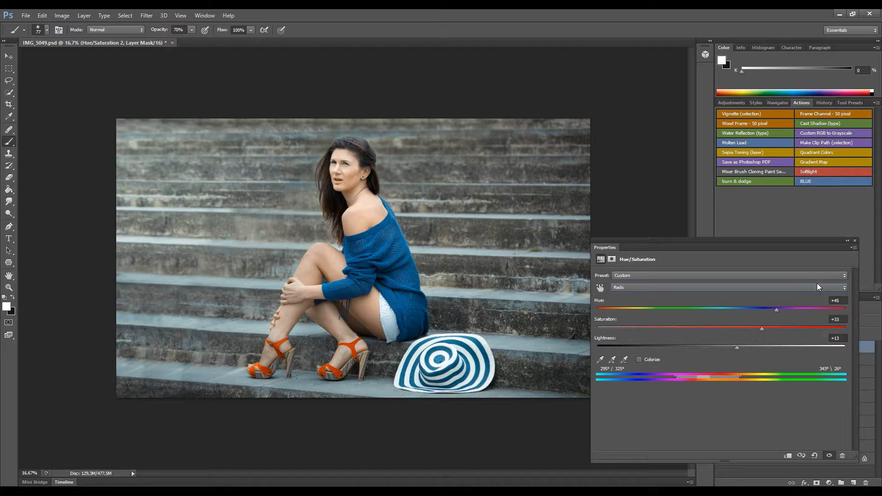
{"action": "left_click", "coordinate": [855, 241]}
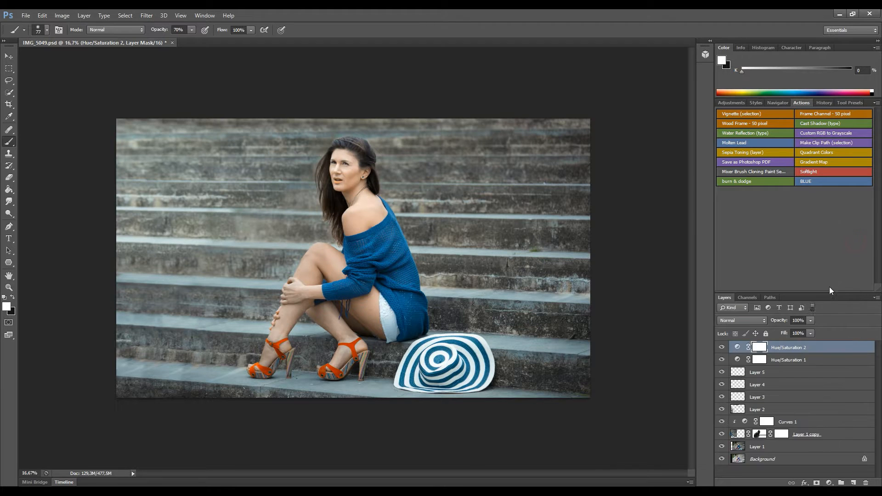
Invert the Hue/Saturation 2 mask and paint the orange back onto the rear shoe's ankle strap.
{"action": "key", "text": "ctrl+i"}
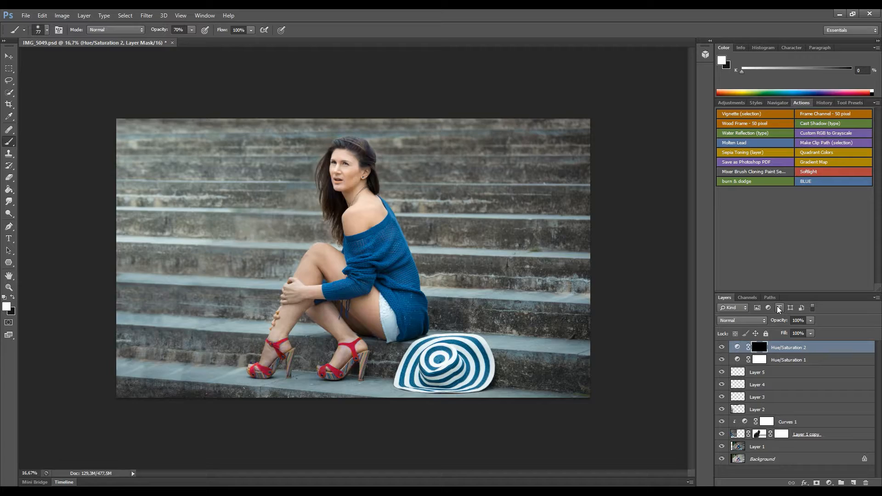
{"action": "key", "text": "ctrl+plus"}
{"action": "key", "text": "ctrl+plus"}
{"action": "key", "text": "ctrl+plus"}
{"action": "key", "text": "ctrl+plus"}
{"action": "left_click_drag", "start_coordinate": [354, 408], "coordinate": [335, 55]}
{"action": "left_click_drag", "start_coordinate": [343, 193], "coordinate": [338, 101]}
{"action": "mouse_move", "coordinate": [339, 138]}
{"action": "left_mouse_down"}
{"action": "mouse_move", "coordinate": [349, 233]}
{"action": "mouse_move", "coordinate": [378, 327]}
{"action": "left_mouse_up"}
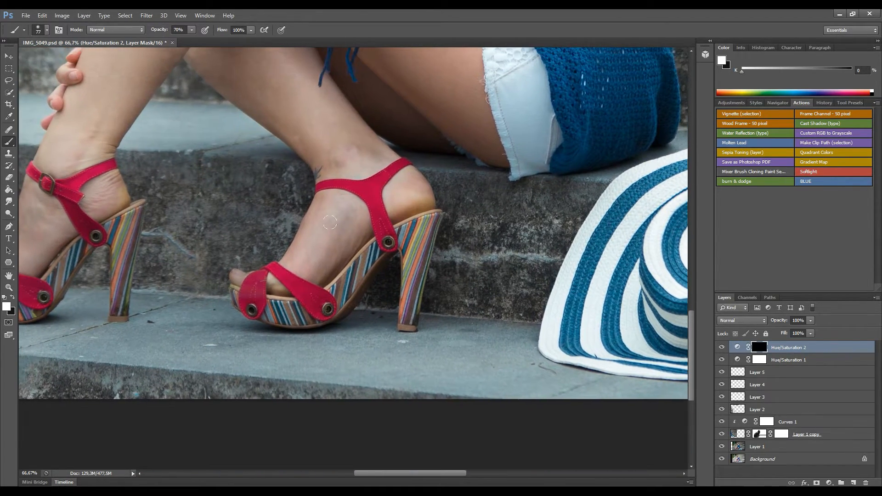
{"action": "mouse_move", "coordinate": [375, 204]}
{"action": "left_mouse_down"}
{"action": "mouse_move", "coordinate": [385, 236]}
{"action": "mouse_move", "coordinate": [373, 181]}
{"action": "mouse_move", "coordinate": [405, 163]}
{"action": "left_mouse_up"}
{"action": "mouse_move", "coordinate": [375, 184]}
{"action": "left_mouse_down"}
{"action": "mouse_move", "coordinate": [323, 187]}
{"action": "mouse_move", "coordinate": [332, 186]}
{"action": "left_mouse_up"}
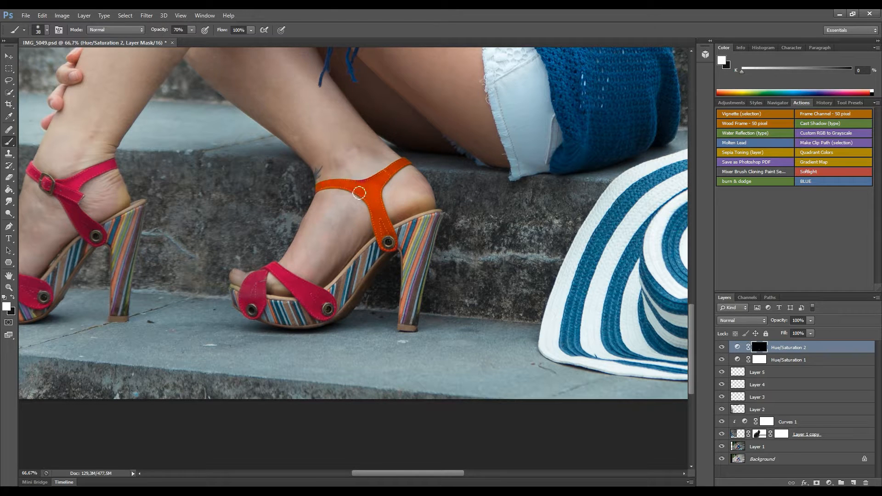
Paint the orange onto the front toe strap and the left shoe's ankle, heel and toe straps.
{"action": "left_click_drag", "start_coordinate": [275, 271], "coordinate": [323, 308]}
{"action": "mouse_move", "coordinate": [261, 276]}
{"action": "left_mouse_down"}
{"action": "mouse_move", "coordinate": [251, 283]}
{"action": "mouse_move", "coordinate": [265, 305]}
{"action": "left_mouse_up"}
{"action": "left_click_drag", "start_coordinate": [78, 196], "coordinate": [188, 267]}
{"action": "mouse_move", "coordinate": [158, 256]}
{"action": "left_mouse_down"}
{"action": "mouse_move", "coordinate": [182, 270]}
{"action": "mouse_move", "coordinate": [202, 240]}
{"action": "mouse_move", "coordinate": [228, 232]}
{"action": "mouse_move", "coordinate": [178, 268]}
{"action": "mouse_move", "coordinate": [218, 312]}
{"action": "mouse_move", "coordinate": [181, 272]}
{"action": "mouse_move", "coordinate": [202, 303]}
{"action": "left_mouse_up"}
{"action": "mouse_move", "coordinate": [103, 327]}
{"action": "left_mouse_down"}
{"action": "mouse_move", "coordinate": [154, 367]}
{"action": "mouse_move", "coordinate": [110, 338]}
{"action": "mouse_move", "coordinate": [92, 342]}
{"action": "mouse_move", "coordinate": [88, 376]}
{"action": "mouse_move", "coordinate": [84, 365]}
{"action": "mouse_move", "coordinate": [104, 335]}
{"action": "mouse_move", "coordinate": [92, 372]}
{"action": "left_mouse_up"}
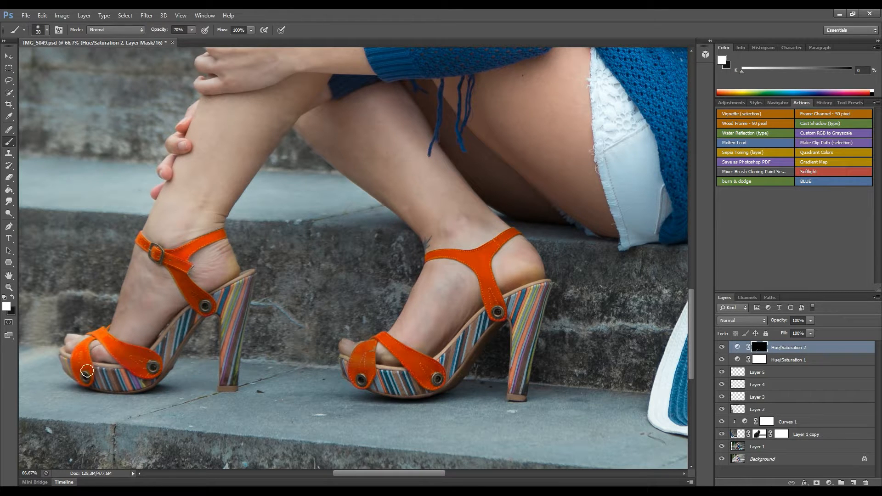
{"action": "key", "text": "ctrl+minus"}
{"action": "key", "text": "ctrl+minus"}
{"action": "key", "text": "ctrl+minus"}
{"action": "key", "text": "ctrl+minus"}
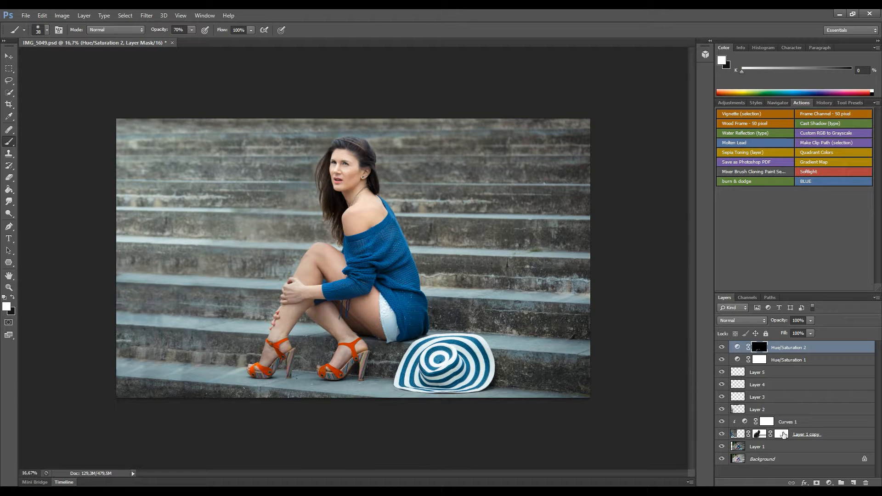
Add Hue/Saturation 3 on the Reds with hue around +7 and saturation +15.
{"action": "left_click", "coordinate": [830, 482]}
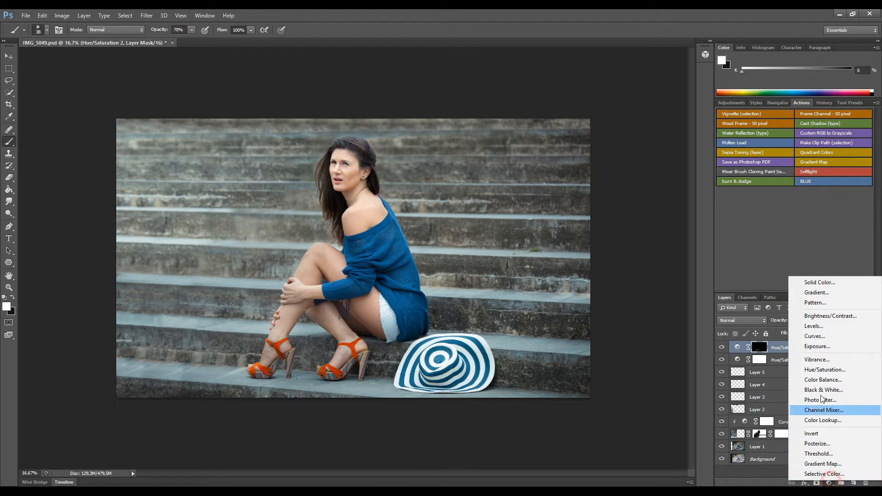
{"action": "left_click", "coordinate": [835, 369]}
{"action": "key", "text": "ctrl+plus"}
{"action": "key", "text": "ctrl+plus"}
{"action": "key", "text": "ctrl+plus"}
{"action": "key", "text": "ctrl+plus"}
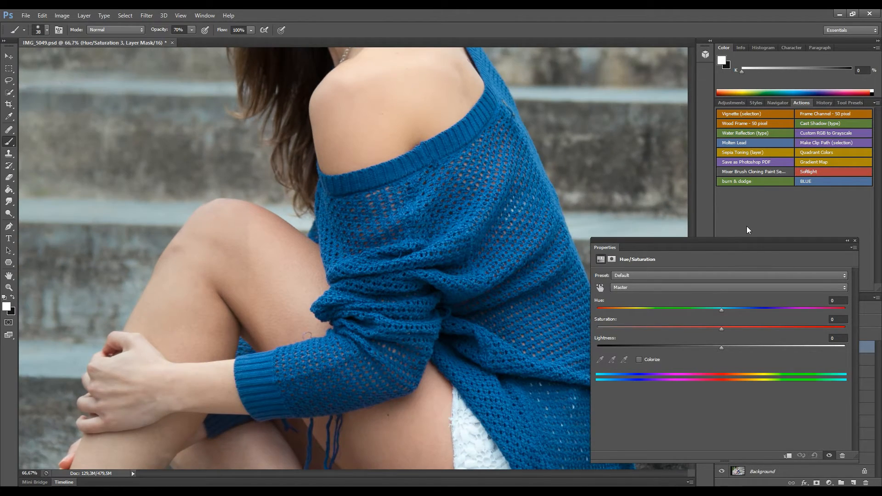
{"action": "left_click_drag", "start_coordinate": [317, 255], "coordinate": [321, 313]}
{"action": "left_click_drag", "start_coordinate": [321, 92], "coordinate": [354, 261]}
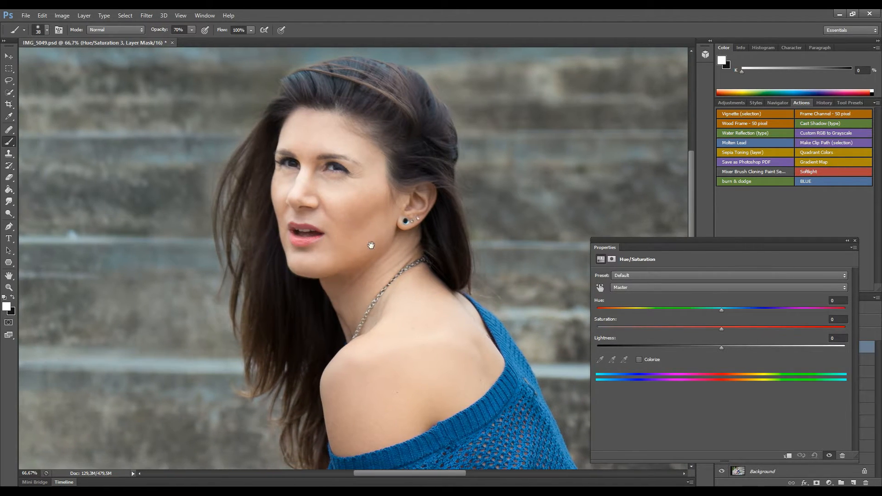
{"action": "left_click", "coordinate": [710, 287]}
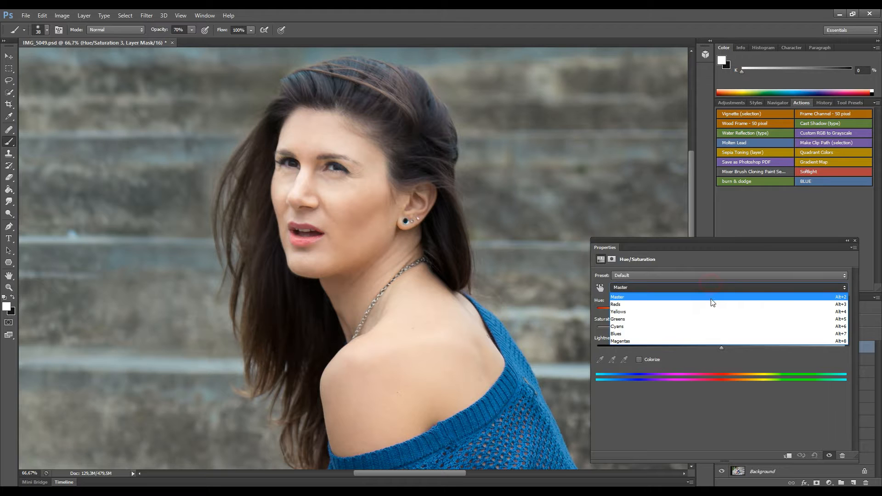
{"action": "left_click", "coordinate": [710, 299]}
{"action": "left_click_drag", "start_coordinate": [733, 310], "coordinate": [735, 305]}
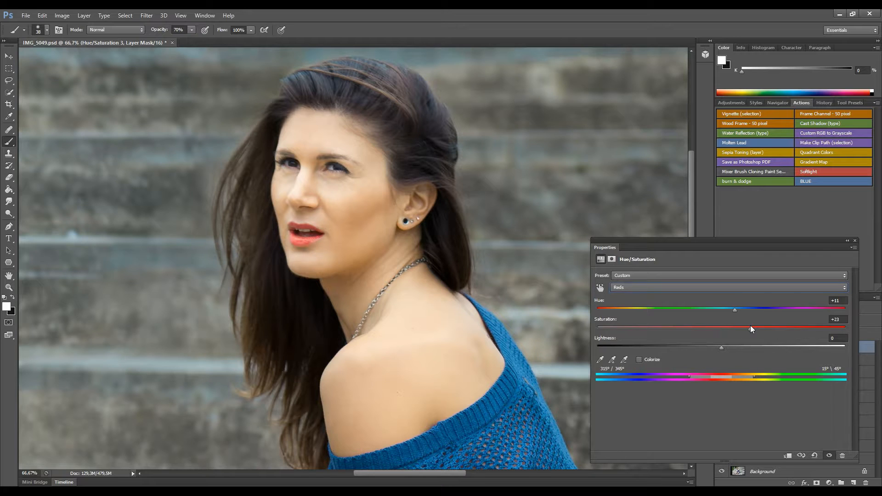
{"action": "left_click_drag", "start_coordinate": [735, 309], "coordinate": [738, 311]}
{"action": "left_click", "coordinate": [854, 240]}
Invert its mask and paint it back in over the lips only.
{"action": "key", "text": "ctrl+i"}
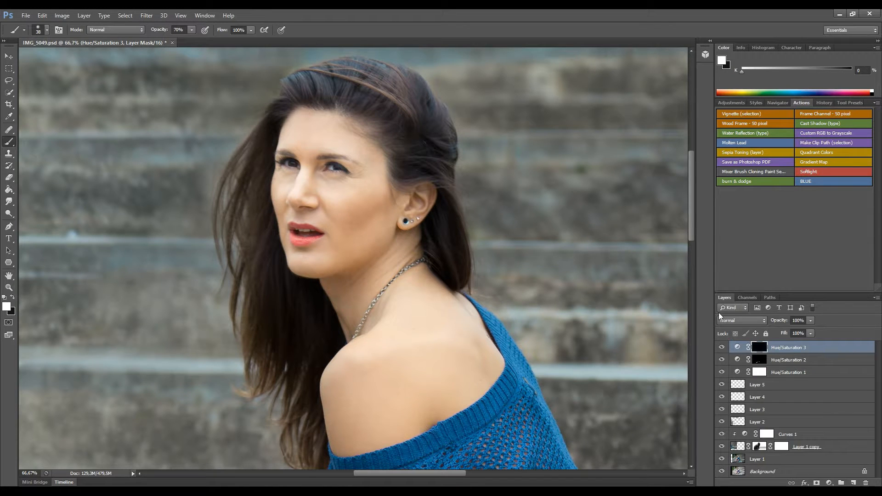
{"action": "mouse_move", "coordinate": [297, 240]}
{"action": "left_mouse_down"}
{"action": "mouse_move", "coordinate": [315, 241]}
{"action": "mouse_move", "coordinate": [290, 231]}
{"action": "mouse_move", "coordinate": [309, 226]}
{"action": "mouse_move", "coordinate": [321, 240]}
{"action": "left_mouse_up"}
{"action": "key", "text": "ctrl+minus"}
{"action": "key", "text": "ctrl+minus"}
{"action": "key", "text": "ctrl+minus"}
{"action": "key", "text": "ctrl+minus"}
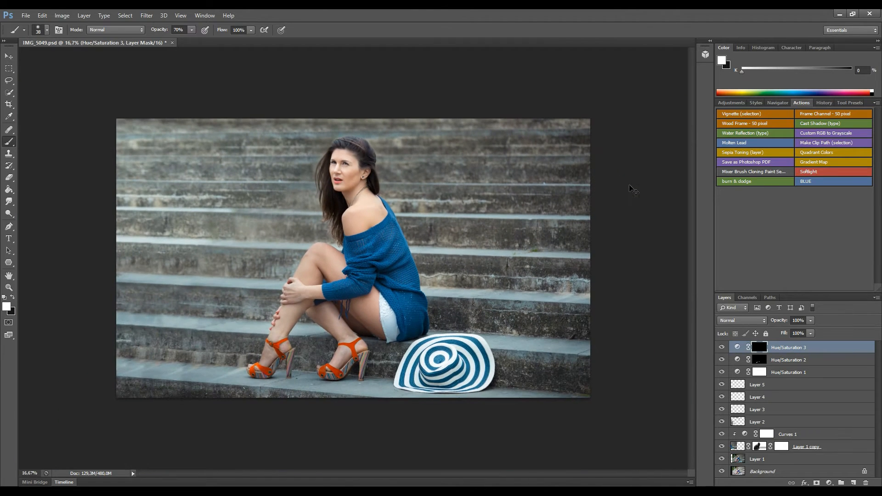
Create a new Soft Light layer filled with 50% neutral gray.
{"action": "left_click", "coordinate": [853, 483], "text": "alt"}
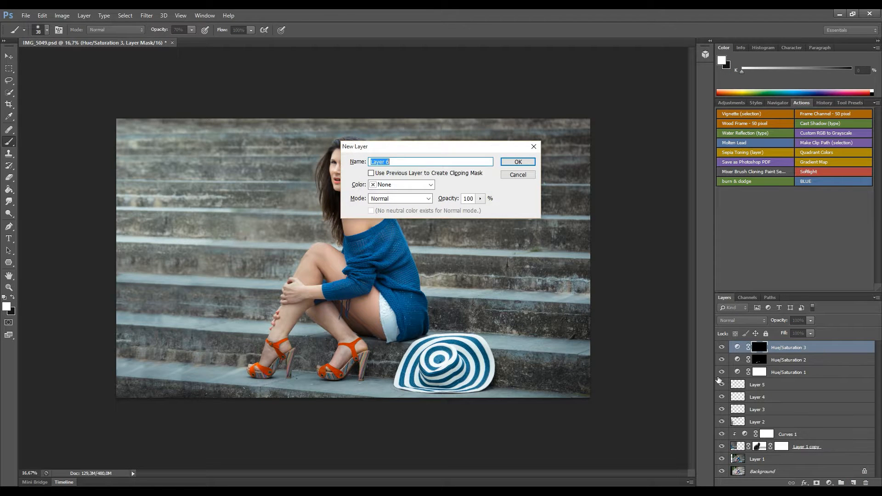
{"action": "left_click", "coordinate": [407, 199]}
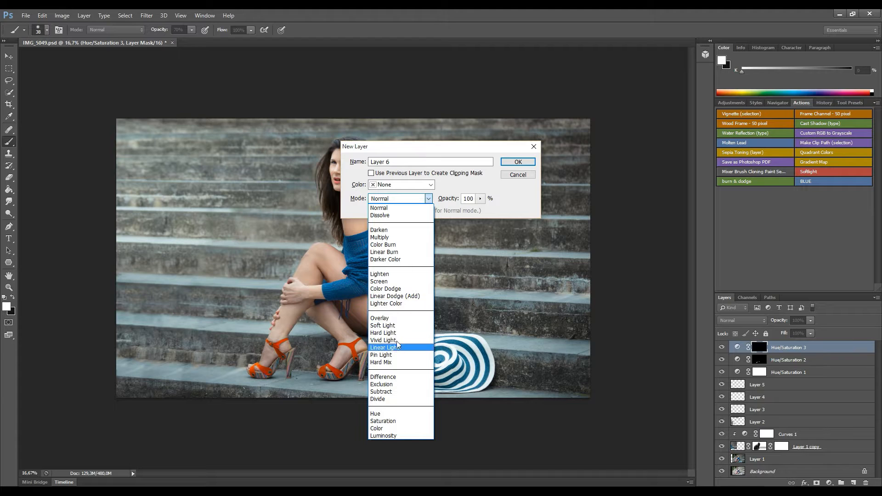
{"action": "left_click", "coordinate": [394, 326]}
{"action": "left_click", "coordinate": [372, 210]}
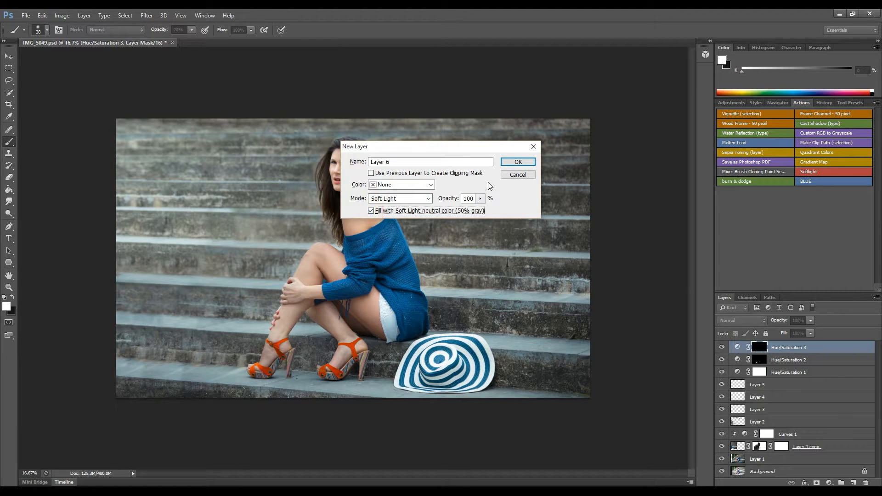
{"action": "left_click", "coordinate": [519, 163]}
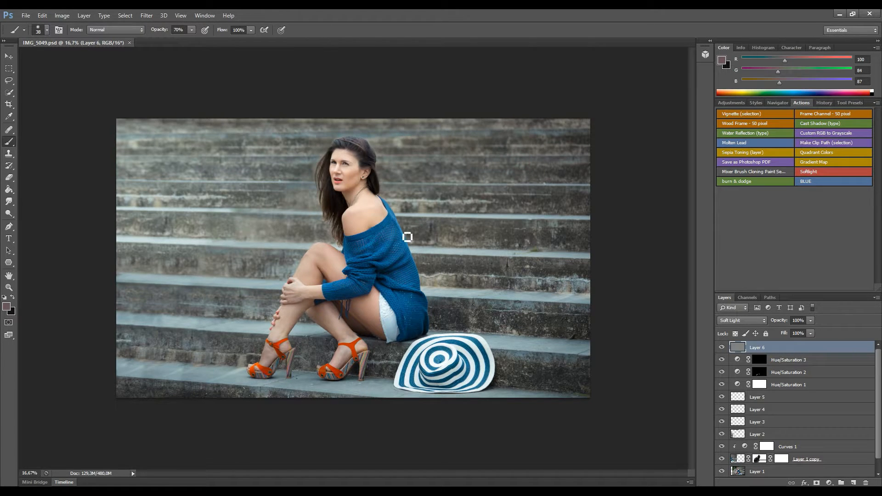
Burn the sweater fold, hat crown, neck, sleeve, knee, ankles and toes darker.
{"action": "left_click_drag", "start_coordinate": [9, 214], "coordinate": [38, 211]}
{"action": "key", "text": "ctrl+plus"}
{"action": "key", "text": "ctrl+plus"}
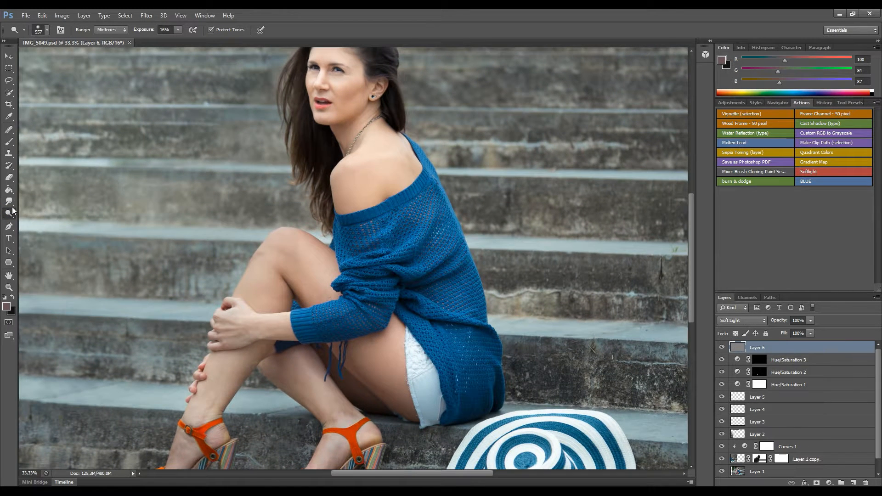
{"action": "left_click_drag", "start_coordinate": [12, 210], "coordinate": [39, 221]}
{"action": "mouse_move", "coordinate": [415, 257]}
{"action": "left_mouse_down"}
{"action": "mouse_move", "coordinate": [405, 256]}
{"action": "mouse_move", "coordinate": [403, 279]}
{"action": "mouse_move", "coordinate": [417, 308]}
{"action": "mouse_move", "coordinate": [385, 210]}
{"action": "mouse_move", "coordinate": [406, 280]}
{"action": "mouse_move", "coordinate": [385, 286]}
{"action": "left_mouse_up"}
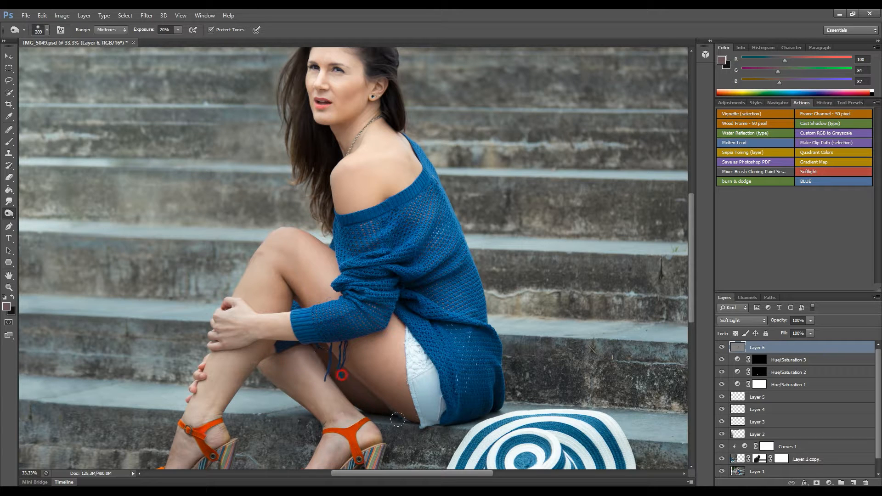
{"action": "left_click_drag", "start_coordinate": [442, 391], "coordinate": [380, 252]}
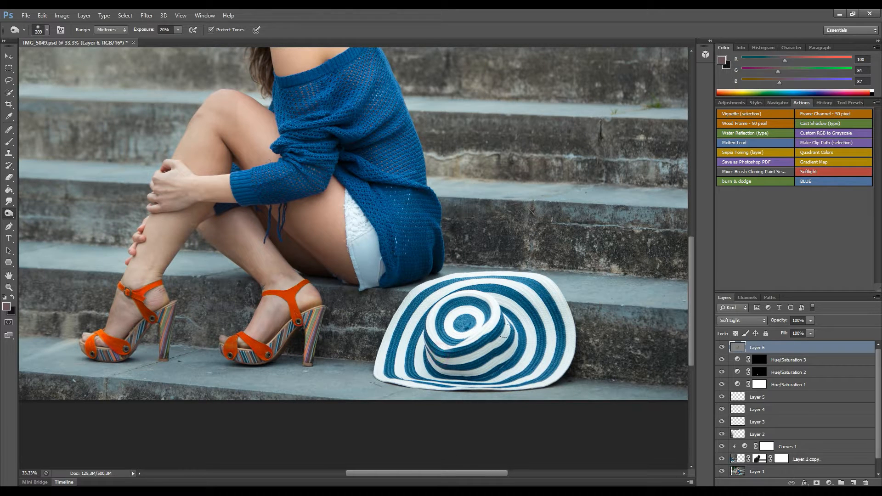
{"action": "left_click_drag", "start_coordinate": [493, 360], "coordinate": [481, 346]}
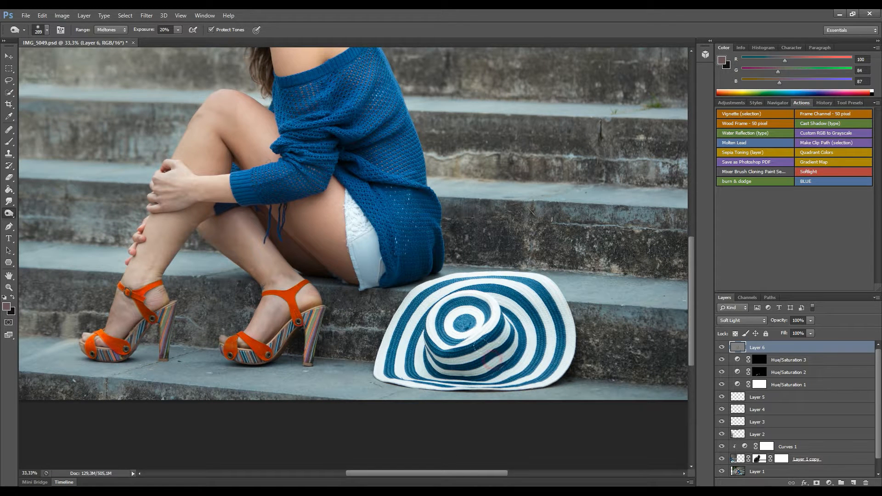
{"action": "left_click_drag", "start_coordinate": [400, 191], "coordinate": [437, 359]}
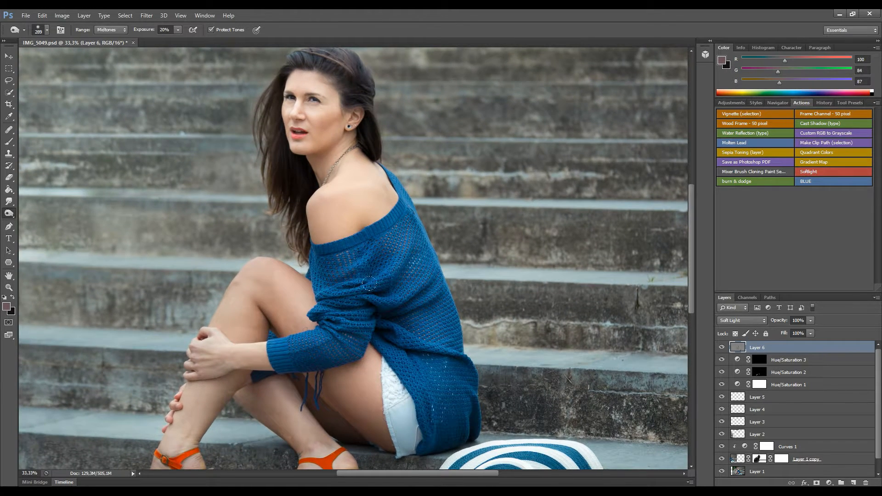
{"action": "left_click_drag", "start_coordinate": [323, 160], "coordinate": [341, 135]}
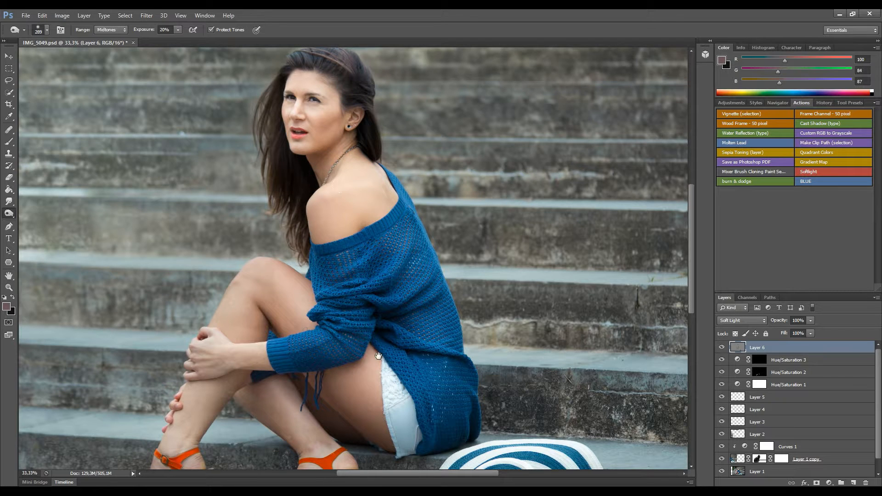
{"action": "left_click_drag", "start_coordinate": [378, 323], "coordinate": [370, 317]}
{"action": "left_click_drag", "start_coordinate": [286, 273], "coordinate": [298, 288]}
{"action": "left_click_drag", "start_coordinate": [203, 392], "coordinate": [252, 271]}
{"action": "left_click_drag", "start_coordinate": [211, 329], "coordinate": [182, 372]}
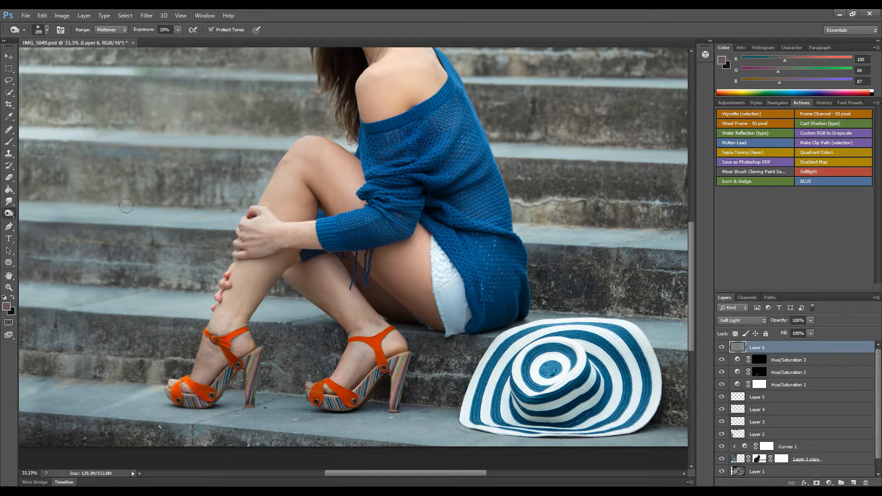
Dodge the knee, a spot beside the nose and the left eye's iris lighter.
{"action": "left_click", "coordinate": [10, 214]}
{"action": "left_click", "coordinate": [28, 211]}
{"action": "left_click_drag", "start_coordinate": [299, 215], "coordinate": [278, 215]}
{"action": "left_click", "coordinate": [318, 152]}
{"action": "mouse_move", "coordinate": [431, 155]}
{"action": "left_mouse_down"}
{"action": "mouse_move", "coordinate": [436, 190]}
{"action": "mouse_move", "coordinate": [387, 265]}
{"action": "left_mouse_up"}
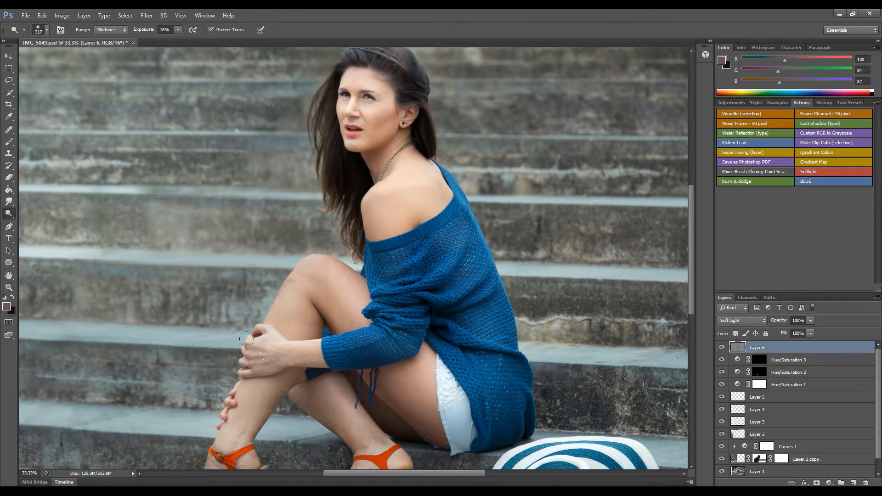
{"action": "left_click_drag", "start_coordinate": [361, 361], "coordinate": [304, 412]}
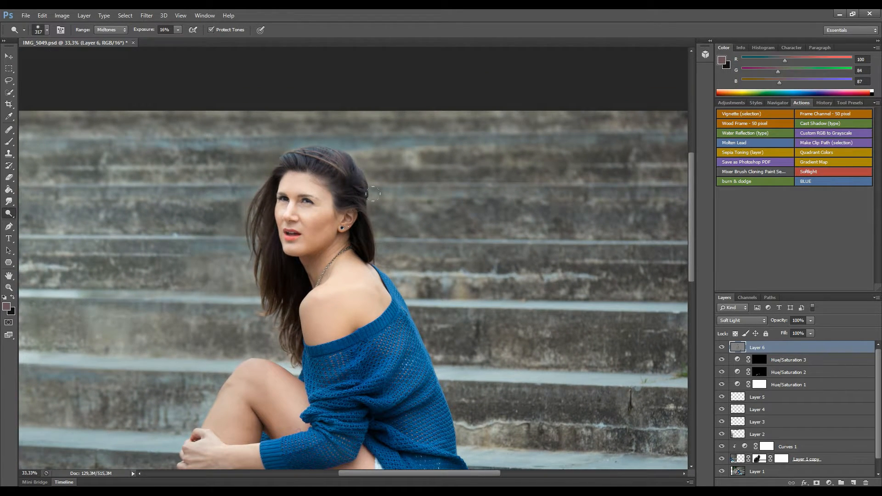
{"action": "key", "text": "ctrl+plus"}
{"action": "key", "text": "ctrl+plus"}
{"action": "key", "text": "ctrl+plus"}
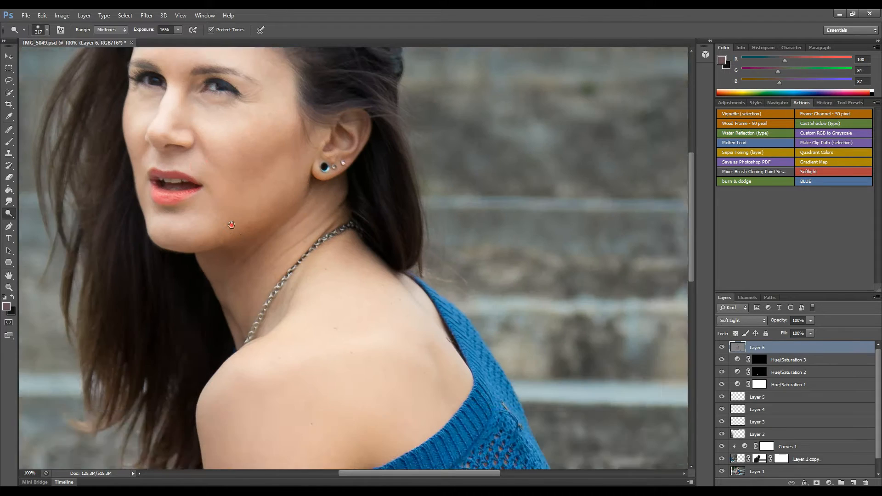
{"action": "mouse_move", "coordinate": [244, 237]}
{"action": "left_mouse_down"}
{"action": "mouse_move", "coordinate": [306, 333]}
{"action": "mouse_move", "coordinate": [346, 358]}
{"action": "left_mouse_up"}
{"action": "left_click_drag", "start_coordinate": [381, 282], "coordinate": [342, 284]}
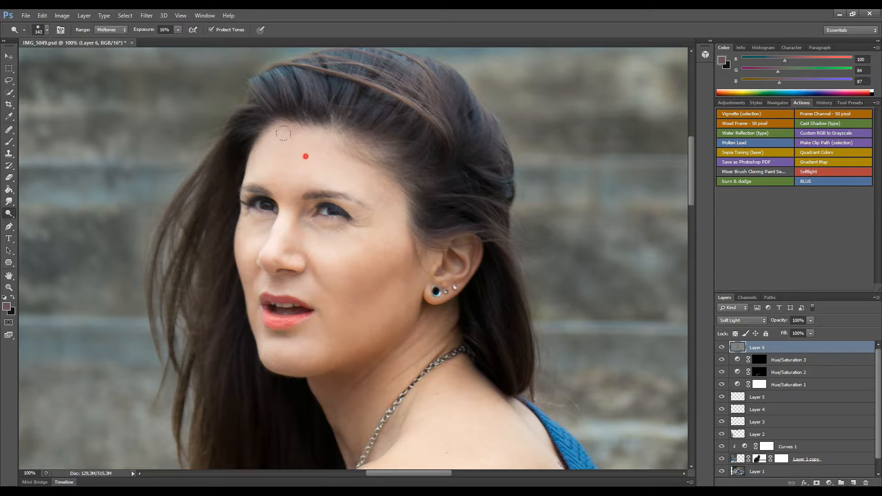
{"action": "left_click", "coordinate": [255, 248]}
{"action": "mouse_move", "coordinate": [292, 310]}
{"action": "left_mouse_down"}
{"action": "mouse_move", "coordinate": [256, 303]}
{"action": "mouse_move", "coordinate": [261, 310]}
{"action": "left_mouse_up"}
{"action": "left_click", "coordinate": [266, 205]}
{"action": "mouse_move", "coordinate": [275, 207]}
{"action": "left_mouse_down"}
{"action": "mouse_move", "coordinate": [259, 206]}
{"action": "mouse_move", "coordinate": [276, 209]}
{"action": "left_mouse_up"}
Burn the cheek shading, the shadow under the jaw and the neck darker.
{"action": "left_click_drag", "start_coordinate": [8, 214], "coordinate": [27, 222]}
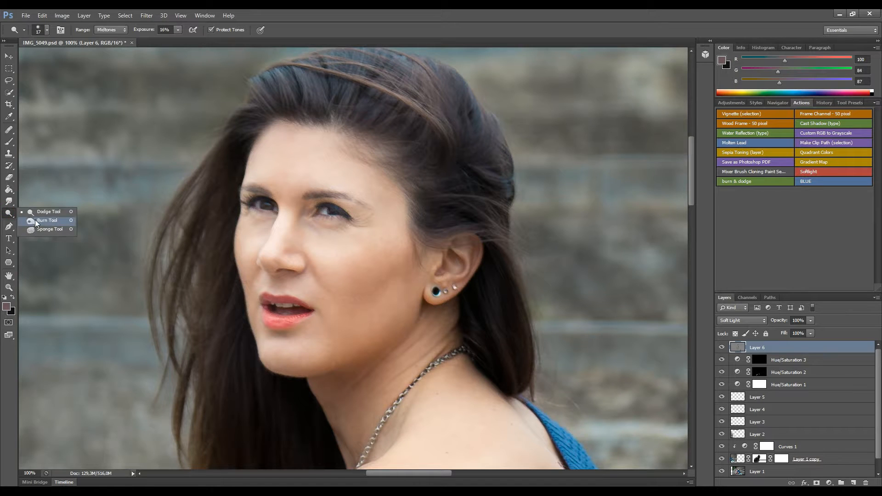
{"action": "left_click", "coordinate": [37, 221]}
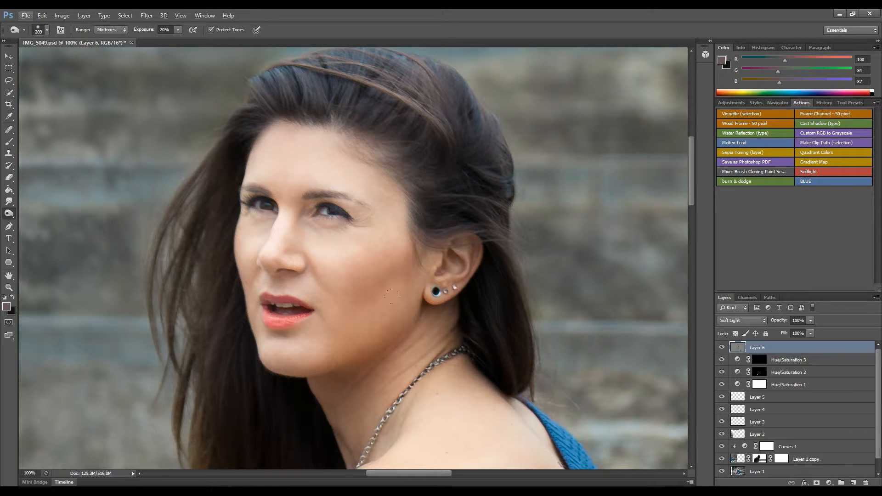
{"action": "left_click_drag", "start_coordinate": [416, 279], "coordinate": [379, 286]}
{"action": "left_click_drag", "start_coordinate": [383, 272], "coordinate": [365, 238]}
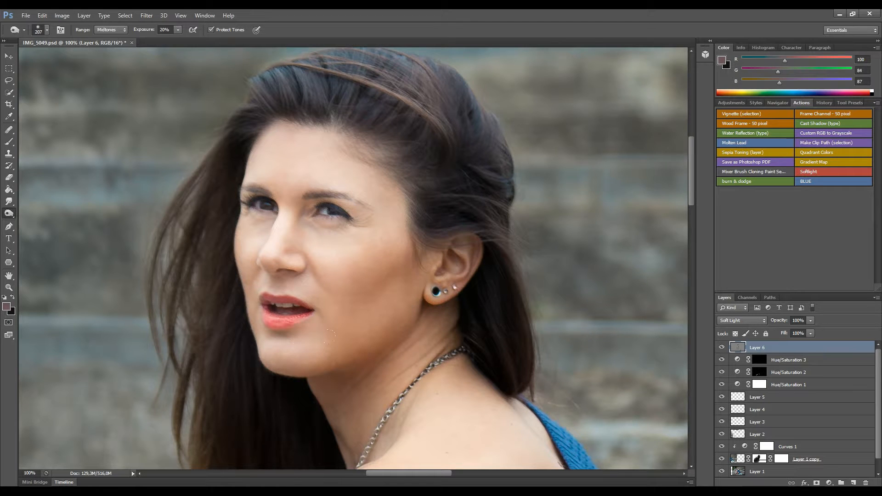
{"action": "left_click_drag", "start_coordinate": [354, 387], "coordinate": [326, 377]}
{"action": "left_click_drag", "start_coordinate": [413, 376], "coordinate": [429, 339]}
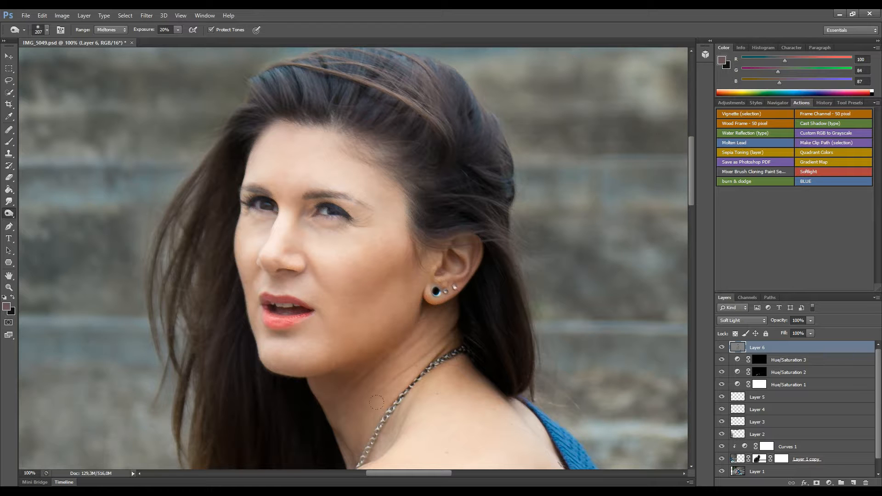
{"action": "key", "text": "ctrl+minus"}
{"action": "key", "text": "ctrl+minus"}
{"action": "key", "text": "ctrl+minus"}
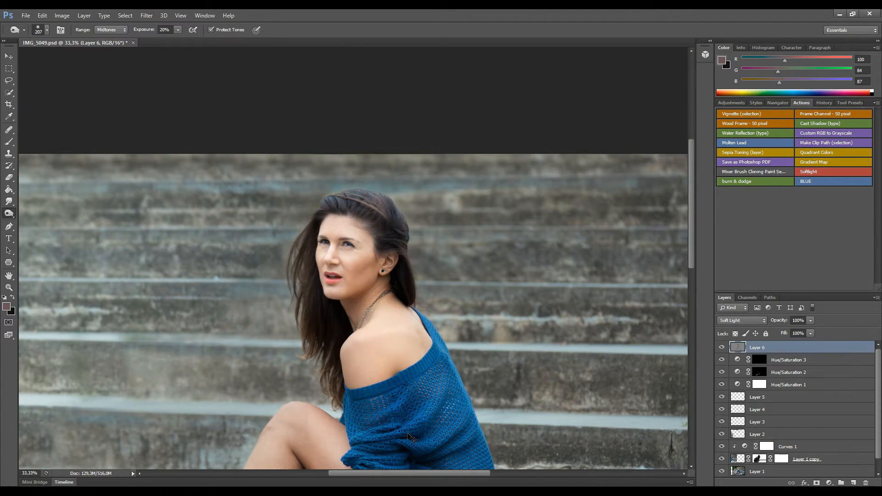
{"action": "key", "text": "ctrl+minus"}
{"action": "key", "text": "ctrl+minus"}
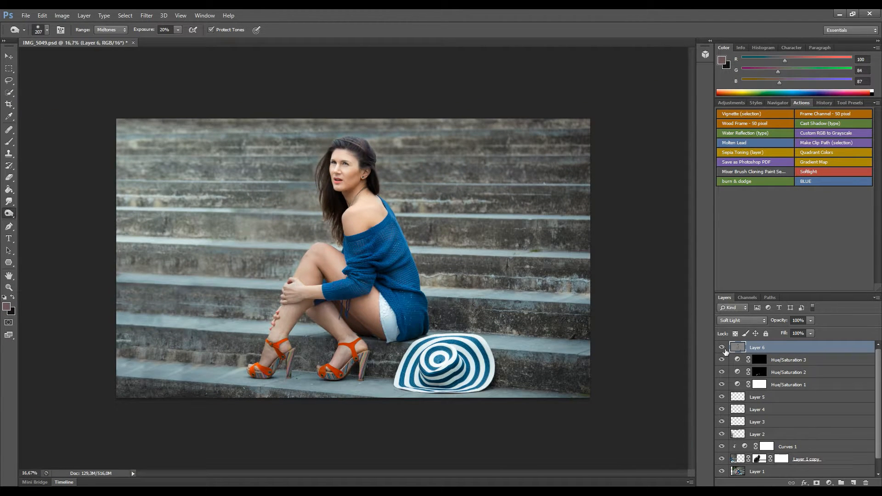
Compare the dodge-and-burn layer on and off, then set its opacity to 76%.
{"action": "left_click", "coordinate": [722, 348]}
{"action": "left_click", "coordinate": [722, 348]}
{"action": "left_click", "coordinate": [810, 320]}
{"action": "left_click", "coordinate": [829, 311]}
Add a Curves layer, lift the black point and give the Red curve a gentle S-shape.
{"action": "left_click", "coordinate": [830, 483]}
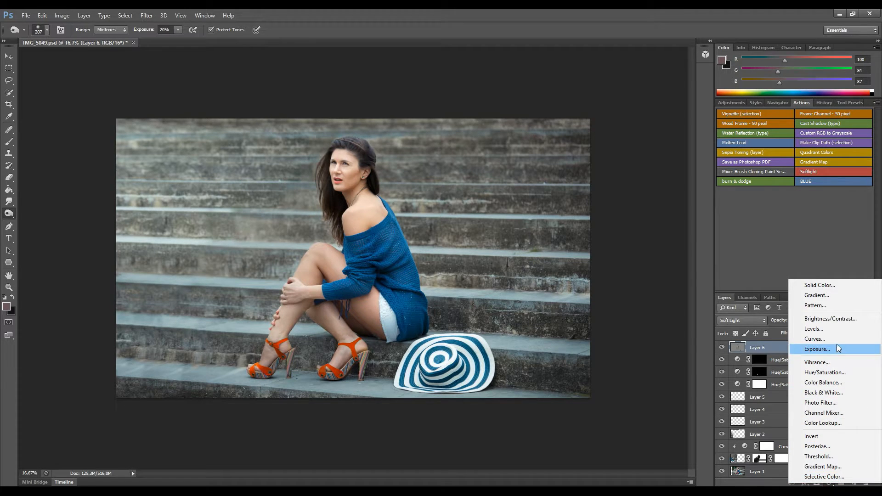
{"action": "left_click", "coordinate": [837, 343]}
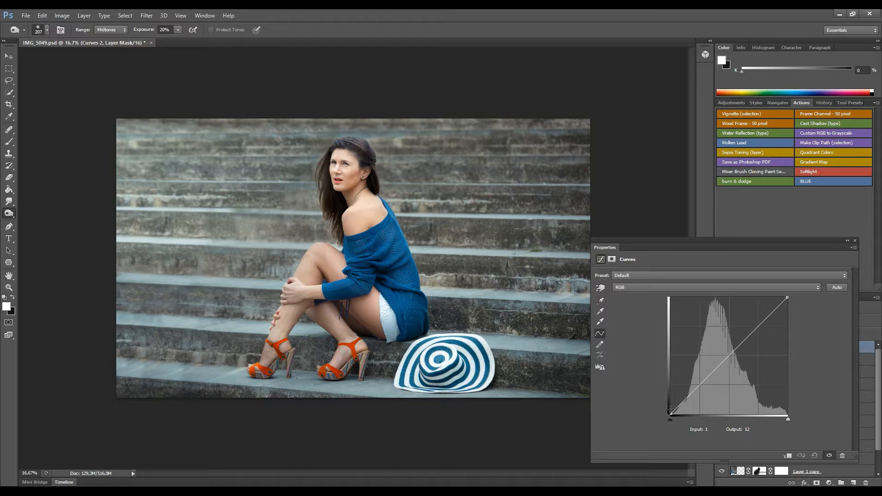
{"action": "left_click_drag", "start_coordinate": [671, 414], "coordinate": [671, 408]}
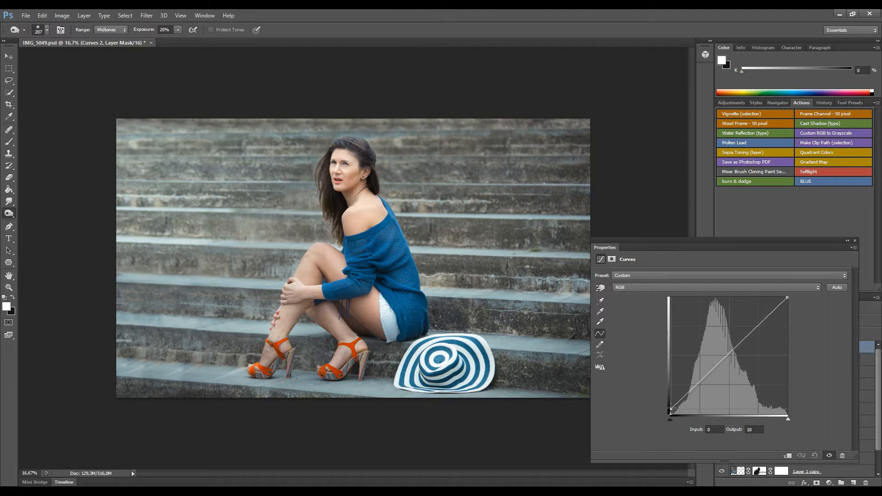
{"action": "left_click", "coordinate": [713, 288]}
{"action": "left_click", "coordinate": [710, 300]}
{"action": "left_click_drag", "start_coordinate": [760, 325], "coordinate": [757, 321]}
{"action": "left_click_drag", "start_coordinate": [693, 391], "coordinate": [693, 394]}
On the Green curve, raise the highlights slightly and lower the shadows.
{"action": "left_click", "coordinate": [744, 288]}
{"action": "left_click", "coordinate": [740, 307]}
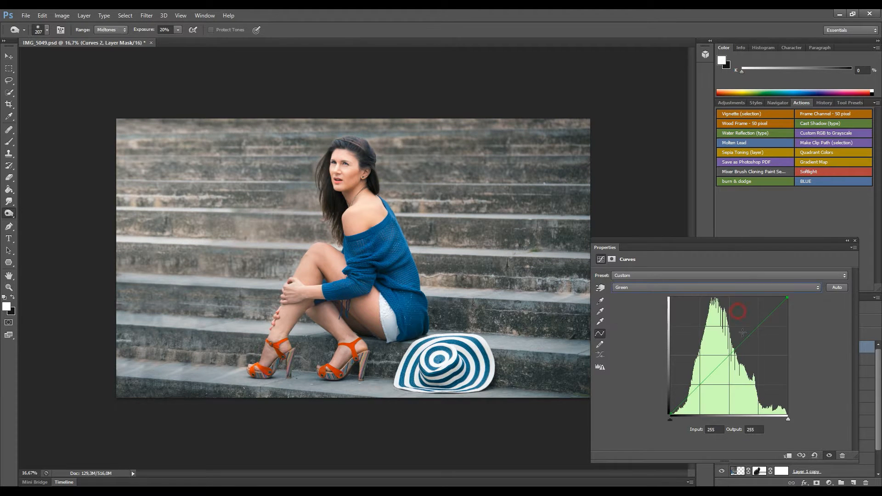
{"action": "left_click_drag", "start_coordinate": [759, 326], "coordinate": [759, 324]}
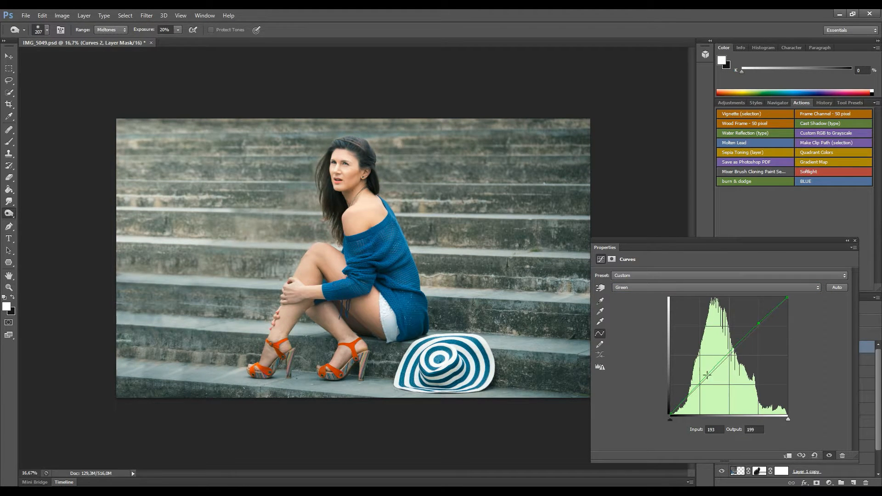
{"action": "left_click_drag", "start_coordinate": [701, 385], "coordinate": [700, 389]}
{"action": "left_click_drag", "start_coordinate": [760, 324], "coordinate": [758, 323]}
On the Blue curve, pull down the highlights to warm the image and lift the shadows.
{"action": "left_click", "coordinate": [754, 288]}
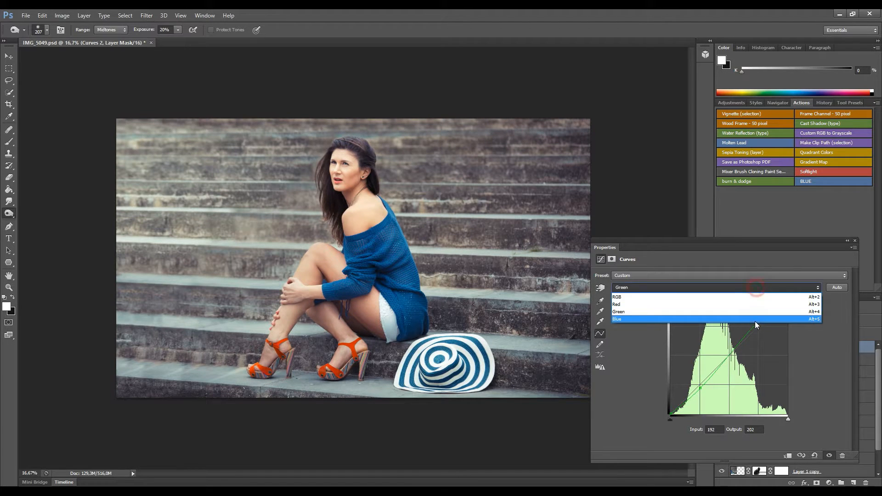
{"action": "left_click", "coordinate": [754, 316]}
{"action": "left_click_drag", "start_coordinate": [760, 326], "coordinate": [749, 339]}
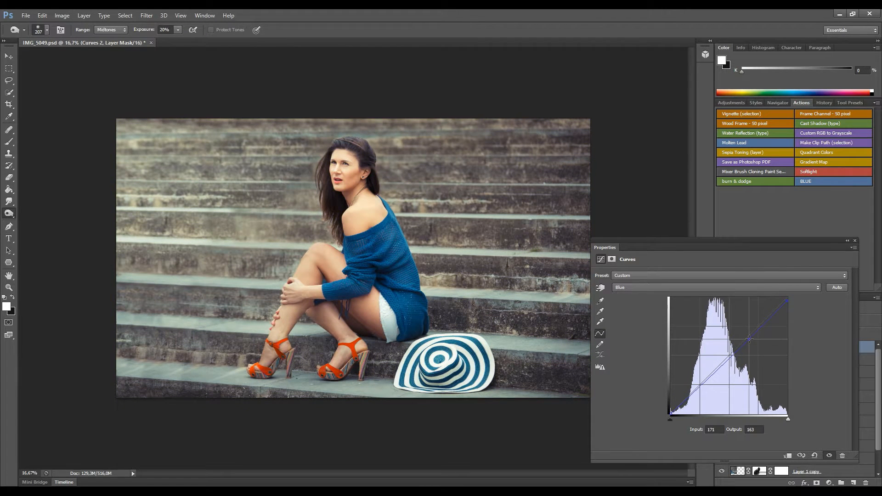
{"action": "left_click_drag", "start_coordinate": [787, 299], "coordinate": [785, 307]}
{"action": "left_click", "coordinate": [749, 340]}
{"action": "left_click_drag", "start_coordinate": [671, 413], "coordinate": [671, 411]}
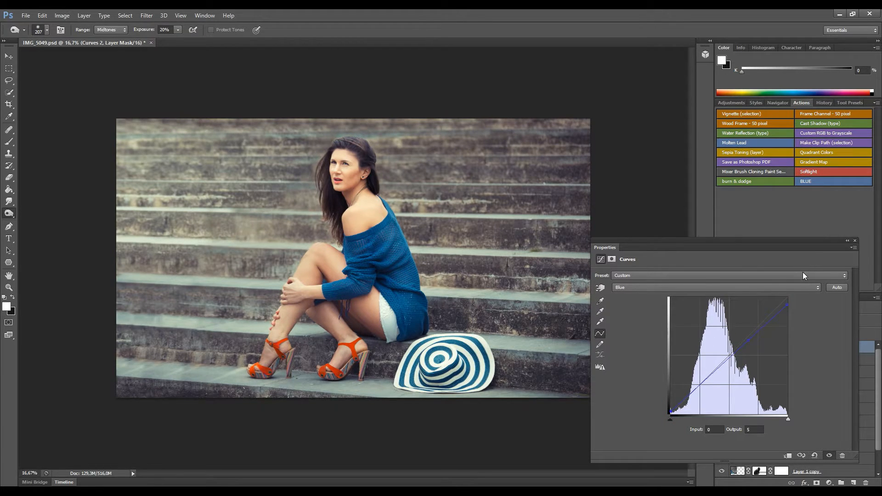
{"action": "left_click", "coordinate": [855, 241]}
Lower the Curves layer opacity to 55% and compare it on and off.
{"action": "left_click", "coordinate": [810, 320]}
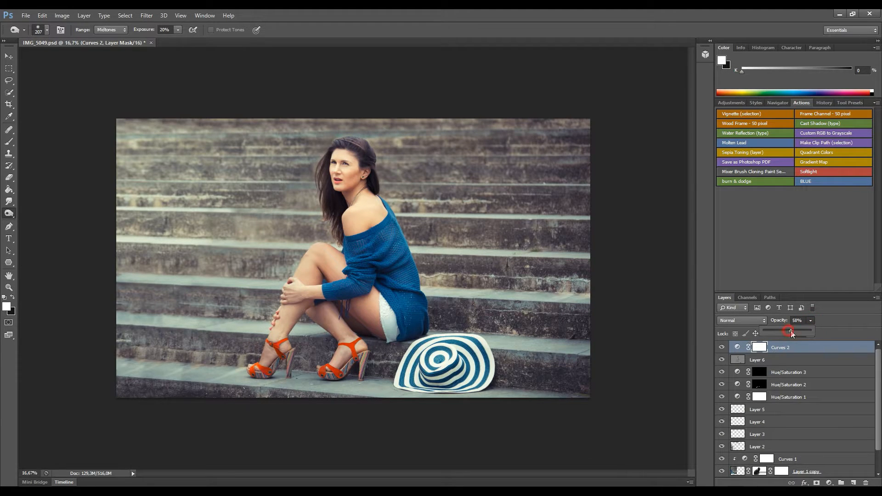
{"action": "left_click_drag", "start_coordinate": [790, 331], "coordinate": [789, 331]}
{"action": "left_click", "coordinate": [722, 348]}
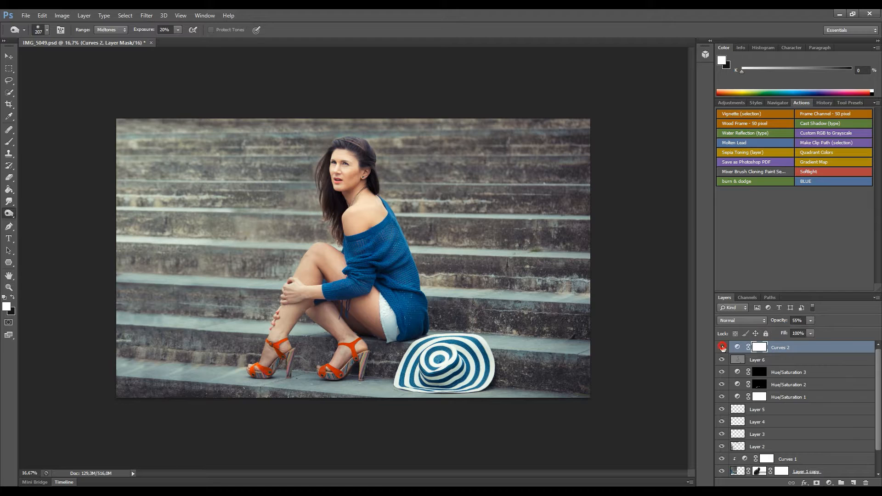
{"action": "left_click", "coordinate": [722, 347]}
Darken the Curves midtones slightly and compare the result before and after.
{"action": "double_click", "coordinate": [737, 347]}
{"action": "left_click_drag", "start_coordinate": [733, 353], "coordinate": [730, 358]}
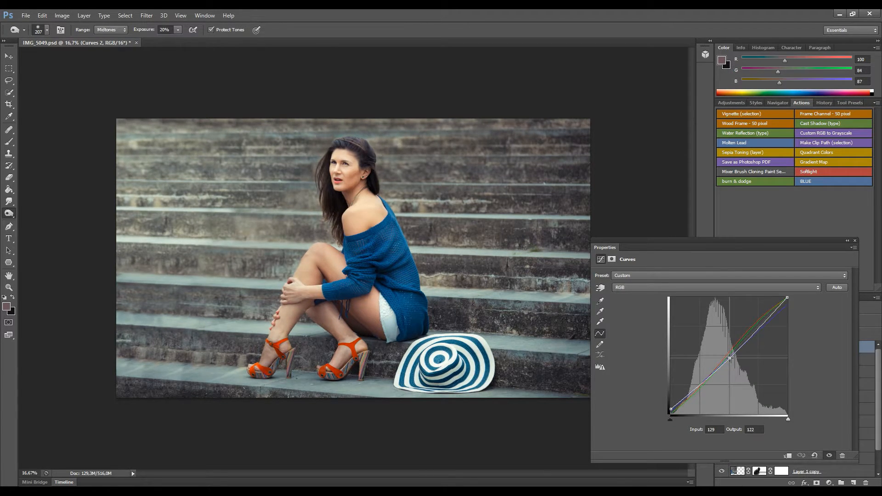
{"action": "left_click", "coordinate": [855, 241]}
{"action": "left_click", "coordinate": [722, 348]}
{"action": "left_click", "coordinate": [722, 347]}
{"action": "left_click", "coordinate": [721, 348]}
{"action": "left_click", "coordinate": [721, 348]}
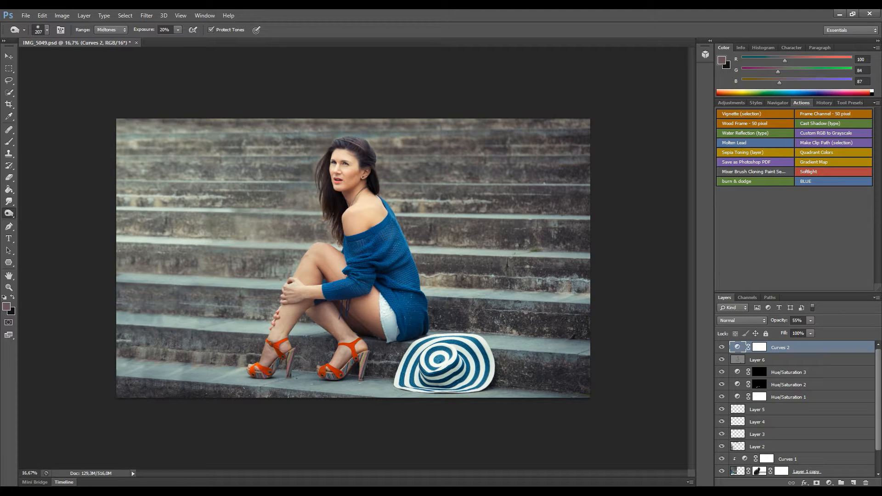
{"action": "left_click", "coordinate": [829, 483]}
Add a Hue/Saturation layer that lowers the Yellows and Reds saturation.
{"action": "left_click", "coordinate": [830, 371]}
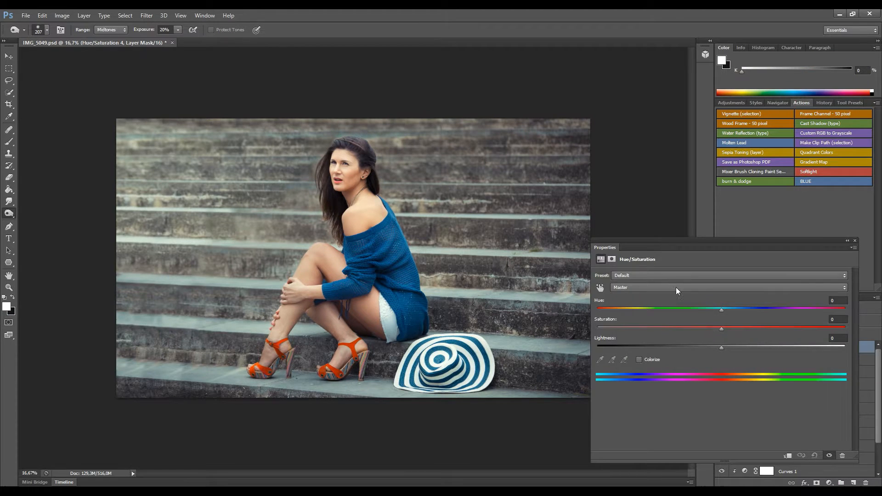
{"action": "left_click", "coordinate": [679, 287]}
{"action": "left_click", "coordinate": [670, 314]}
{"action": "left_click", "coordinate": [676, 288]}
{"action": "left_click", "coordinate": [666, 313]}
{"action": "left_click_drag", "start_coordinate": [721, 328], "coordinate": [701, 311]}
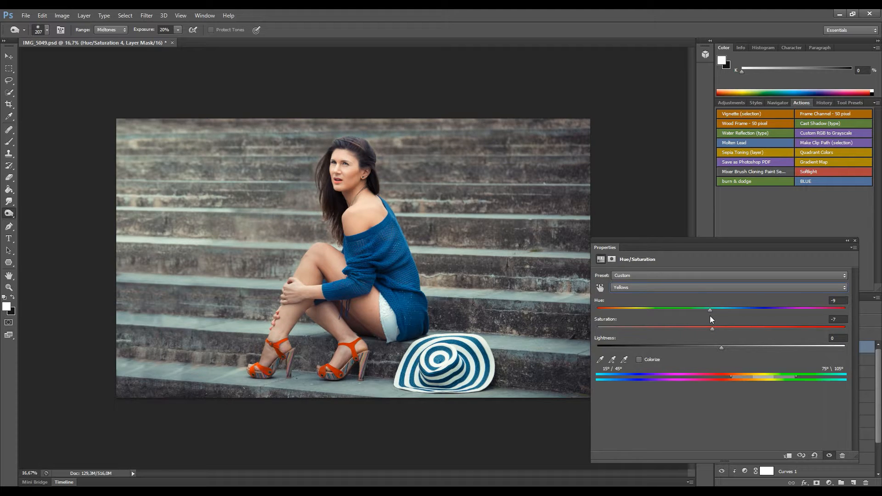
{"action": "left_click", "coordinate": [706, 289]}
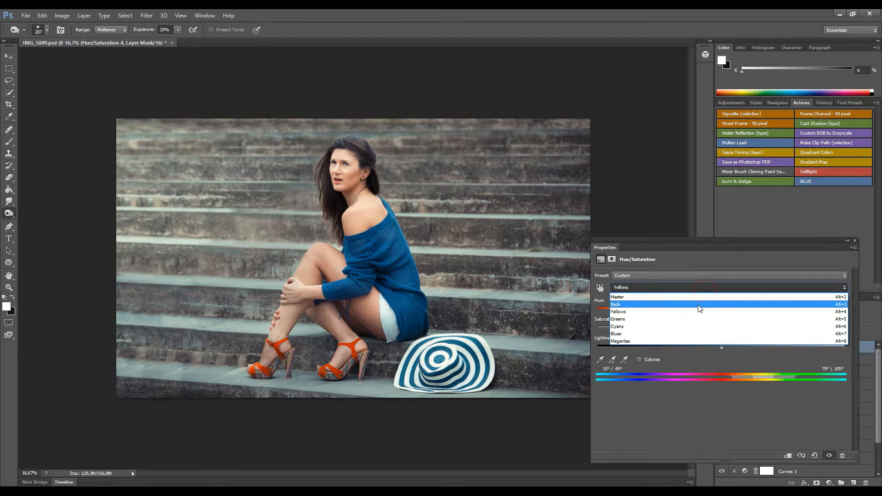
{"action": "left_click", "coordinate": [698, 299]}
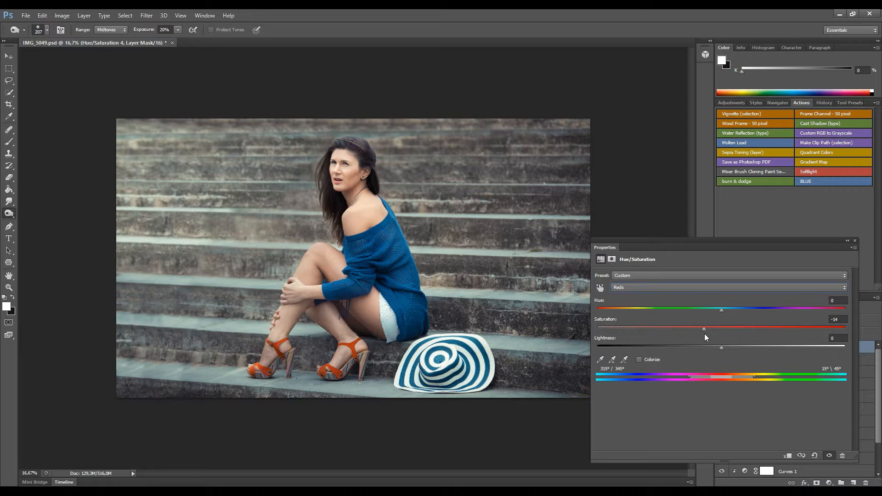
{"action": "left_click_drag", "start_coordinate": [721, 313], "coordinate": [723, 313]}
{"action": "left_click", "coordinate": [855, 241]}
Invert the mask and paint the adjustment onto her neck, cheek, shoulder, knee and thigh.
{"action": "key", "text": "ctrl+i"}
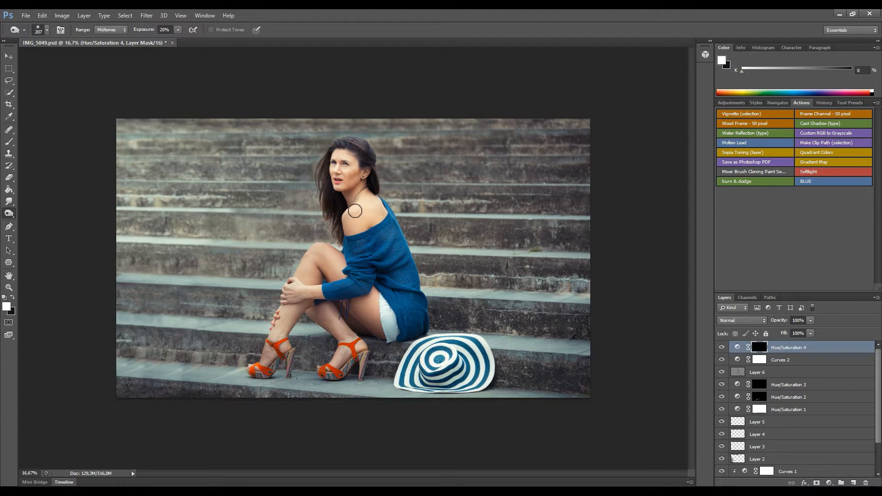
{"action": "left_click", "coordinate": [9, 141]}
{"action": "mouse_move", "coordinate": [352, 201]}
{"action": "left_mouse_down"}
{"action": "mouse_move", "coordinate": [337, 155]}
{"action": "mouse_move", "coordinate": [340, 171]}
{"action": "mouse_move", "coordinate": [364, 199]}
{"action": "mouse_move", "coordinate": [366, 192]}
{"action": "mouse_move", "coordinate": [358, 211]}
{"action": "left_mouse_up"}
{"action": "left_click_drag", "start_coordinate": [340, 251], "coordinate": [327, 261]}
{"action": "mouse_move", "coordinate": [317, 259]}
{"action": "left_mouse_down"}
{"action": "mouse_move", "coordinate": [290, 290]}
{"action": "mouse_move", "coordinate": [282, 319]}
{"action": "left_mouse_up"}
{"action": "left_click_drag", "start_coordinate": [305, 261], "coordinate": [336, 260]}
{"action": "mouse_move", "coordinate": [366, 301]}
{"action": "left_mouse_down"}
{"action": "mouse_move", "coordinate": [357, 277]}
{"action": "mouse_move", "coordinate": [312, 296]}
{"action": "mouse_move", "coordinate": [285, 287]}
{"action": "mouse_move", "coordinate": [289, 296]}
{"action": "left_mouse_up"}
Paint the adjustment over her face and legs, then set the layer opacity to 61%.
{"action": "mouse_move", "coordinate": [357, 209]}
{"action": "left_mouse_down"}
{"action": "mouse_move", "coordinate": [360, 217]}
{"action": "mouse_move", "coordinate": [364, 198]}
{"action": "left_mouse_up"}
{"action": "mouse_move", "coordinate": [347, 163]}
{"action": "left_mouse_down"}
{"action": "mouse_move", "coordinate": [341, 178]}
{"action": "mouse_move", "coordinate": [342, 155]}
{"action": "mouse_move", "coordinate": [351, 175]}
{"action": "left_mouse_up"}
{"action": "left_click_drag", "start_coordinate": [365, 208], "coordinate": [368, 195]}
{"action": "mouse_move", "coordinate": [339, 155]}
{"action": "left_mouse_down"}
{"action": "mouse_move", "coordinate": [332, 151]}
{"action": "mouse_move", "coordinate": [341, 159]}
{"action": "left_mouse_up"}
{"action": "left_click_drag", "start_coordinate": [314, 258], "coordinate": [340, 267]}
{"action": "left_click_drag", "start_coordinate": [364, 302], "coordinate": [309, 268]}
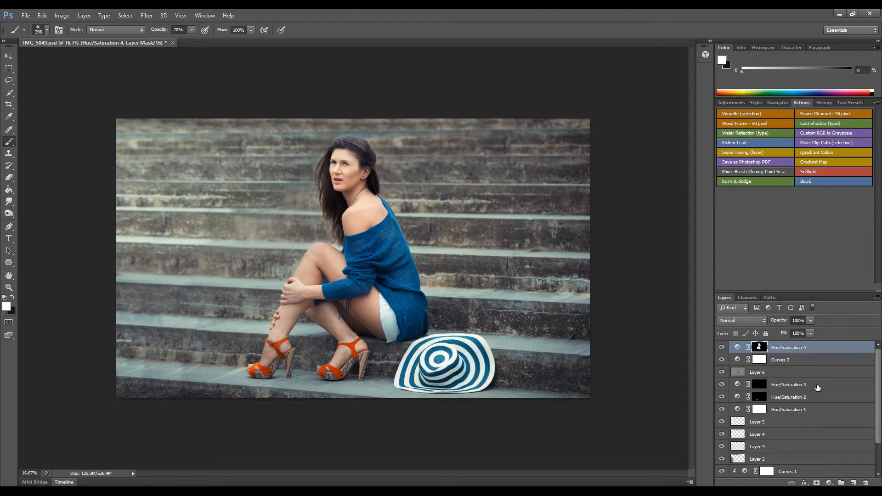
{"action": "left_click_drag", "start_coordinate": [812, 322], "coordinate": [793, 335]}
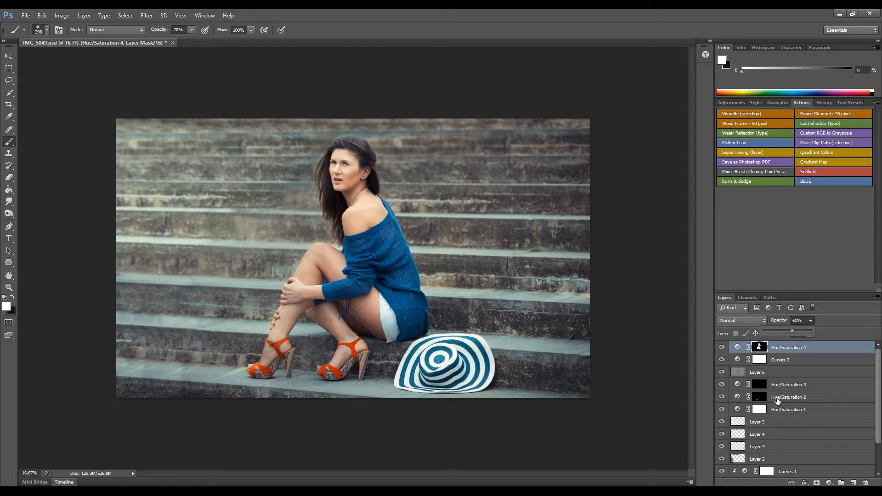
Add a Curves layer dimming RGB midtones 65→58 and setting the Blue curve 0→23, 255→250.
{"action": "left_click", "coordinate": [829, 483]}
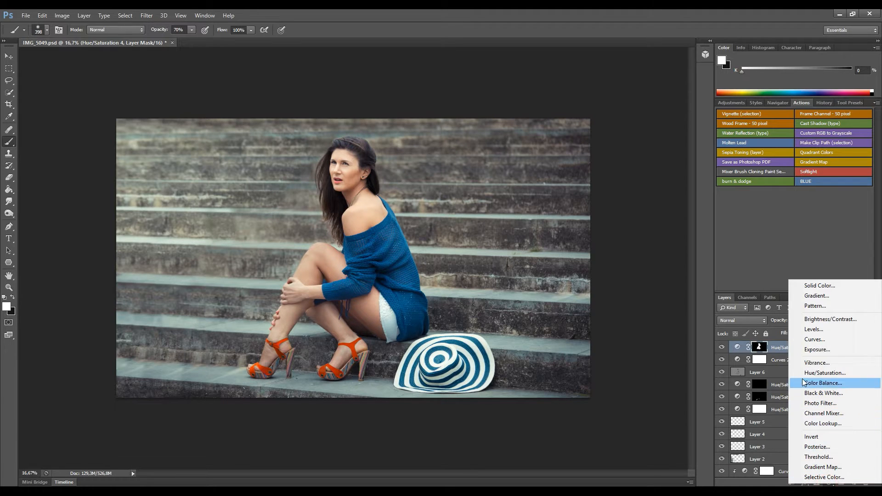
{"action": "left_click", "coordinate": [814, 339]}
{"action": "left_click_drag", "start_coordinate": [721, 364], "coordinate": [700, 388]}
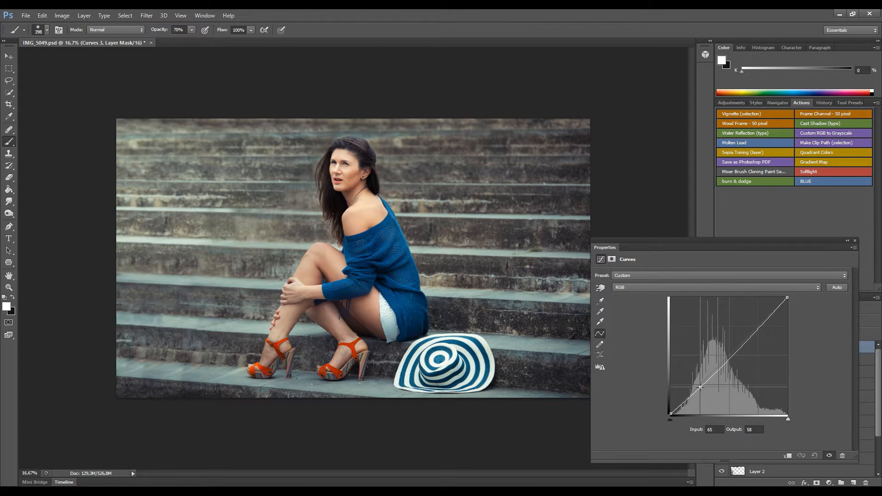
{"action": "left_click", "coordinate": [685, 288]}
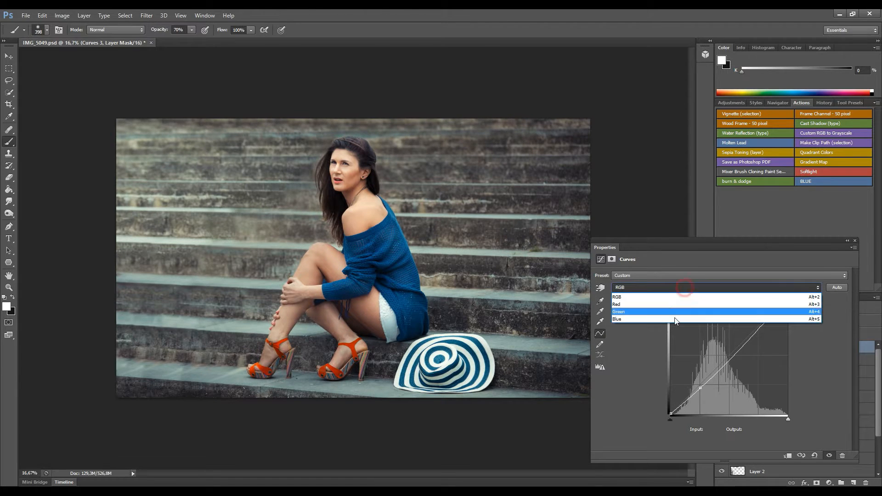
{"action": "left_click", "coordinate": [669, 319]}
{"action": "left_click_drag", "start_coordinate": [673, 410], "coordinate": [669, 398]}
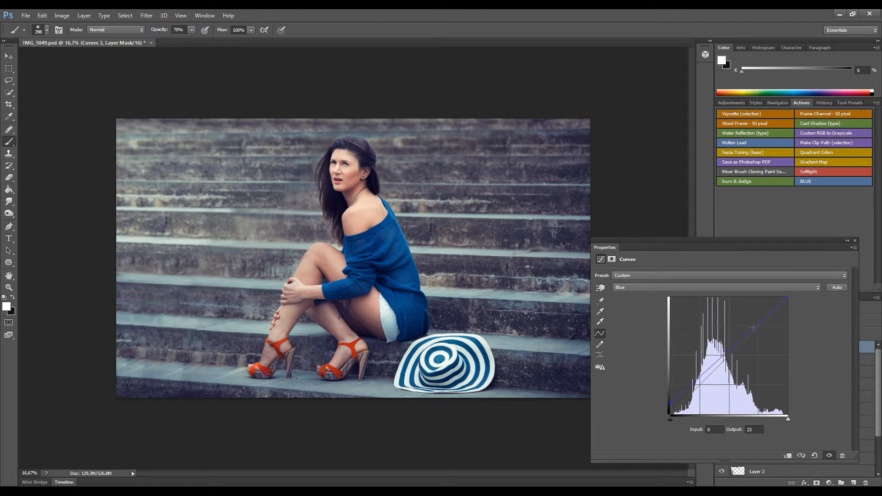
{"action": "left_click_drag", "start_coordinate": [790, 302], "coordinate": [789, 305]}
{"action": "left_click", "coordinate": [855, 240]}
{"action": "left_click", "coordinate": [722, 347]}
{"action": "left_click", "coordinate": [722, 347]}
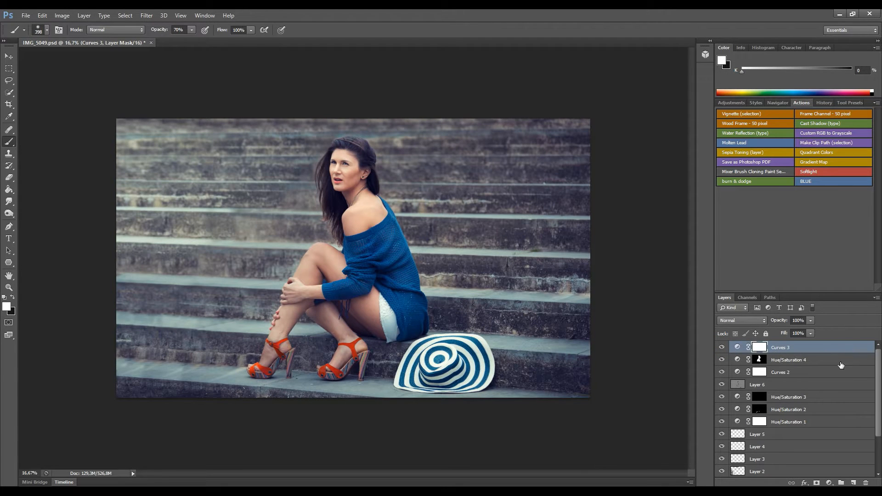
{"action": "left_click_drag", "start_coordinate": [879, 376], "coordinate": [879, 403]}
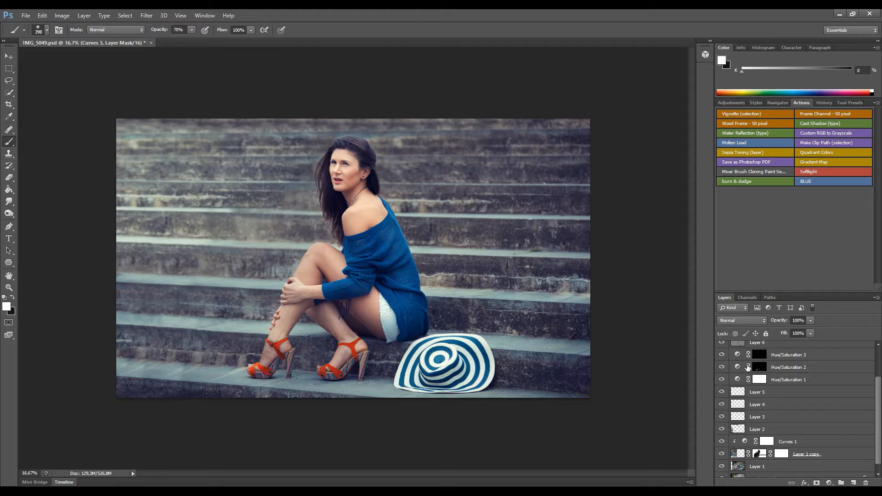
Set Hue/Saturation 2's Reds to Hue +52, Saturation +37, Lightness +15 for brighter orange shoes.
{"action": "left_click", "coordinate": [722, 368]}
{"action": "left_click", "coordinate": [722, 367]}
{"action": "double_click", "coordinate": [738, 367]}
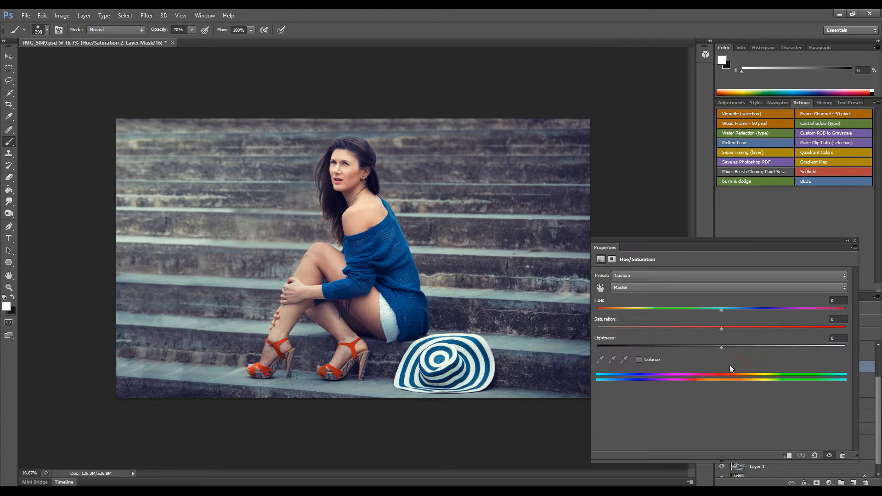
{"action": "left_click", "coordinate": [717, 289]}
{"action": "left_click", "coordinate": [708, 305]}
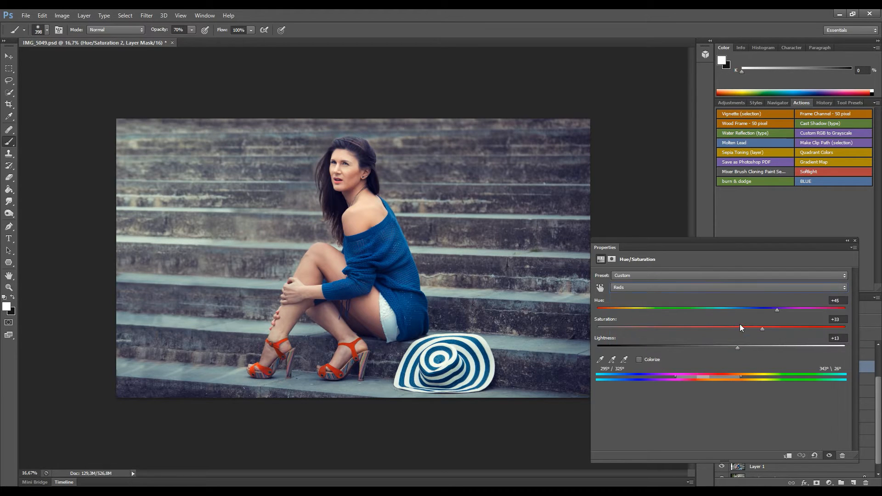
{"action": "mouse_move", "coordinate": [779, 310]}
{"action": "left_mouse_down"}
{"action": "mouse_move", "coordinate": [797, 309]}
{"action": "mouse_move", "coordinate": [789, 311]}
{"action": "left_mouse_up"}
Add a Curves 4 layer above Curves 3 that lifts the midtones slightly (124→131).
{"action": "left_click", "coordinate": [856, 241]}
{"action": "left_click_drag", "start_coordinate": [878, 385], "coordinate": [849, 351]}
{"action": "left_click", "coordinate": [849, 351]}
{"action": "left_click", "coordinate": [829, 483]}
{"action": "left_click", "coordinate": [817, 339]}
{"action": "left_click_drag", "start_coordinate": [725, 358], "coordinate": [727, 354]}
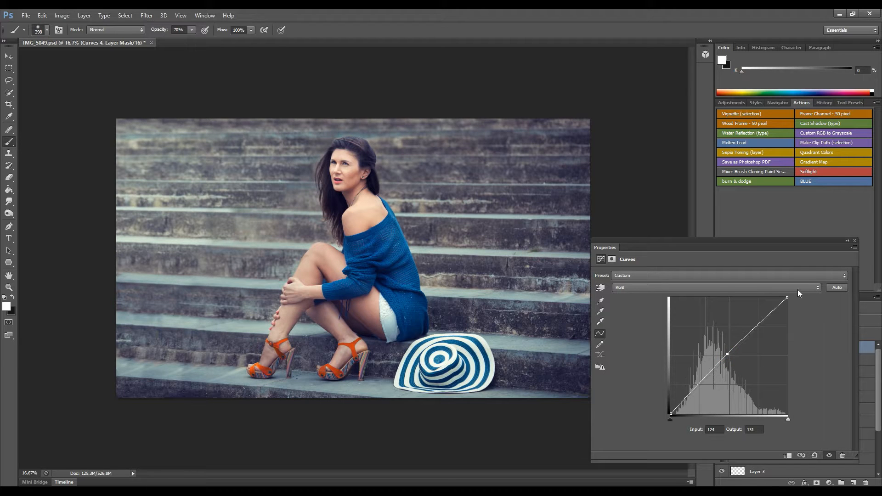
{"action": "left_click", "coordinate": [855, 241]}
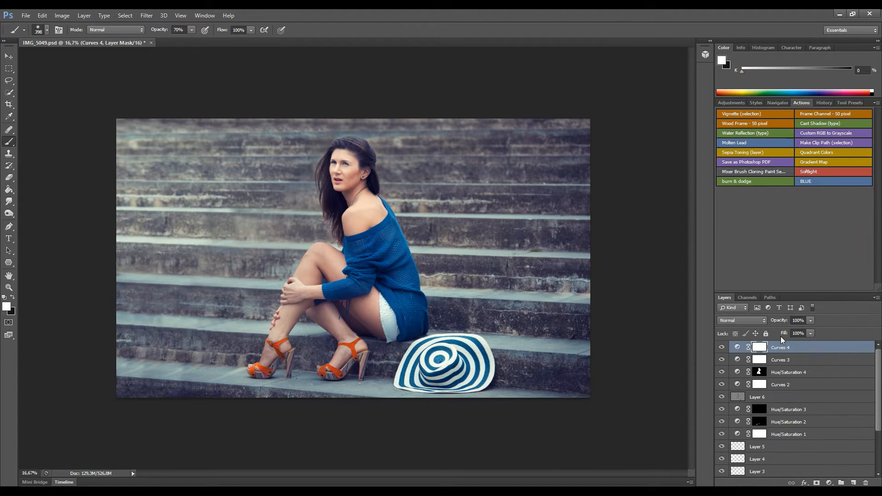
Invert the Curves 4 mask and set a 70 px brush, zoomed in on the sandals.
{"action": "key", "text": "ctrl+plus"}
{"action": "key", "text": "ctrl+plus"}
{"action": "key", "text": "ctrl+plus"}
{"action": "key", "text": "ctrl+plus"}
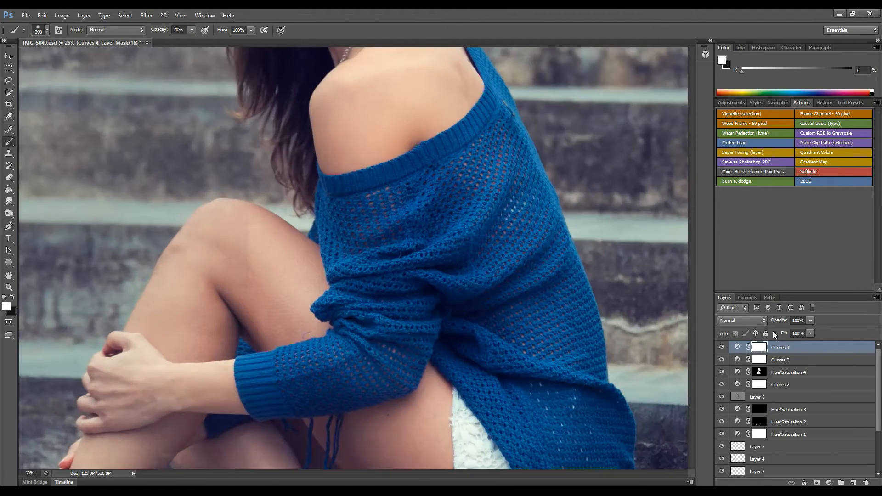
{"action": "left_click_drag", "start_coordinate": [285, 244], "coordinate": [312, 128]}
{"action": "mouse_move", "coordinate": [274, 283]}
{"action": "left_mouse_down"}
{"action": "mouse_move", "coordinate": [309, 168]}
{"action": "mouse_move", "coordinate": [314, 174]}
{"action": "left_mouse_up"}
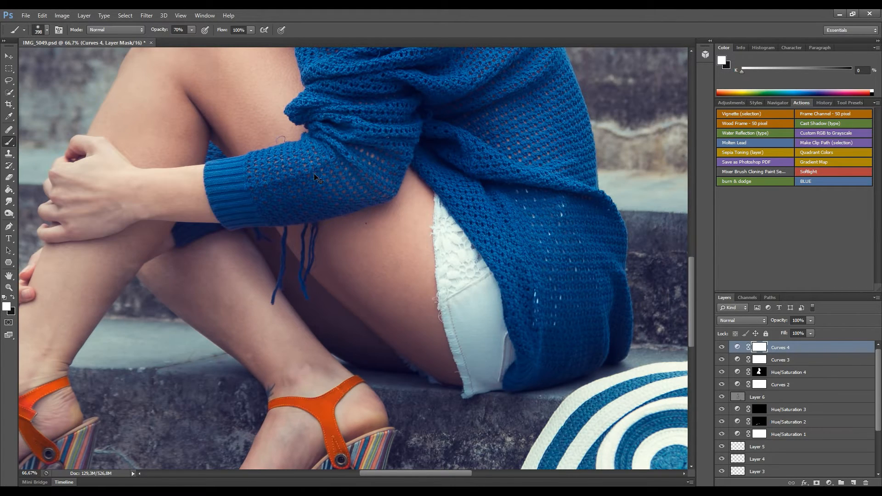
{"action": "key", "text": "ctrl+i"}
{"action": "key", "text": "ctrl+plus"}
{"action": "left_click_drag", "start_coordinate": [266, 339], "coordinate": [327, 236]}
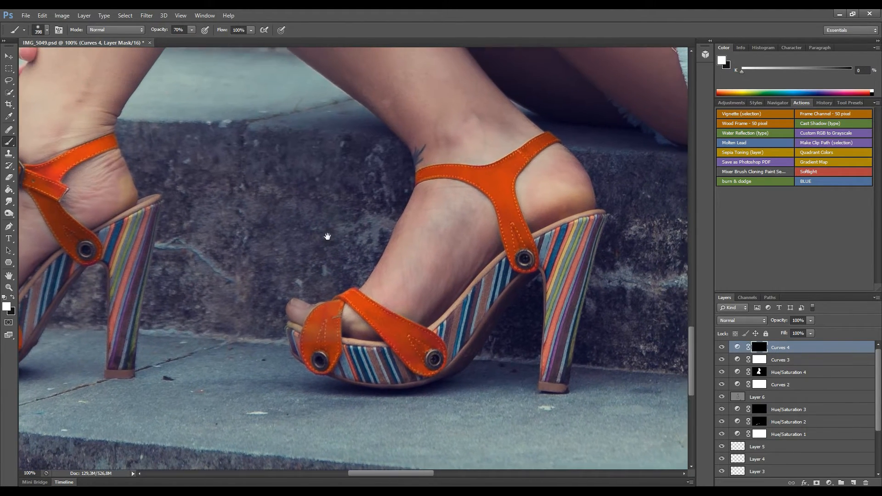
{"action": "left_click_drag", "start_coordinate": [357, 281], "coordinate": [350, 292]}
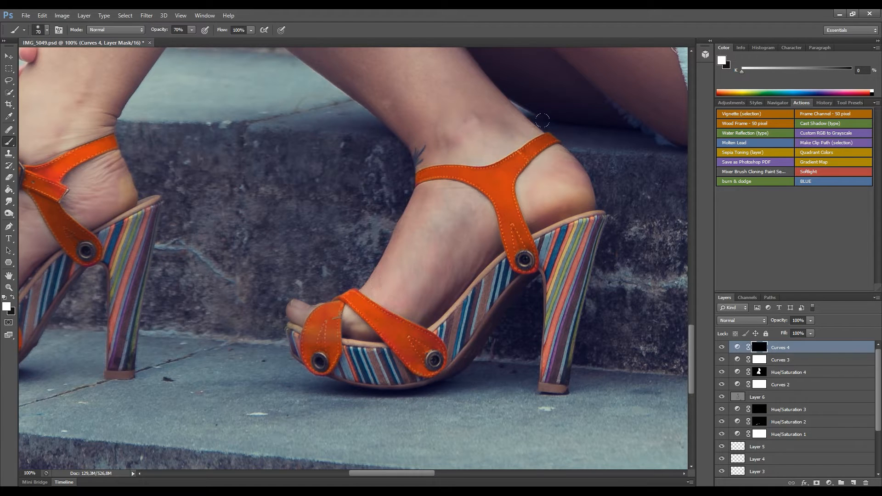
{"action": "key", "text": "ctrl+minus"}
{"action": "key", "text": "ctrl+minus"}
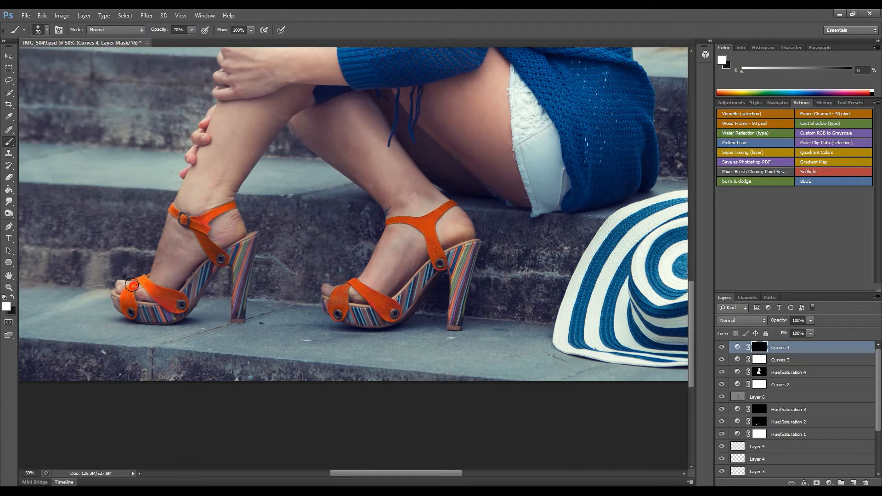
{"action": "left_click", "coordinate": [830, 483]}
Add a Hue/Saturation layer with Saturation +23 masked to the striped sandal soles and heels.
{"action": "left_click", "coordinate": [831, 374]}
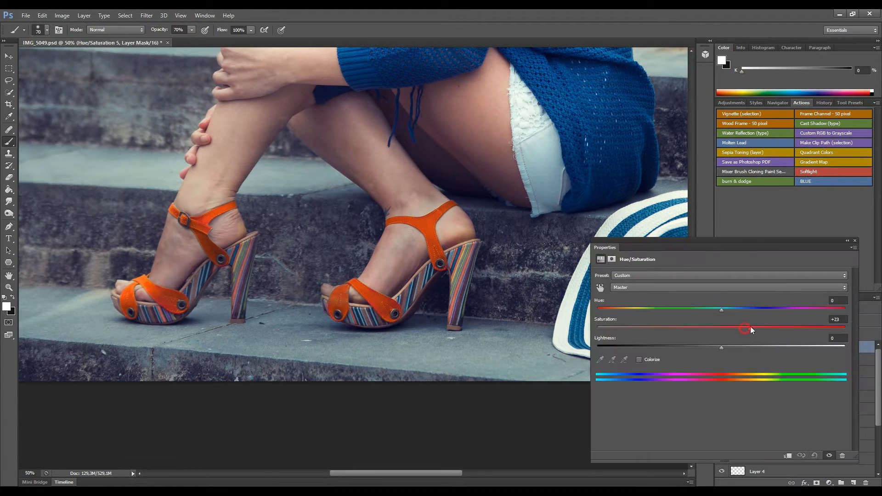
{"action": "left_click", "coordinate": [858, 244]}
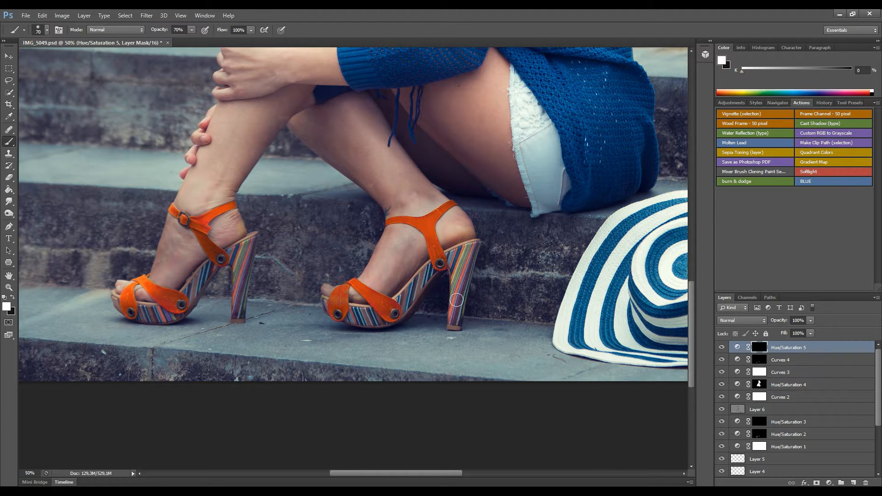
{"action": "left_click_drag", "start_coordinate": [421, 289], "coordinate": [334, 310]}
{"action": "mouse_move", "coordinate": [249, 261]}
{"action": "left_mouse_down"}
{"action": "mouse_move", "coordinate": [241, 306]}
{"action": "mouse_move", "coordinate": [202, 278]}
{"action": "mouse_move", "coordinate": [165, 320]}
{"action": "mouse_move", "coordinate": [142, 313]}
{"action": "left_mouse_up"}
{"action": "left_click_drag", "start_coordinate": [465, 249], "coordinate": [461, 303]}
{"action": "key", "text": "ctrl+minus"}
{"action": "key", "text": "ctrl+minus"}
{"action": "key", "text": "ctrl+minus"}
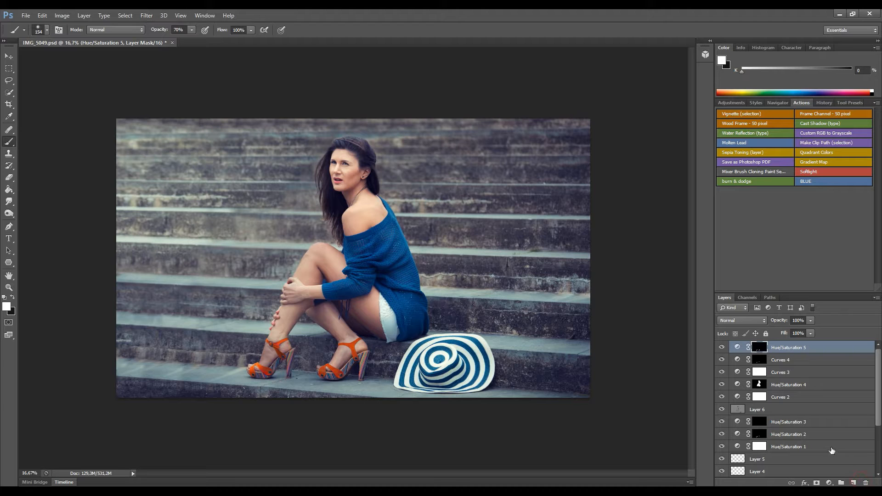
{"action": "left_click", "coordinate": [854, 483]}
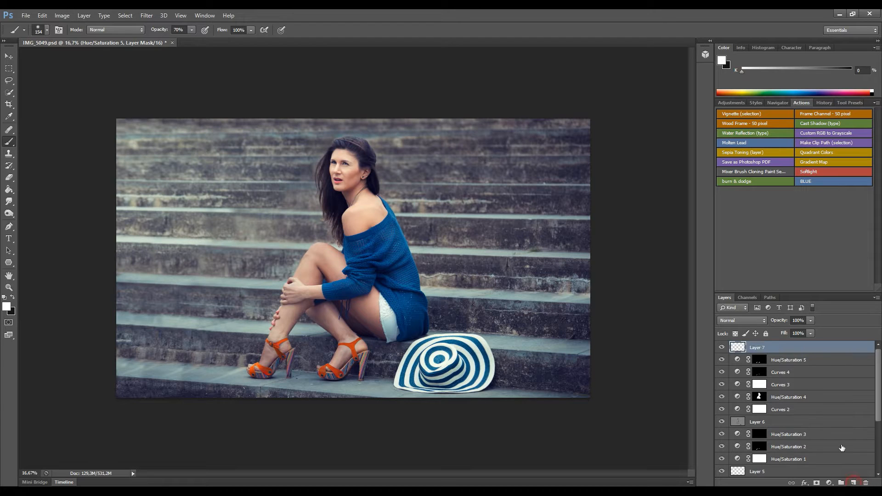
Set the new layer to Hue blend mode and choose a dark brown foreground colour.
{"action": "left_click", "coordinate": [752, 321]}
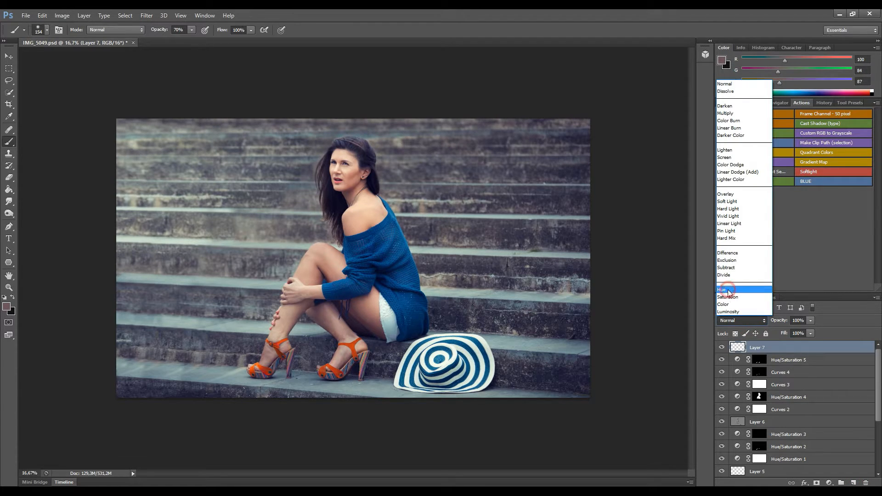
{"action": "left_click", "coordinate": [729, 291]}
{"action": "key", "text": "ctrl+plus"}
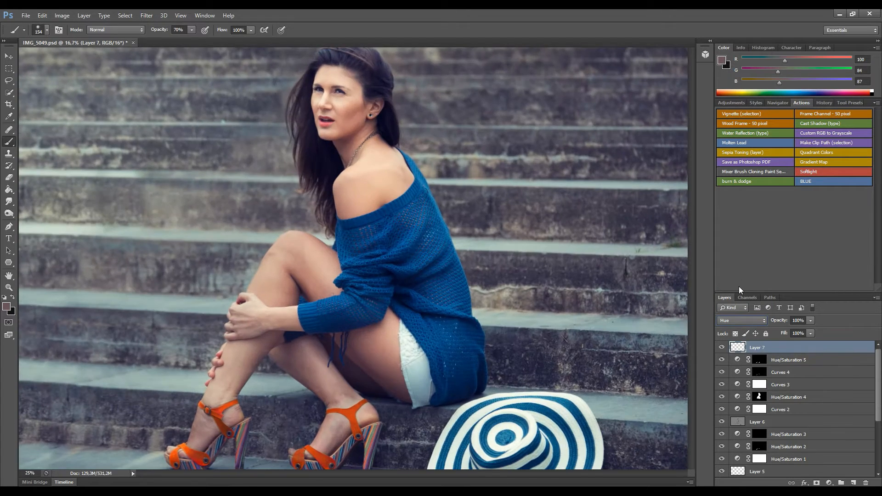
{"action": "key", "text": "ctrl+plus"}
{"action": "key", "text": "ctrl+plus"}
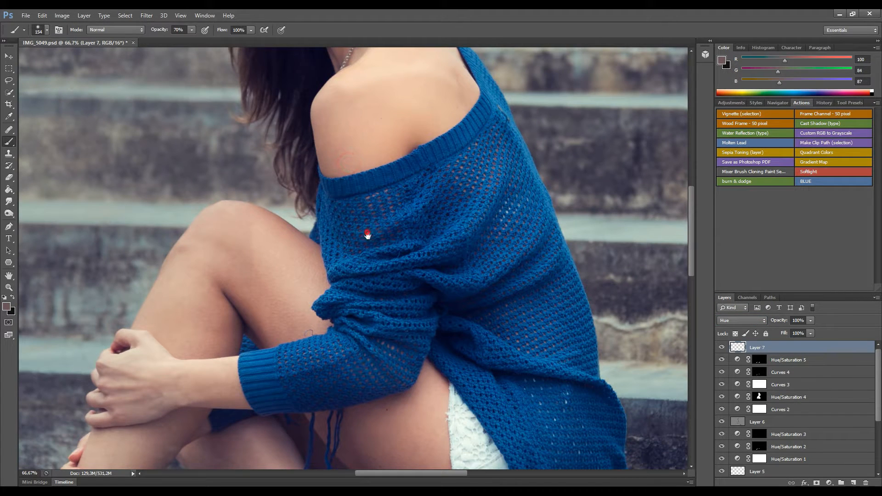
{"action": "scroll", "coordinate": [378, 334], "scroll_direction": "up", "scroll_amount": 10}
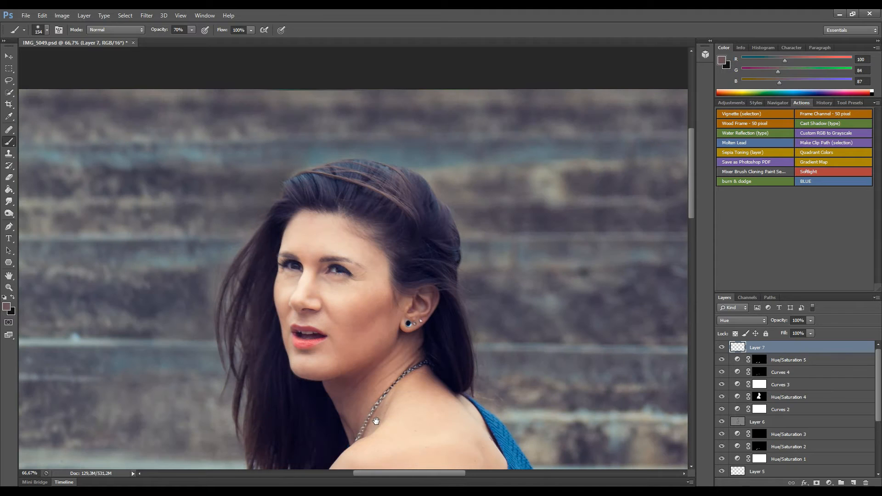
{"action": "left_click", "coordinate": [10, 307]}
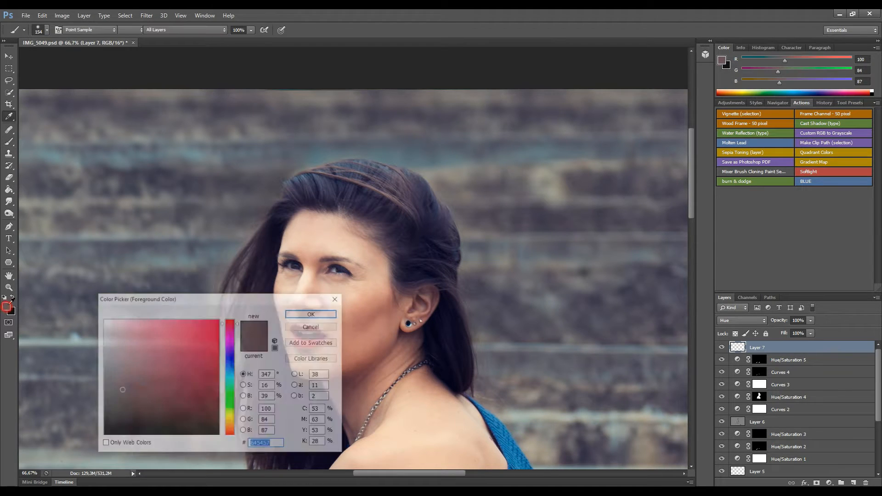
{"action": "mouse_move", "coordinate": [123, 391]}
{"action": "left_mouse_down"}
{"action": "mouse_move", "coordinate": [116, 376]}
{"action": "mouse_move", "coordinate": [126, 410]}
{"action": "left_mouse_up"}
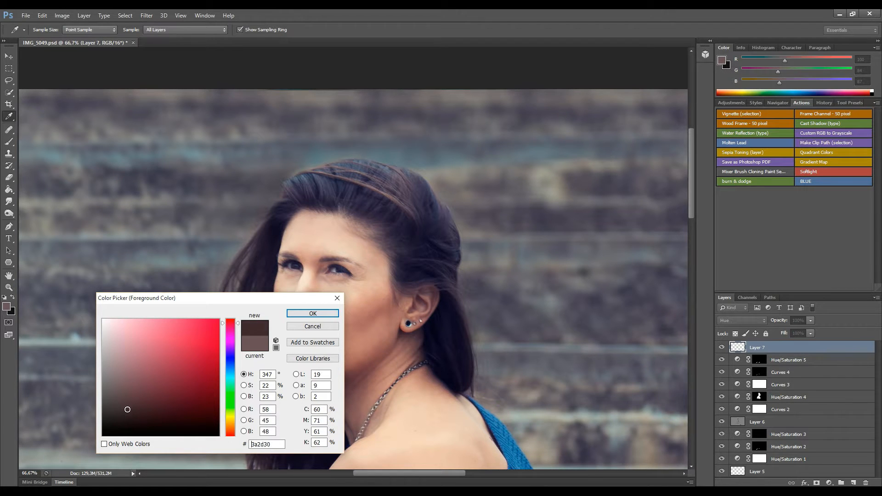
{"action": "left_click", "coordinate": [307, 315]}
{"action": "key", "text": "b"}
Paint brown over the hair at 29% brush opacity and lower Layer 7's opacity to 62%.
{"action": "left_click_drag", "start_coordinate": [343, 186], "coordinate": [373, 187]}
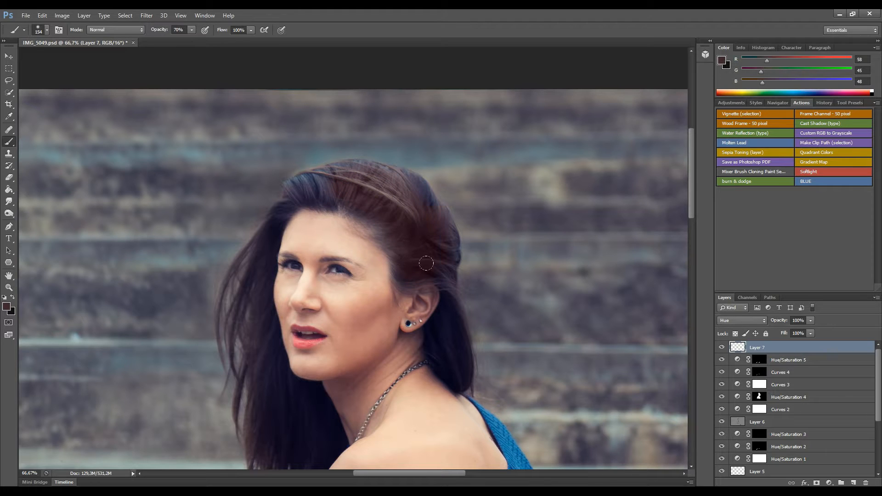
{"action": "left_click_drag", "start_coordinate": [191, 30], "coordinate": [171, 43]}
{"action": "mouse_move", "coordinate": [422, 227]}
{"action": "left_mouse_down"}
{"action": "mouse_move", "coordinate": [352, 170]}
{"action": "mouse_move", "coordinate": [333, 196]}
{"action": "left_mouse_up"}
{"action": "left_click_drag", "start_coordinate": [289, 199], "coordinate": [284, 189]}
{"action": "scroll", "coordinate": [273, 369], "scroll_direction": "down", "scroll_amount": 3}
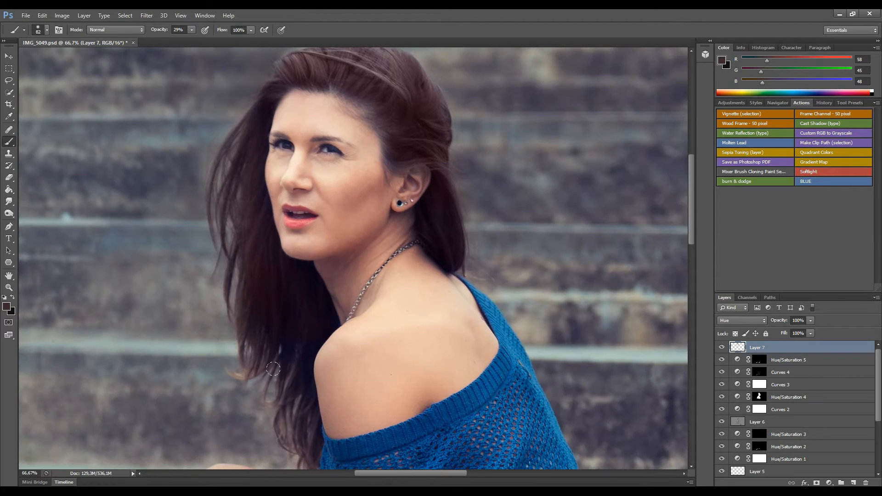
{"action": "left_click_drag", "start_coordinate": [312, 402], "coordinate": [318, 442]}
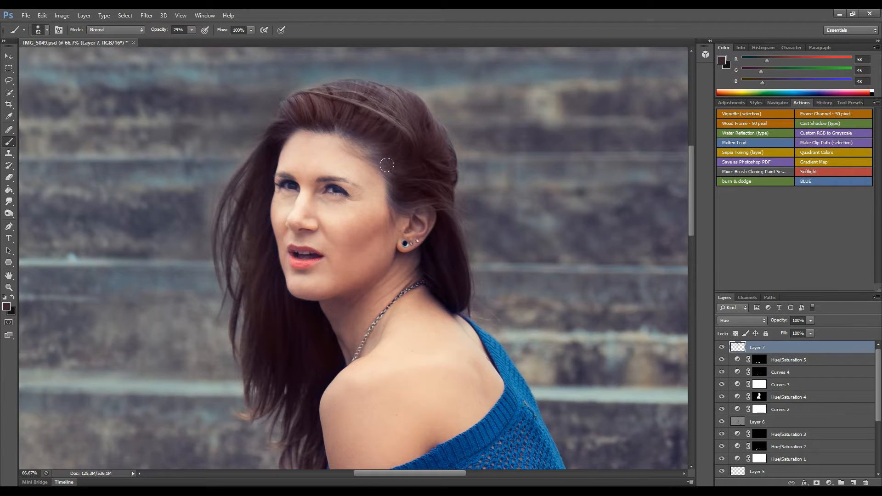
{"action": "key", "text": "e"}
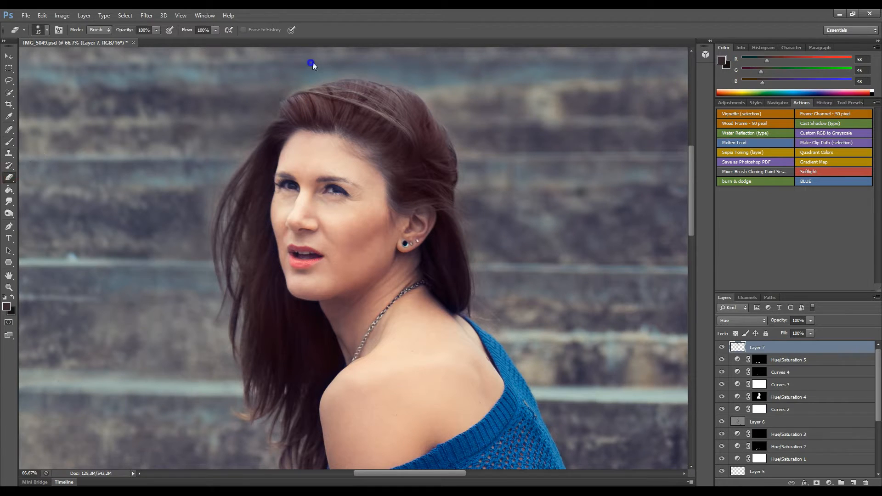
{"action": "left_click", "coordinate": [9, 142]}
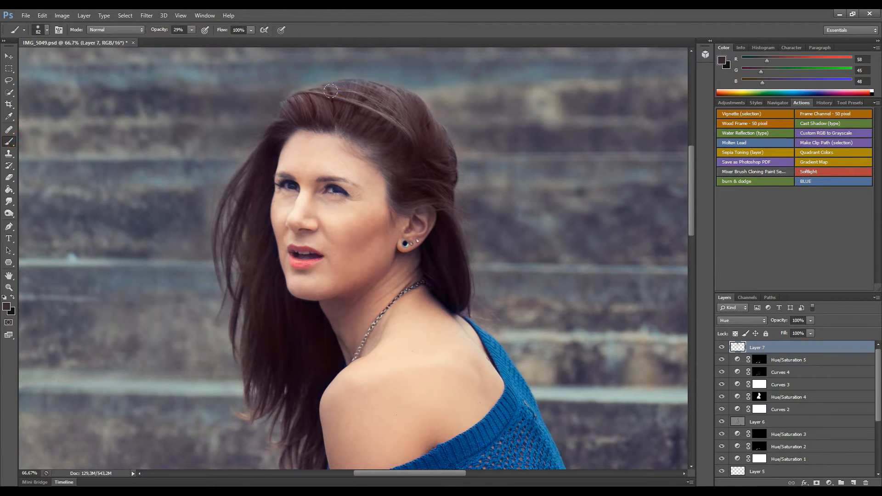
{"action": "key", "text": "ctrl+minus"}
{"action": "key", "text": "ctrl+minus"}
{"action": "key", "text": "ctrl+minus"}
{"action": "key", "text": "ctrl+minus"}
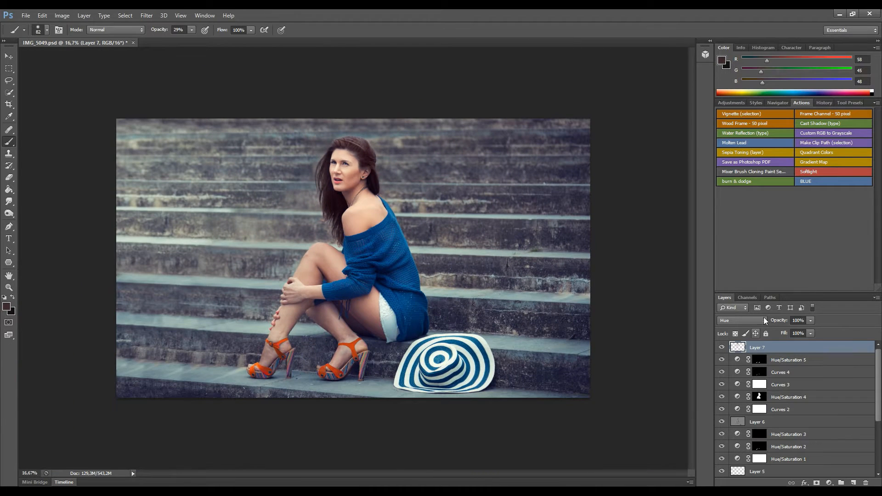
{"action": "left_click", "coordinate": [810, 320]}
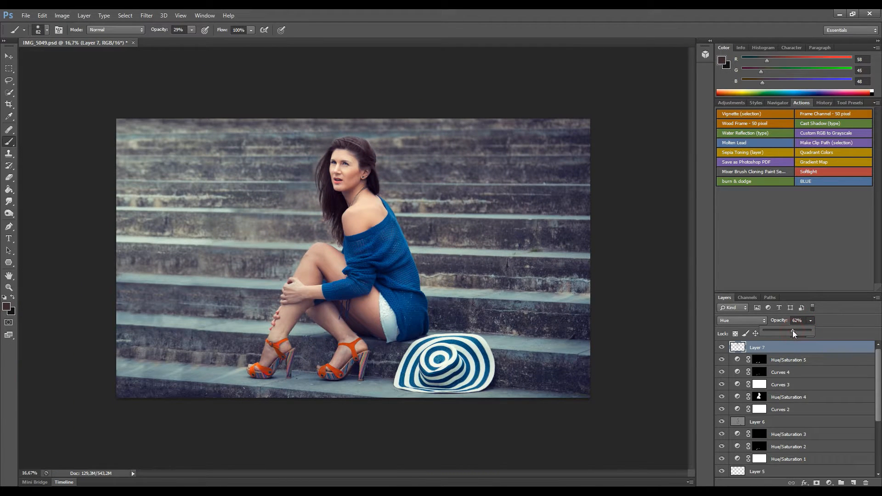
{"action": "left_click", "coordinate": [722, 348]}
{"action": "left_click", "coordinate": [722, 348]}
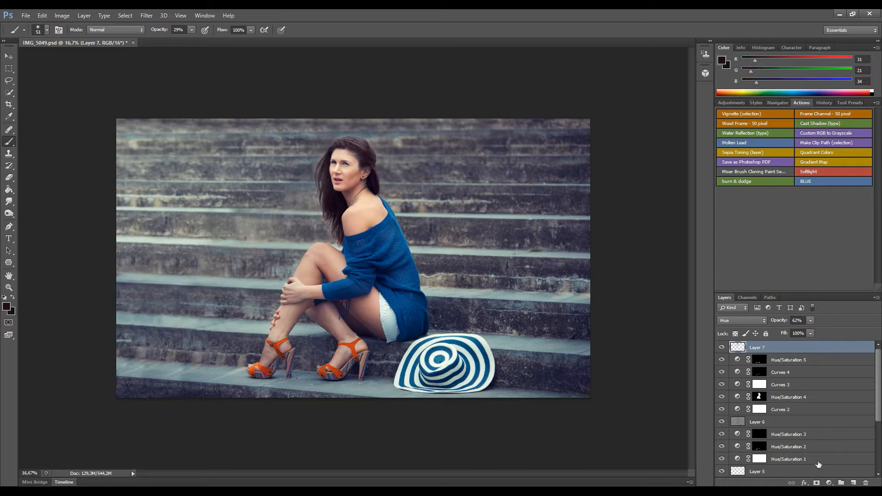
Add Layer 8 and choose the Round Fan bristle brush preset.
{"action": "left_click", "coordinate": [853, 482]}
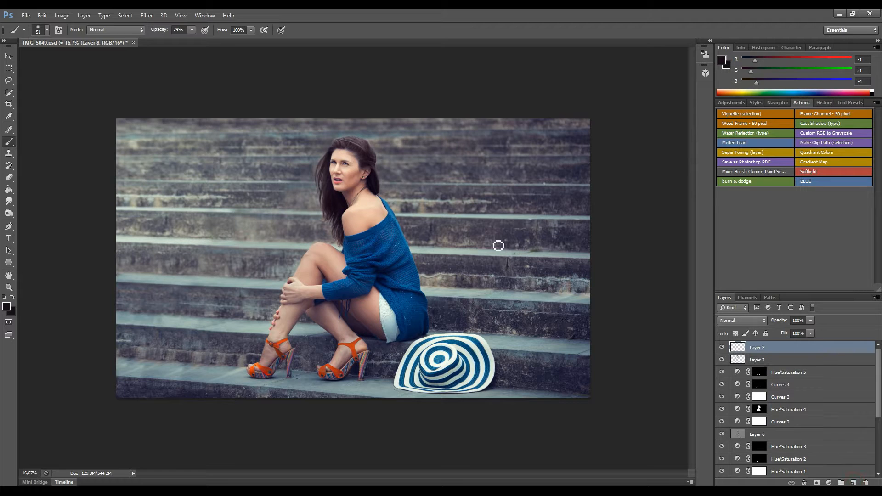
{"action": "left_click", "coordinate": [47, 30]}
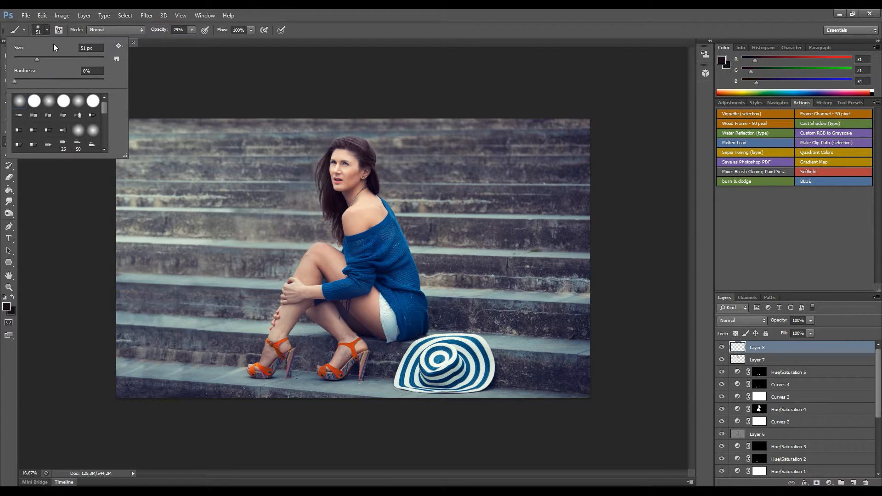
{"action": "left_click", "coordinate": [59, 30]}
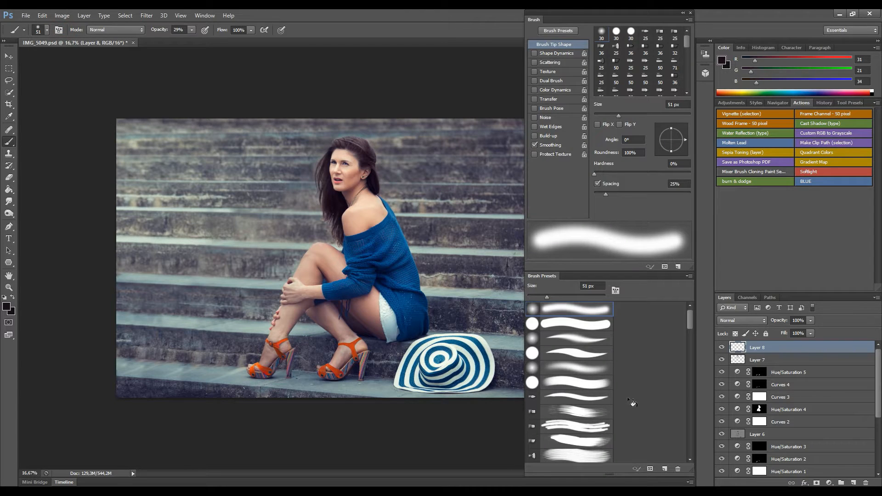
{"action": "left_click", "coordinate": [590, 412]}
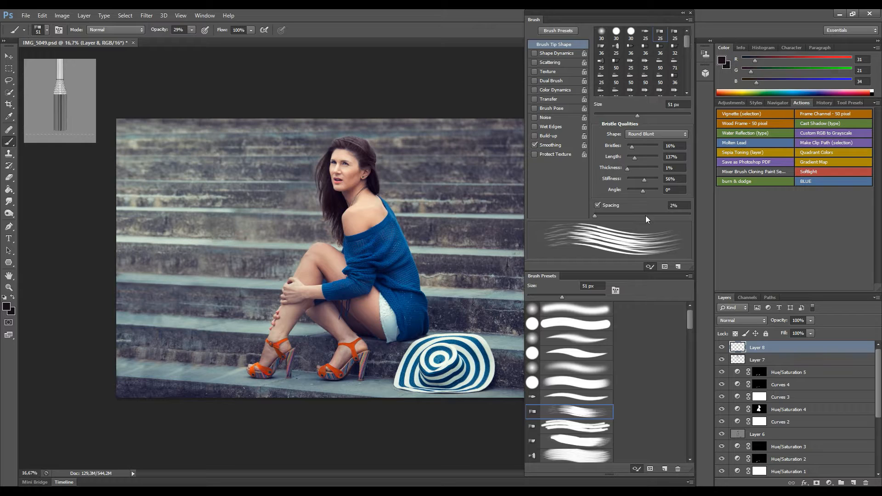
{"action": "left_click", "coordinate": [581, 457]}
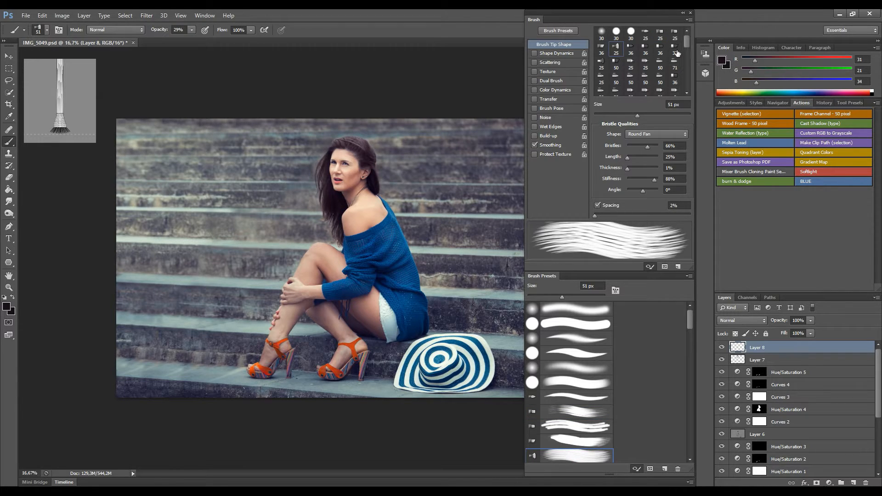
{"action": "left_click", "coordinate": [690, 13]}
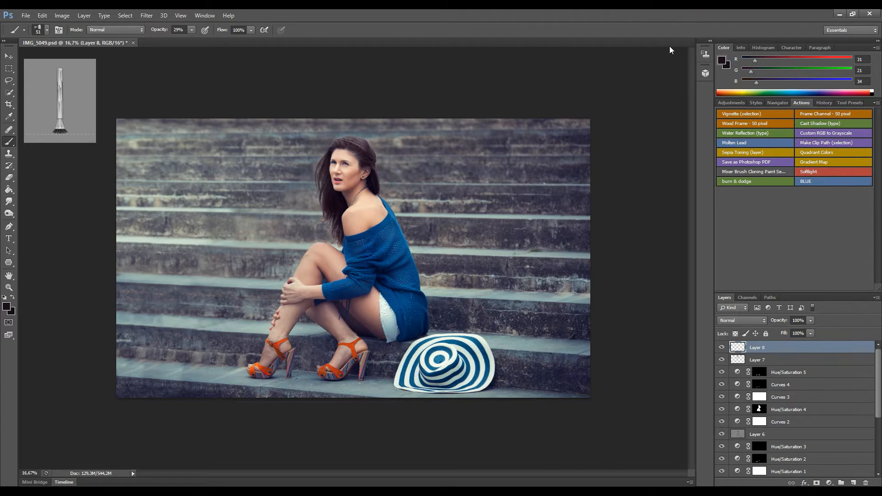
Sample dark hair colours and paint fine strands down the left edge of the hair.
{"action": "key", "text": "ctrl+plus"}
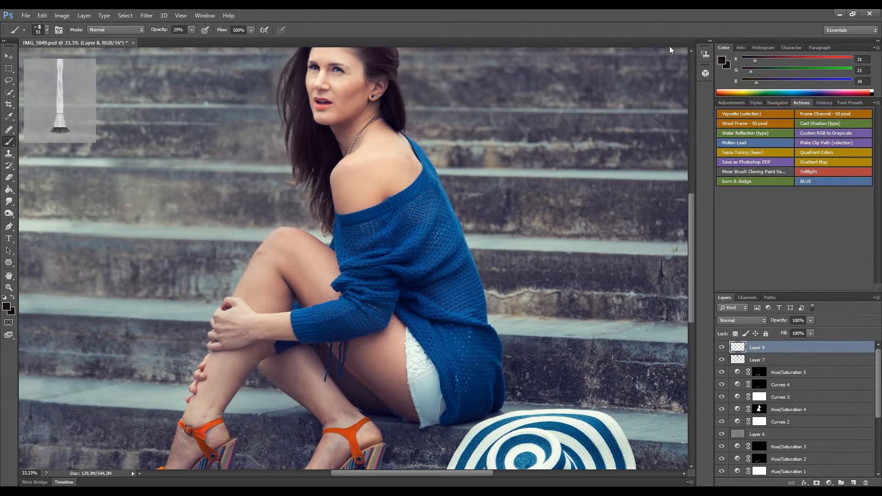
{"action": "key", "text": "ctrl+plus"}
{"action": "key", "text": "ctrl+plus"}
{"action": "left_click_drag", "start_coordinate": [330, 282], "coordinate": [337, 346]}
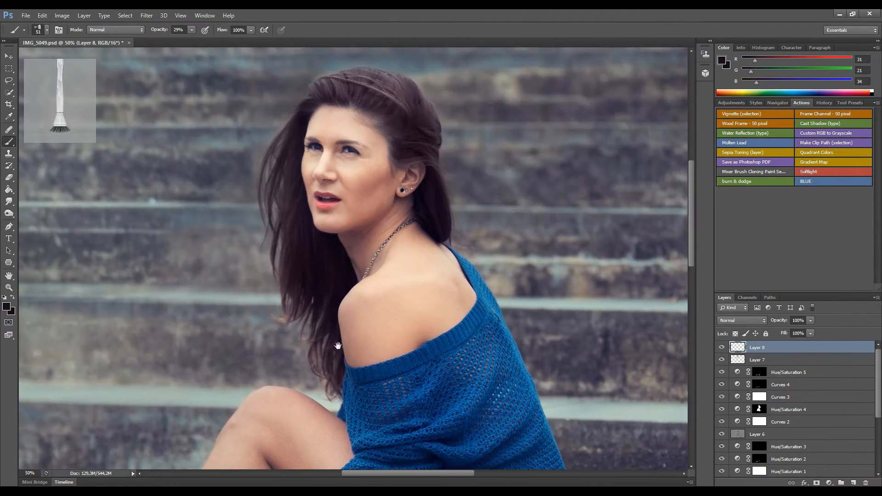
{"action": "left_click", "coordinate": [297, 229], "text": "alt"}
{"action": "mouse_move", "coordinate": [285, 143]}
{"action": "left_mouse_down"}
{"action": "mouse_move", "coordinate": [271, 166]}
{"action": "mouse_move", "coordinate": [270, 184]}
{"action": "mouse_move", "coordinate": [281, 152]}
{"action": "mouse_move", "coordinate": [278, 224]}
{"action": "left_mouse_up"}
{"action": "mouse_move", "coordinate": [285, 194]}
{"action": "left_mouse_down"}
{"action": "mouse_move", "coordinate": [282, 259]}
{"action": "mouse_move", "coordinate": [301, 266]}
{"action": "mouse_move", "coordinate": [295, 295]}
{"action": "mouse_move", "coordinate": [323, 312]}
{"action": "mouse_move", "coordinate": [324, 346]}
{"action": "left_mouse_up"}
{"action": "left_click", "coordinate": [327, 264], "text": "alt"}
{"action": "left_click", "coordinate": [295, 277], "text": "alt"}
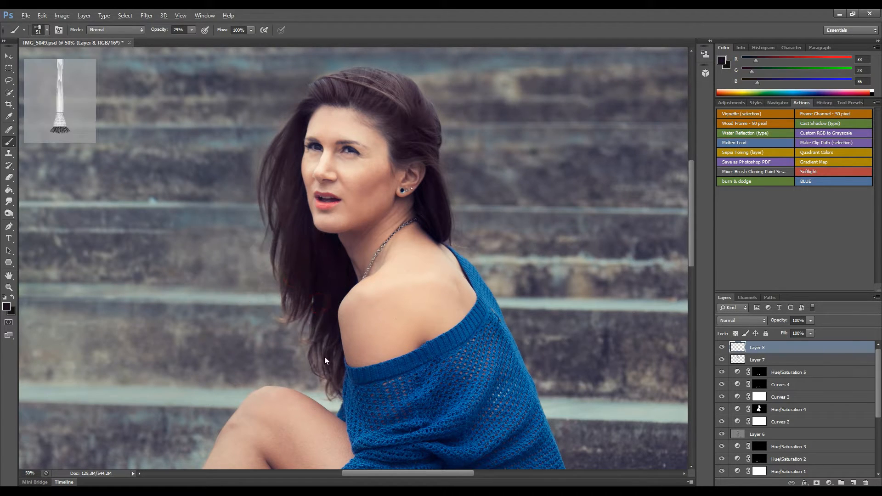
{"action": "left_click_drag", "start_coordinate": [315, 287], "coordinate": [305, 319]}
{"action": "mouse_move", "coordinate": [285, 138]}
{"action": "left_mouse_down"}
{"action": "mouse_move", "coordinate": [276, 186]}
{"action": "mouse_move", "coordinate": [286, 132]}
{"action": "mouse_move", "coordinate": [272, 165]}
{"action": "mouse_move", "coordinate": [272, 201]}
{"action": "mouse_move", "coordinate": [283, 160]}
{"action": "mouse_move", "coordinate": [281, 214]}
{"action": "mouse_move", "coordinate": [288, 154]}
{"action": "mouse_move", "coordinate": [276, 221]}
{"action": "mouse_move", "coordinate": [281, 141]}
{"action": "mouse_move", "coordinate": [280, 264]}
{"action": "left_mouse_up"}
{"action": "mouse_move", "coordinate": [311, 290]}
{"action": "left_mouse_down"}
{"action": "mouse_move", "coordinate": [321, 345]}
{"action": "mouse_move", "coordinate": [332, 348]}
{"action": "left_mouse_up"}
{"action": "left_click_drag", "start_coordinate": [318, 303], "coordinate": [332, 348]}
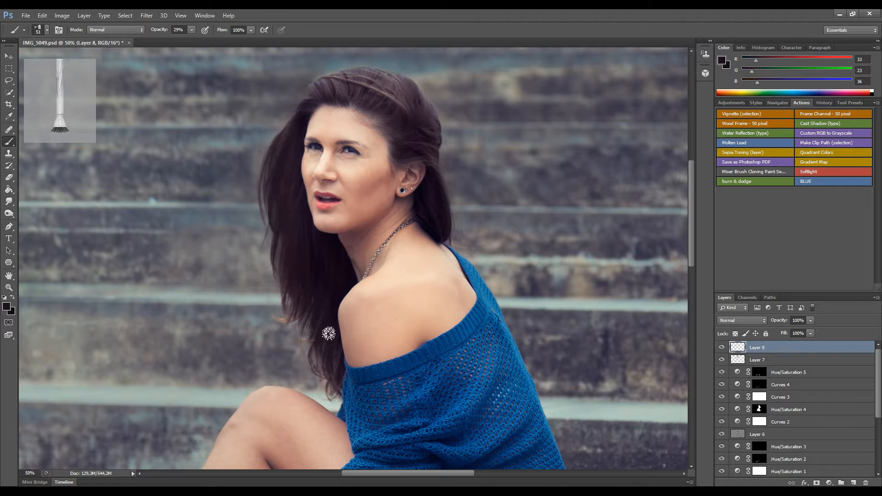
{"action": "left_click_drag", "start_coordinate": [325, 290], "coordinate": [334, 368]}
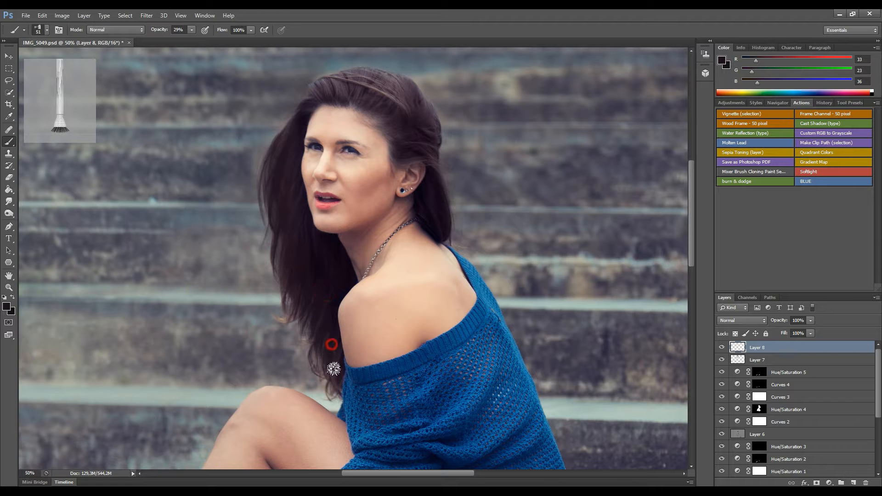
Apply a 4,8-pixel Gaussian Blur to the painted strands.
{"action": "left_click", "coordinate": [146, 16]}
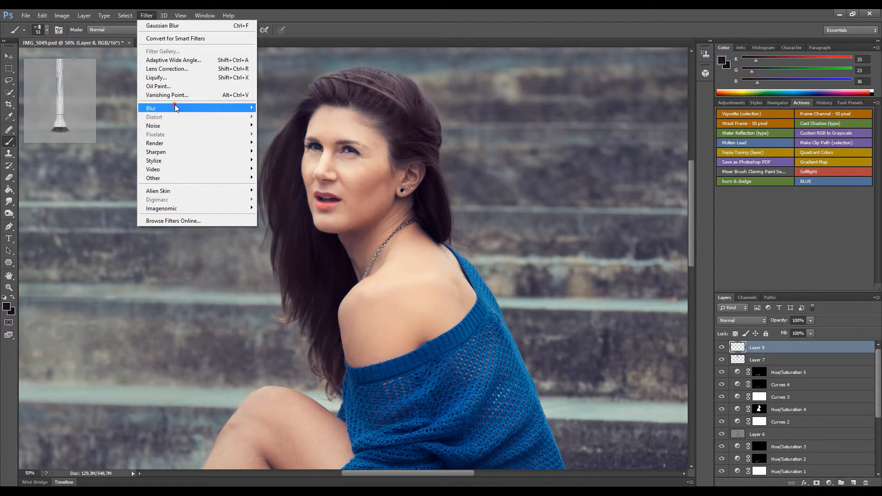
{"action": "mouse_move", "coordinate": [178, 107]}
{"action": "left_click", "coordinate": [111, 173]}
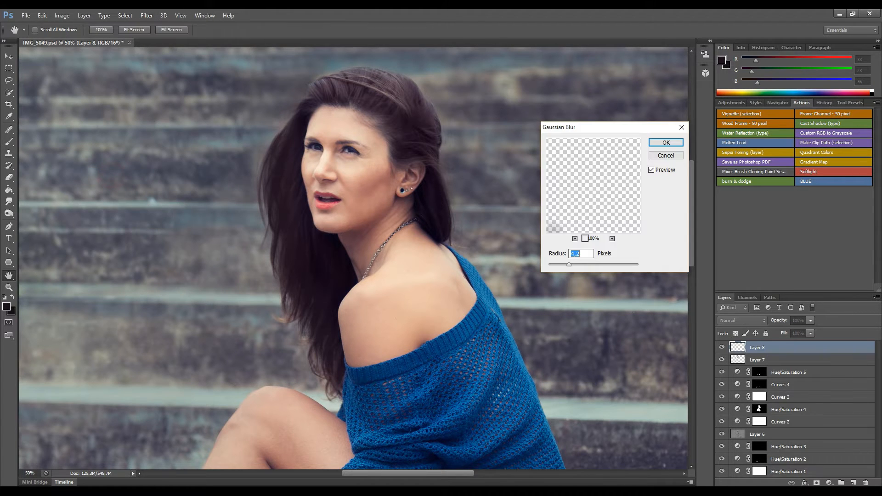
{"action": "left_click_drag", "start_coordinate": [571, 267], "coordinate": [574, 265]}
{"action": "left_click", "coordinate": [661, 143]}
{"action": "key", "text": "b"}
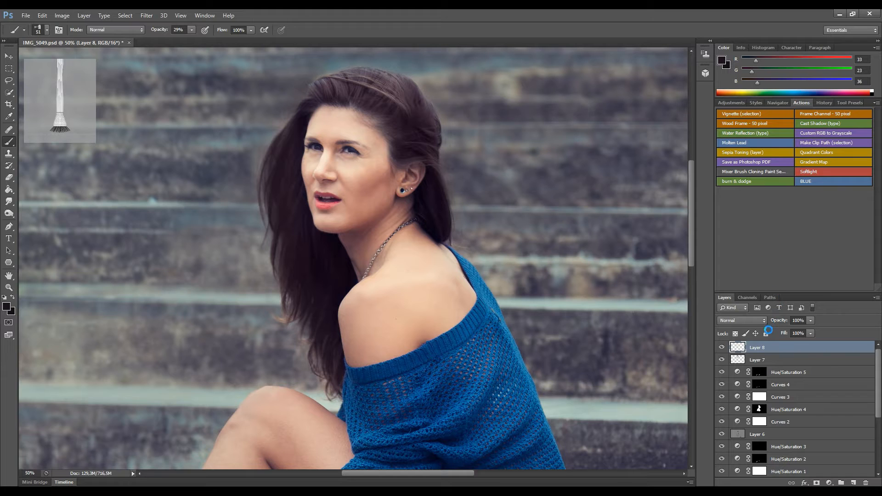
Set Layer 8 to 81% opacity and merge all visible layers into a new layer.
{"action": "left_click", "coordinate": [722, 350]}
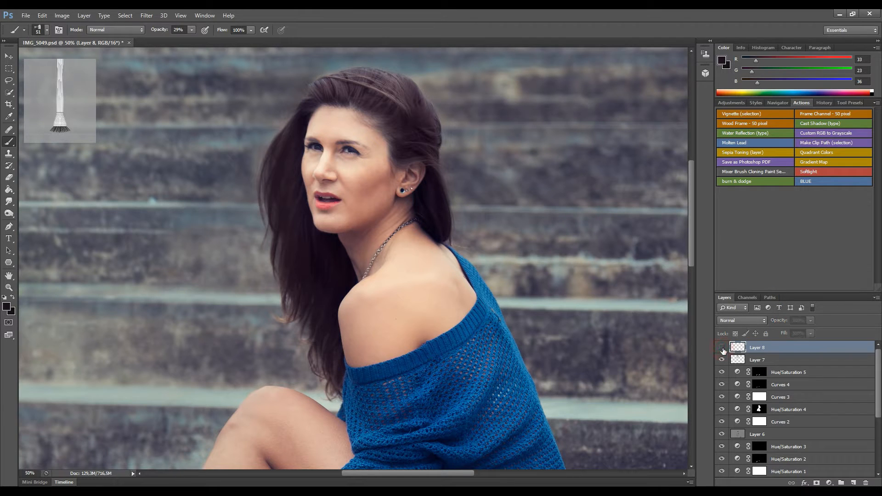
{"action": "left_click", "coordinate": [723, 351]}
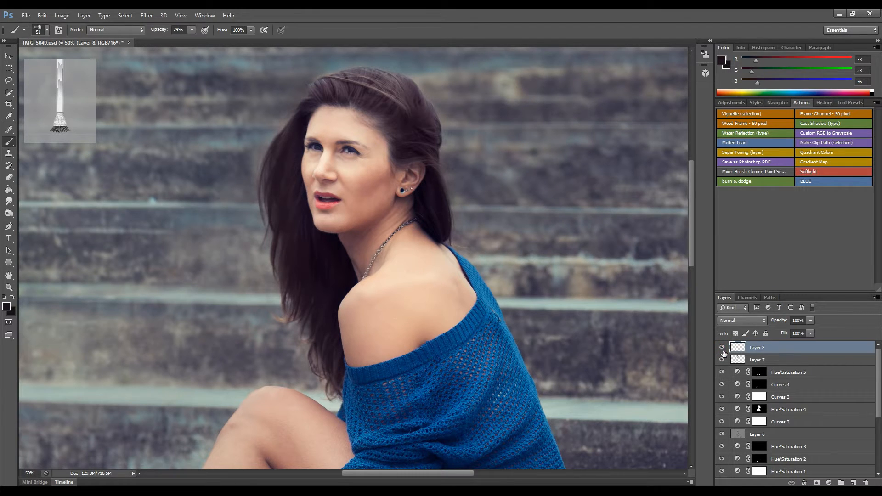
{"action": "left_click", "coordinate": [808, 321]}
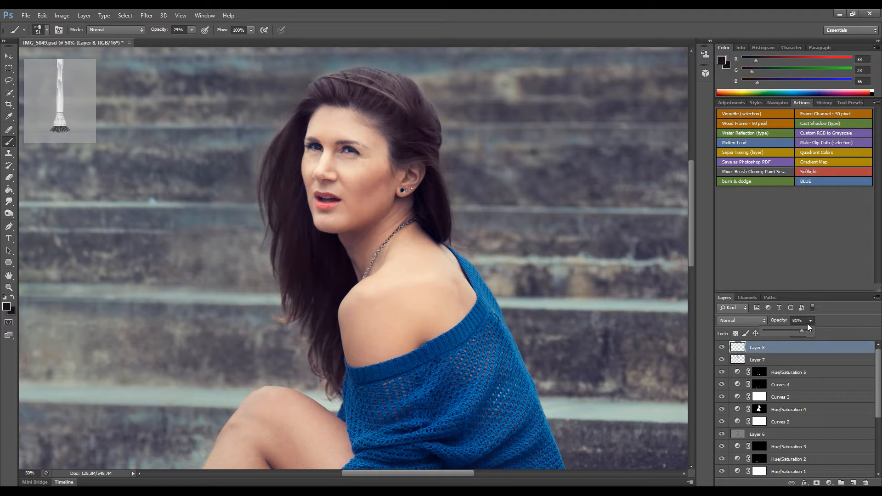
{"action": "left_click", "coordinate": [834, 313]}
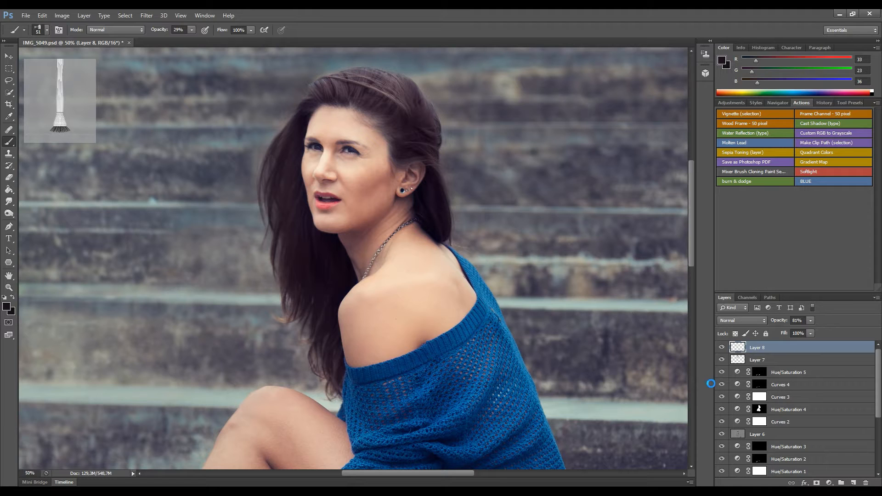
{"action": "key", "text": "ctrl+alt+shift+e"}
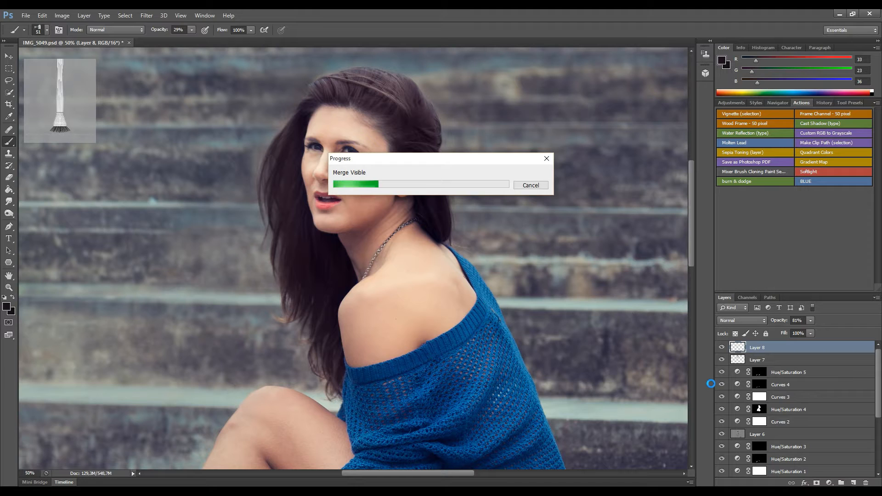
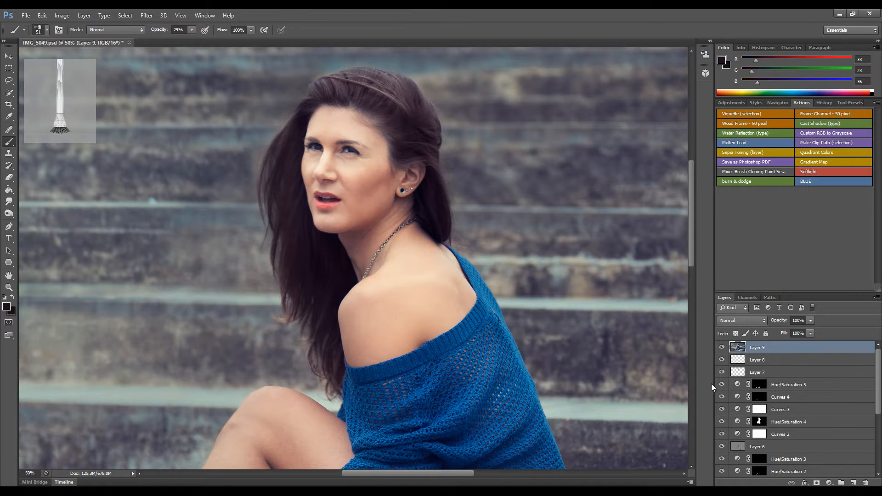
Zoom out to the full photo and swap the bristle brush for a soft round preset.
{"action": "key", "text": "ctrl+minus"}
{"action": "key", "text": "ctrl+minus"}
{"action": "key", "text": "ctrl+minus"}
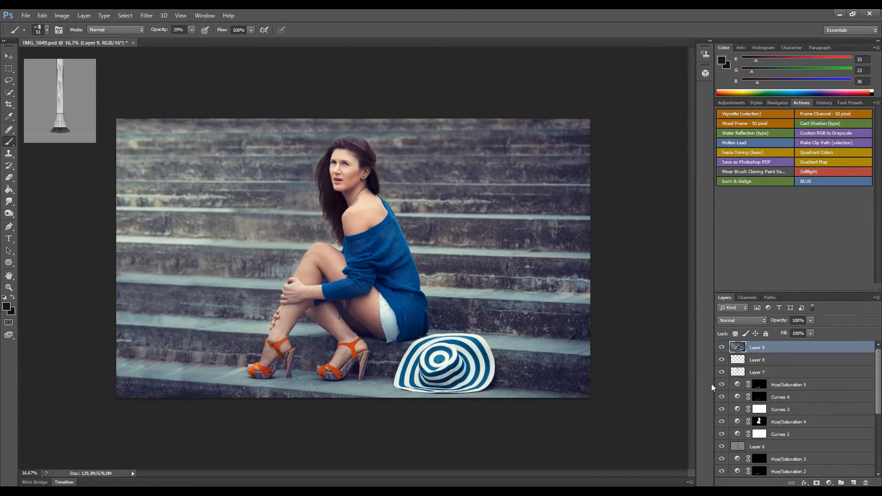
{"action": "left_click", "coordinate": [47, 30]}
{"action": "left_click", "coordinate": [19, 101]}
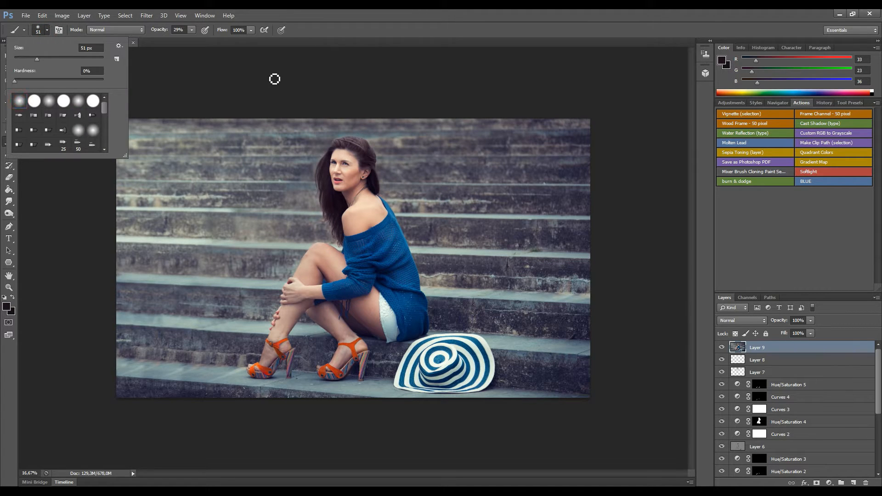
{"action": "left_click", "coordinate": [362, 26]}
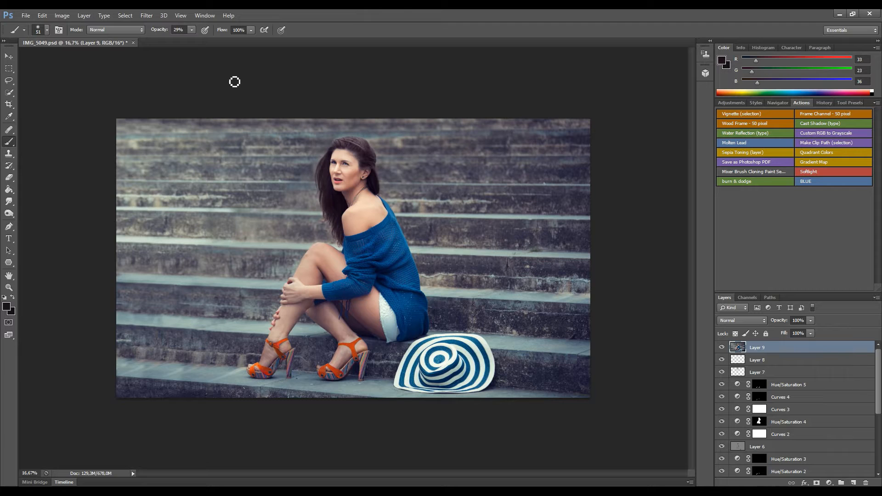
{"action": "left_click", "coordinate": [147, 15]}
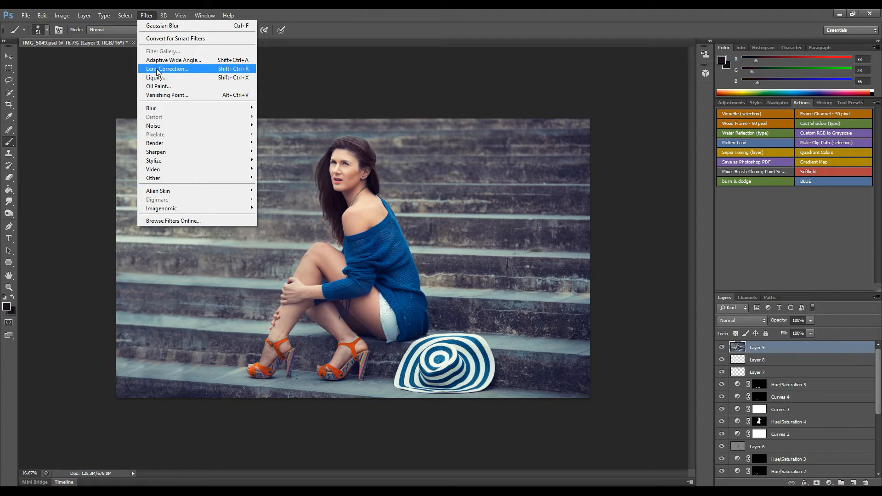
Liquify at 50% zoom, Forward Warping the hair's left edge inward, undoing one stroke before applying.
{"action": "left_click", "coordinate": [157, 78]}
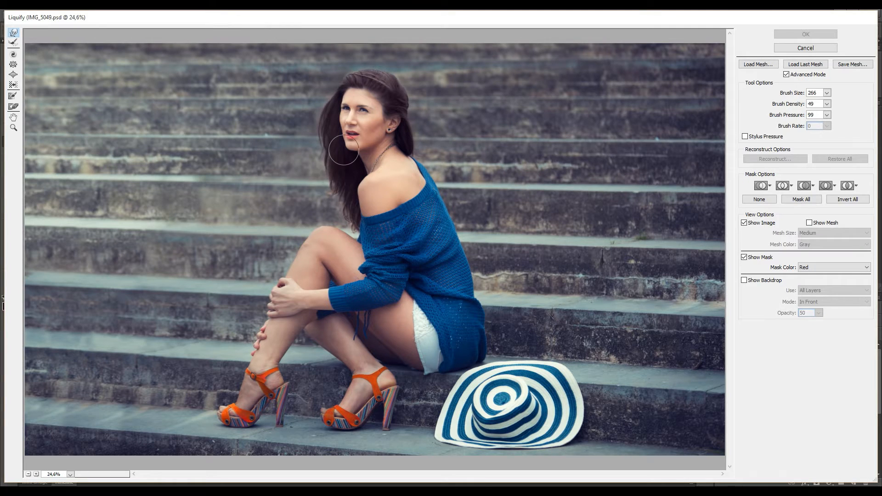
{"action": "key", "text": "ctrl+plus"}
{"action": "key", "text": "ctrl+plus"}
{"action": "key", "text": "ctrl+plus"}
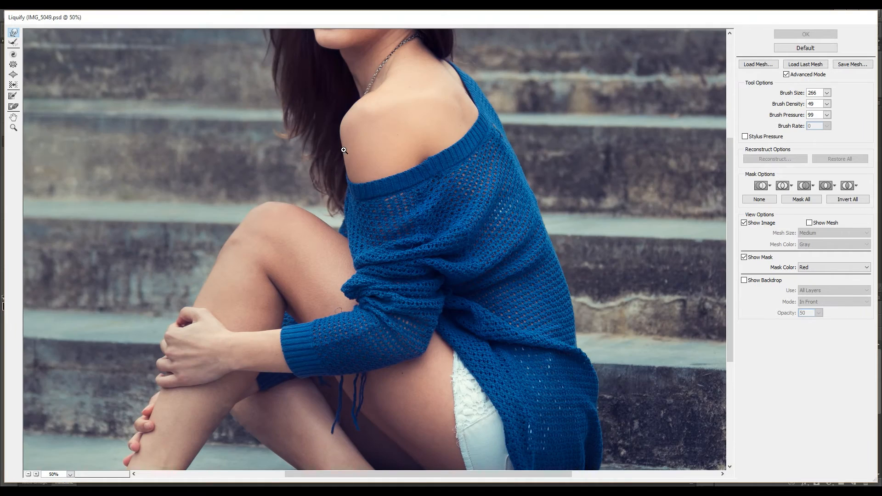
{"action": "left_click_drag", "start_coordinate": [285, 211], "coordinate": [349, 404]}
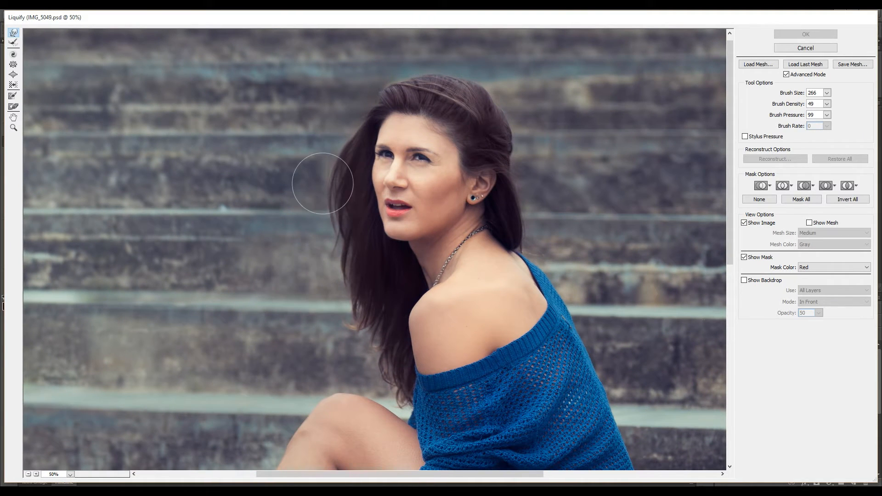
{"action": "left_click_drag", "start_coordinate": [342, 185], "coordinate": [365, 185]}
{"action": "mouse_move", "coordinate": [300, 180]}
{"action": "left_mouse_down"}
{"action": "mouse_move", "coordinate": [347, 191]}
{"action": "mouse_move", "coordinate": [316, 190]}
{"action": "mouse_move", "coordinate": [329, 203]}
{"action": "mouse_move", "coordinate": [325, 248]}
{"action": "mouse_move", "coordinate": [339, 177]}
{"action": "mouse_move", "coordinate": [312, 169]}
{"action": "left_mouse_up"}
{"action": "mouse_move", "coordinate": [368, 118]}
{"action": "left_mouse_down"}
{"action": "mouse_move", "coordinate": [350, 119]}
{"action": "mouse_move", "coordinate": [360, 109]}
{"action": "left_mouse_up"}
{"action": "mouse_move", "coordinate": [329, 264]}
{"action": "left_mouse_down"}
{"action": "mouse_move", "coordinate": [321, 259]}
{"action": "mouse_move", "coordinate": [357, 265]}
{"action": "left_mouse_up"}
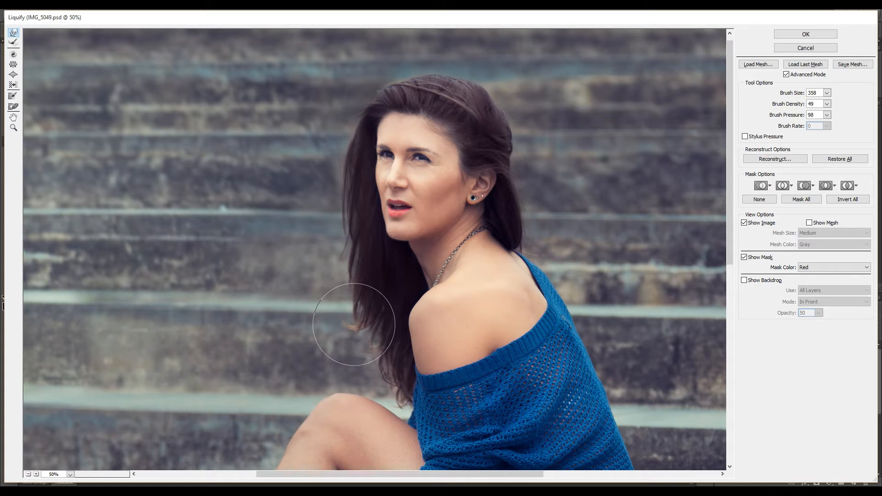
{"action": "right_click", "coordinate": [359, 305], "text": "alt"}
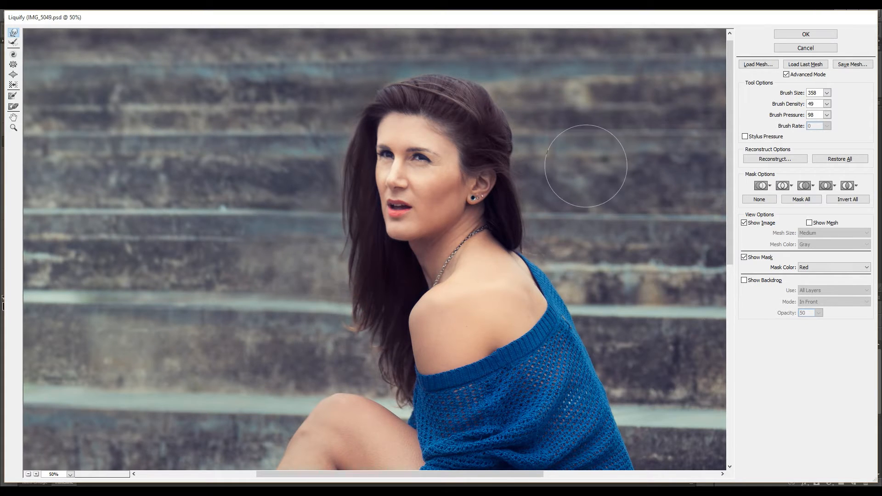
{"action": "key", "text": "ctrl+z"}
{"action": "left_click", "coordinate": [781, 34]}
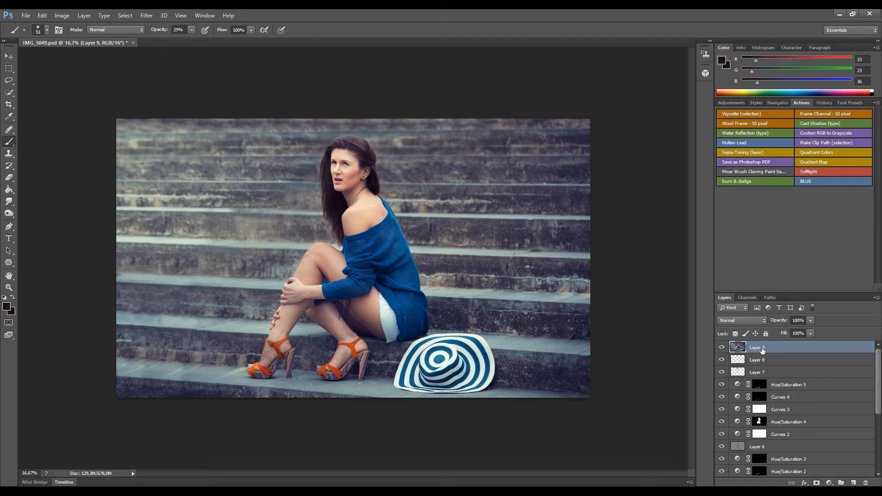
Give Layer 9 an inverted layer mask and set a 144 px brush at 72% opacity.
{"action": "left_click", "coordinate": [816, 483]}
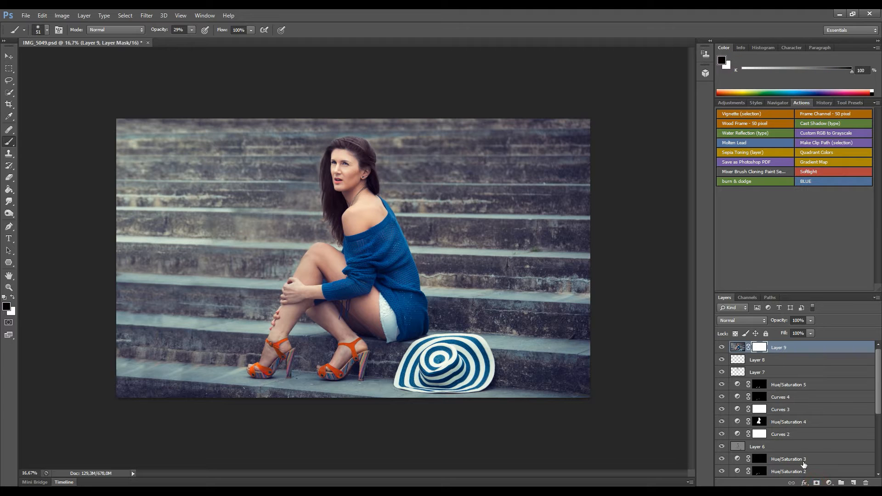
{"action": "key", "text": "ctrl+plus"}
{"action": "key", "text": "ctrl+plus"}
{"action": "key", "text": "ctrl+plus"}
{"action": "key", "text": "ctrl+plus"}
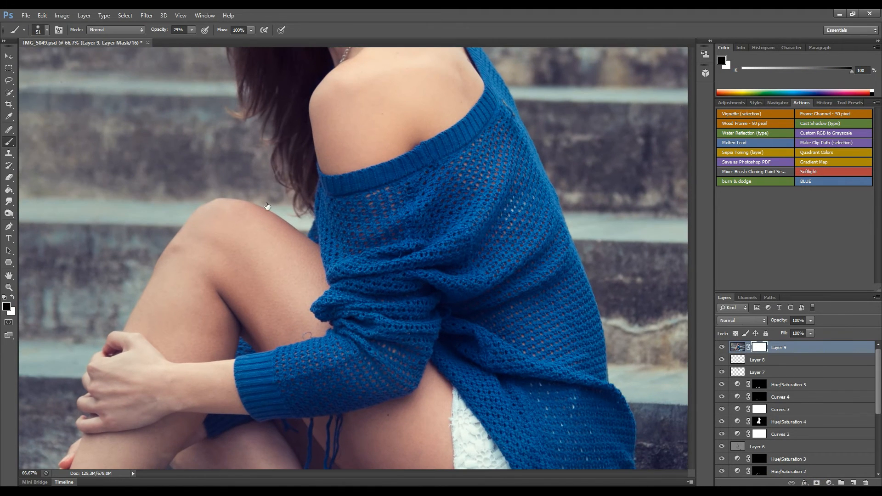
{"action": "left_click_drag", "start_coordinate": [302, 222], "coordinate": [318, 271]}
{"action": "left_click_drag", "start_coordinate": [315, 248], "coordinate": [318, 153]}
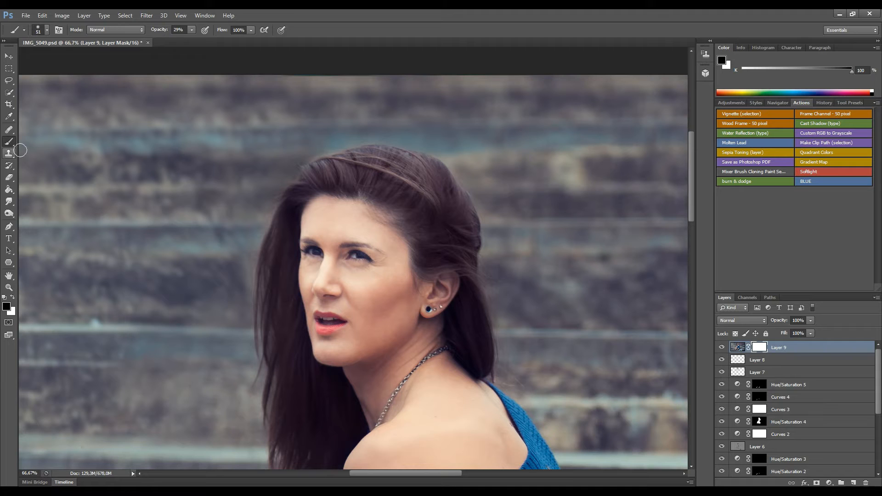
{"action": "key", "text": "ctrl+i"}
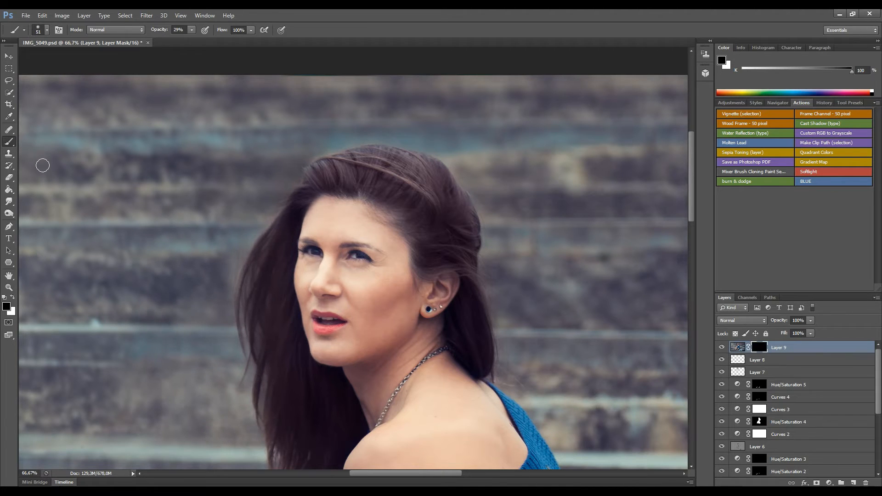
{"action": "left_click_drag", "start_coordinate": [271, 221], "coordinate": [296, 225]}
{"action": "left_click", "coordinate": [191, 30]}
{"action": "left_click_drag", "start_coordinate": [216, 46], "coordinate": [212, 45]}
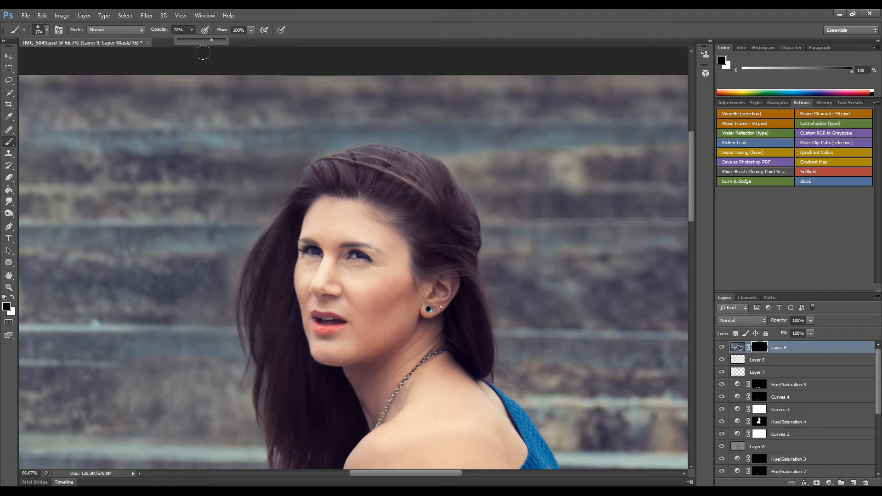
{"action": "left_click", "coordinate": [299, 177]}
Paint white on the mask along the hair's left edge and black at the top hairline.
{"action": "key", "text": "x"}
{"action": "left_click", "coordinate": [299, 172]}
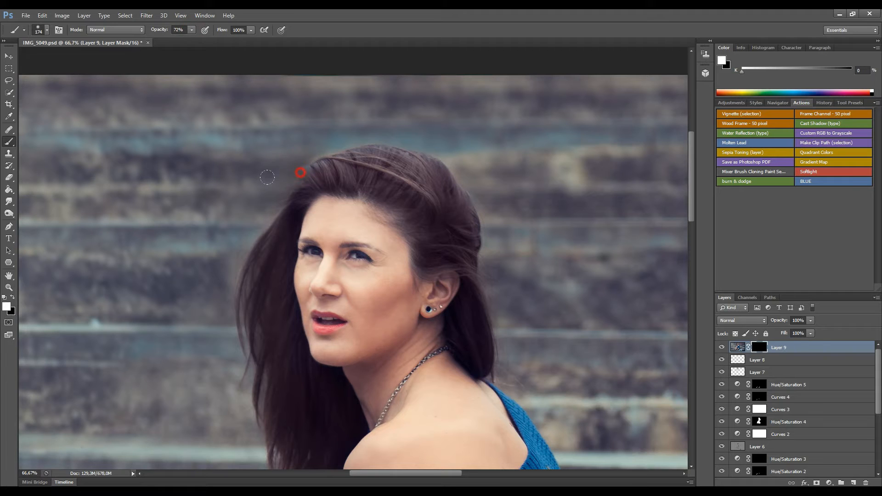
{"action": "key", "text": "x"}
{"action": "left_click_drag", "start_coordinate": [303, 201], "coordinate": [318, 215]}
{"action": "key", "text": "x"}
{"action": "left_click", "coordinate": [271, 216]}
{"action": "mouse_move", "coordinate": [265, 218]}
{"action": "left_mouse_down"}
{"action": "mouse_move", "coordinate": [235, 272]}
{"action": "mouse_move", "coordinate": [232, 352]}
{"action": "left_mouse_up"}
{"action": "mouse_move", "coordinate": [246, 257]}
{"action": "left_mouse_down"}
{"action": "mouse_move", "coordinate": [226, 313]}
{"action": "mouse_move", "coordinate": [228, 343]}
{"action": "left_mouse_up"}
{"action": "mouse_move", "coordinate": [249, 224]}
{"action": "left_mouse_down"}
{"action": "mouse_move", "coordinate": [231, 219]}
{"action": "mouse_move", "coordinate": [231, 394]}
{"action": "mouse_move", "coordinate": [241, 436]}
{"action": "left_mouse_up"}
{"action": "key", "text": "space"}
{"action": "left_click_drag", "start_coordinate": [249, 376], "coordinate": [225, 170]}
{"action": "mouse_move", "coordinate": [241, 327]}
{"action": "left_mouse_down"}
{"action": "mouse_move", "coordinate": [234, 232]}
{"action": "mouse_move", "coordinate": [250, 313]}
{"action": "left_mouse_up"}
{"action": "key", "text": "space"}
{"action": "left_click_drag", "start_coordinate": [240, 223], "coordinate": [246, 249]}
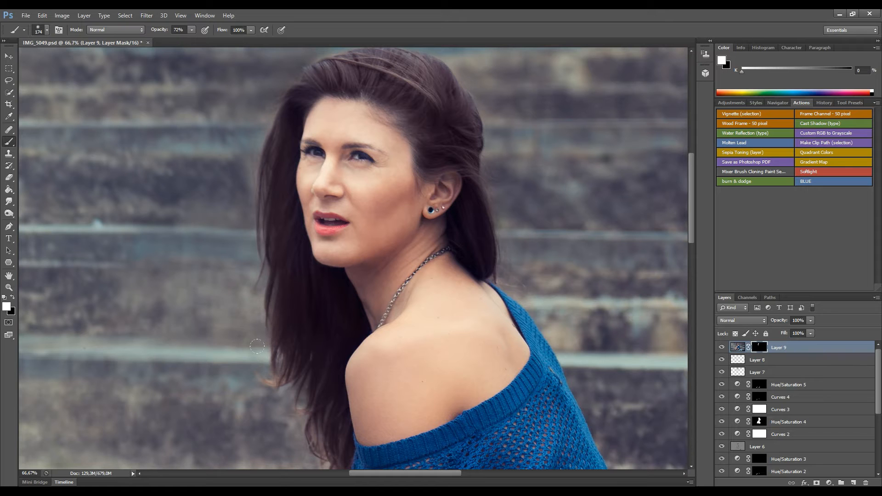
Mask out the cleanup at the forehead hairline in black, then add empty Layer 10.
{"action": "key", "text": "space"}
{"action": "left_click_drag", "start_coordinate": [259, 152], "coordinate": [244, 230]}
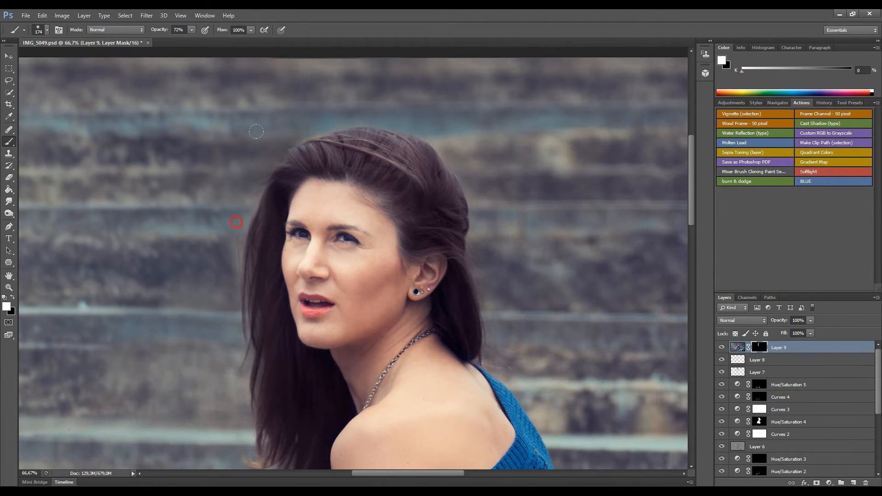
{"action": "key", "text": "x"}
{"action": "left_click", "coordinate": [308, 203]}
{"action": "left_click_drag", "start_coordinate": [305, 203], "coordinate": [313, 190]}
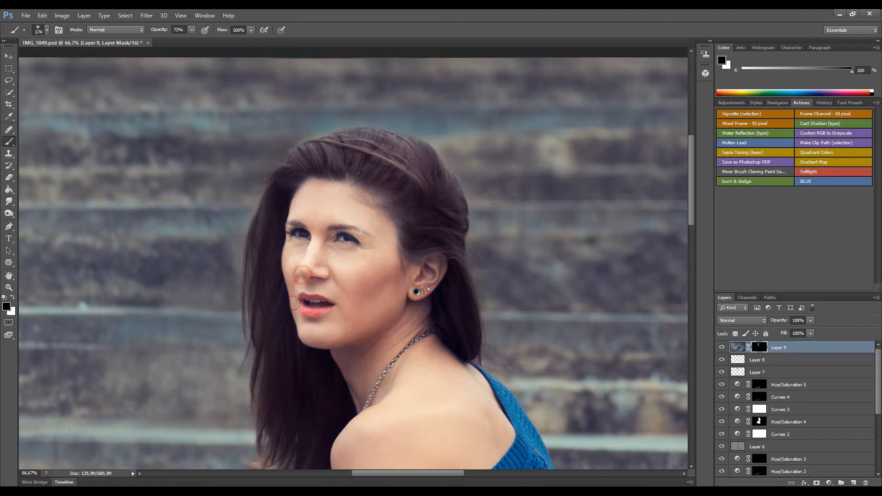
{"action": "left_click", "coordinate": [319, 197]}
{"action": "key", "text": "space"}
{"action": "mouse_move", "coordinate": [332, 254]}
{"action": "left_mouse_down"}
{"action": "mouse_move", "coordinate": [361, 242]}
{"action": "mouse_move", "coordinate": [422, 239]}
{"action": "left_mouse_up"}
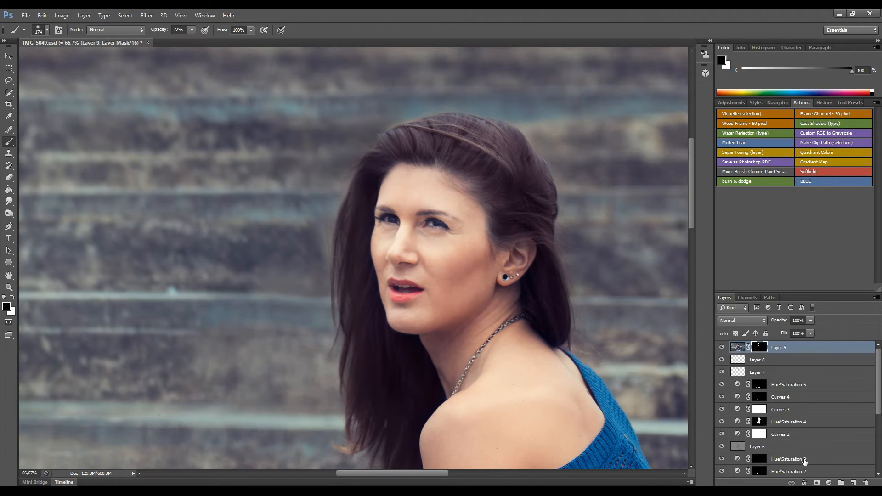
{"action": "left_click", "coordinate": [853, 483]}
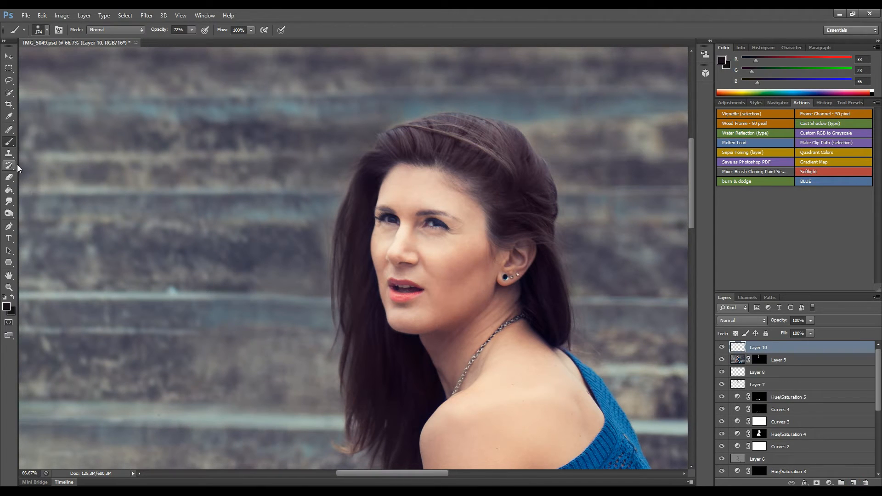
Set up the Clone Stamp at 151 px and 69% opacity over the light streak.
{"action": "left_click", "coordinate": [8, 153]}
{"action": "right_click", "coordinate": [180, 204], "text": "alt"}
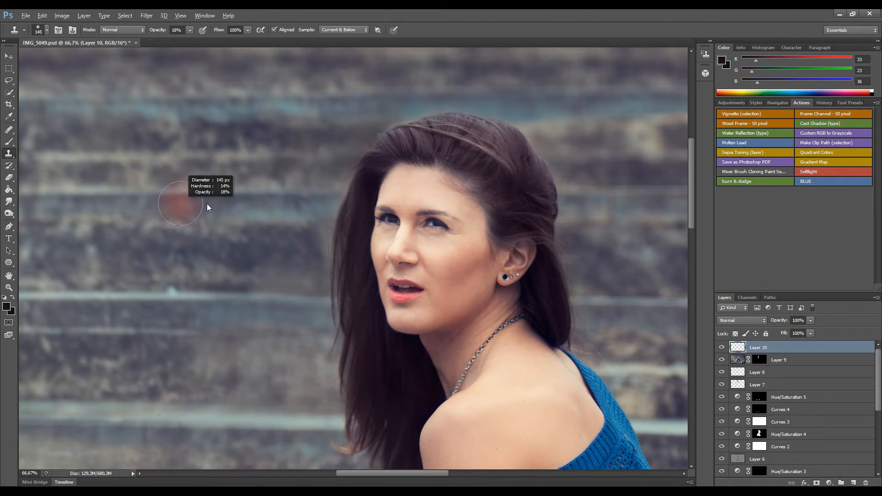
{"action": "left_click_drag", "start_coordinate": [207, 205], "coordinate": [209, 205]}
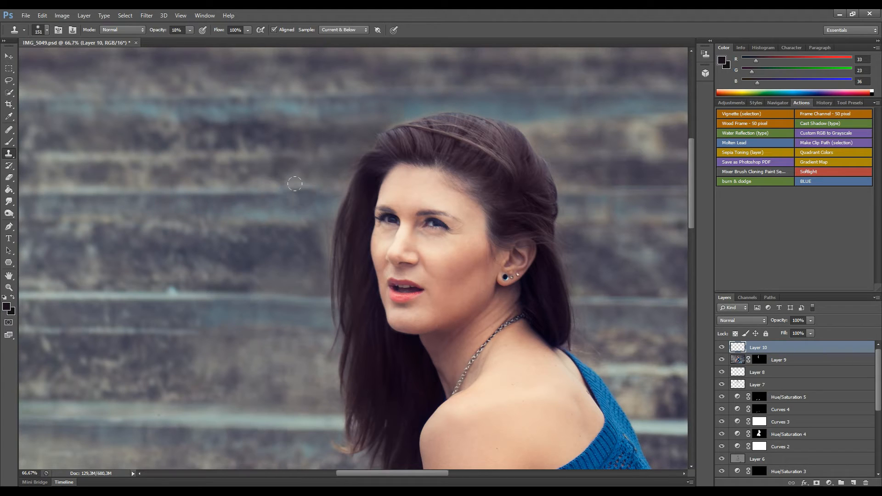
{"action": "left_click", "coordinate": [312, 201]}
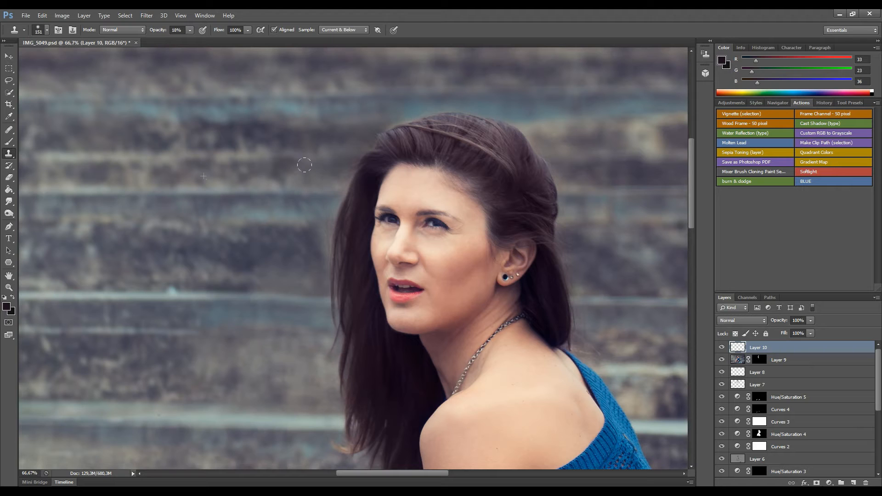
{"action": "left_click", "coordinate": [189, 29]}
{"action": "left_click", "coordinate": [207, 190]}
Clone stair texture over the streak, pale bump and reddish spot, then zoom out.
{"action": "left_click", "coordinate": [302, 179]}
{"action": "mouse_move", "coordinate": [303, 166]}
{"action": "left_mouse_down"}
{"action": "mouse_move", "coordinate": [263, 184]}
{"action": "mouse_move", "coordinate": [244, 224]}
{"action": "mouse_move", "coordinate": [285, 215]}
{"action": "mouse_move", "coordinate": [283, 235]}
{"action": "mouse_move", "coordinate": [247, 240]}
{"action": "mouse_move", "coordinate": [248, 290]}
{"action": "mouse_move", "coordinate": [278, 287]}
{"action": "mouse_move", "coordinate": [292, 299]}
{"action": "mouse_move", "coordinate": [291, 330]}
{"action": "mouse_move", "coordinate": [278, 325]}
{"action": "mouse_move", "coordinate": [277, 348]}
{"action": "mouse_move", "coordinate": [251, 337]}
{"action": "mouse_move", "coordinate": [225, 345]}
{"action": "mouse_move", "coordinate": [221, 378]}
{"action": "mouse_move", "coordinate": [240, 403]}
{"action": "mouse_move", "coordinate": [212, 390]}
{"action": "mouse_move", "coordinate": [286, 410]}
{"action": "mouse_move", "coordinate": [305, 404]}
{"action": "mouse_move", "coordinate": [281, 385]}
{"action": "mouse_move", "coordinate": [297, 357]}
{"action": "left_mouse_up"}
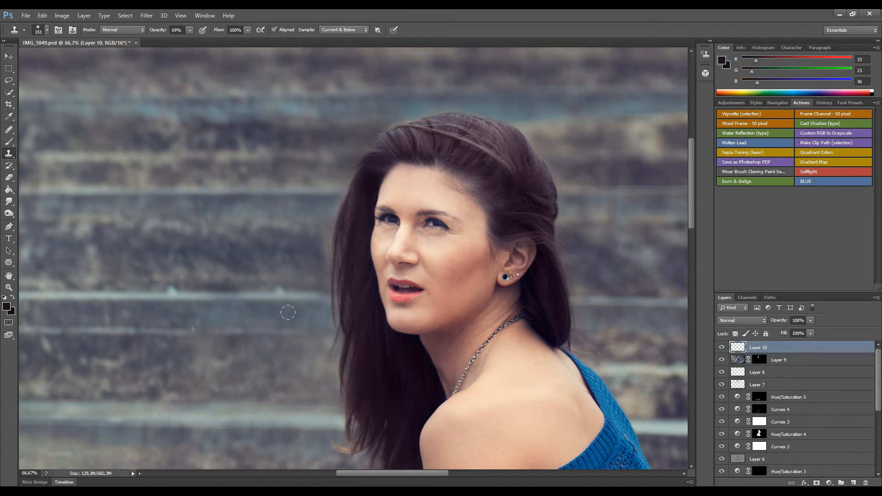
{"action": "left_click_drag", "start_coordinate": [301, 166], "coordinate": [326, 122]}
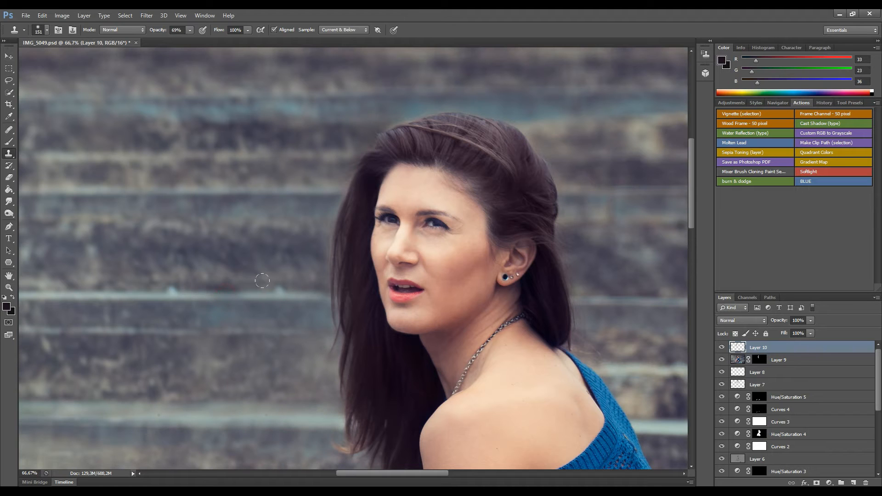
{"action": "left_click", "coordinate": [280, 292]}
{"action": "left_click", "coordinate": [276, 292]}
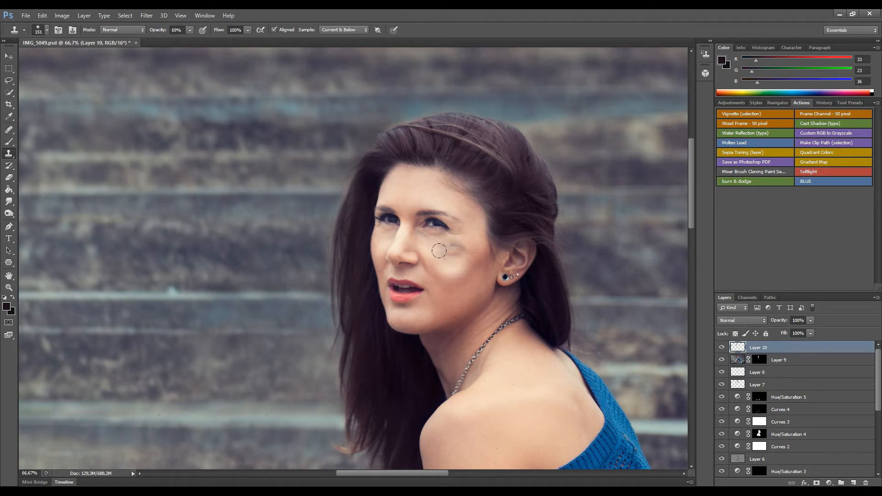
{"action": "key", "text": "ctrl+minus"}
{"action": "key", "text": "ctrl+minus"}
{"action": "key", "text": "ctrl+minus"}
{"action": "key", "text": "ctrl+minus"}
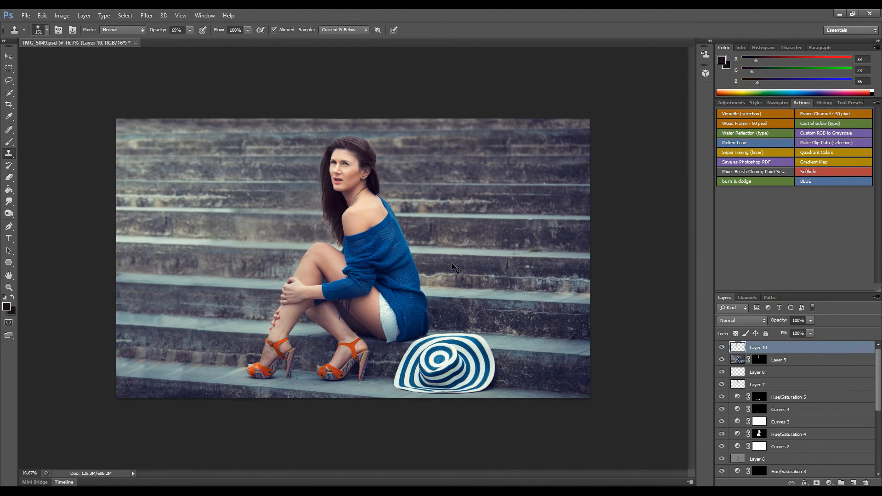
Toggle Layers 10, 9 and 8 to compare, then stamp all visible layers into Layer 11.
{"action": "left_click", "coordinate": [722, 347]}
{"action": "left_click", "coordinate": [722, 361]}
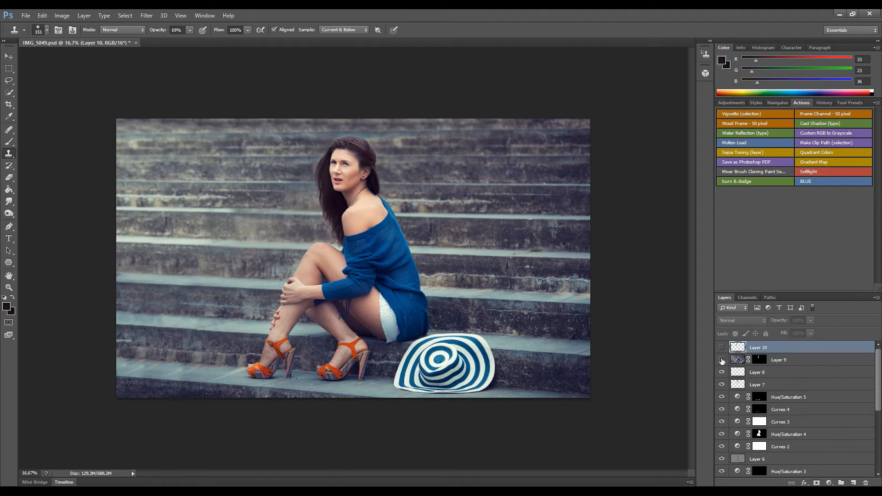
{"action": "left_click", "coordinate": [722, 373]}
{"action": "left_click_drag", "start_coordinate": [722, 372], "coordinate": [721, 349]}
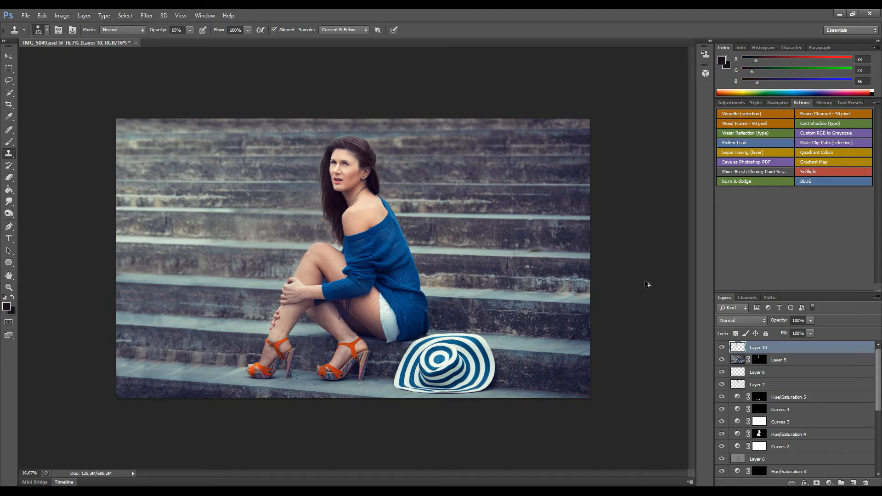
{"action": "key", "text": "ctrl+shift+alt+e"}
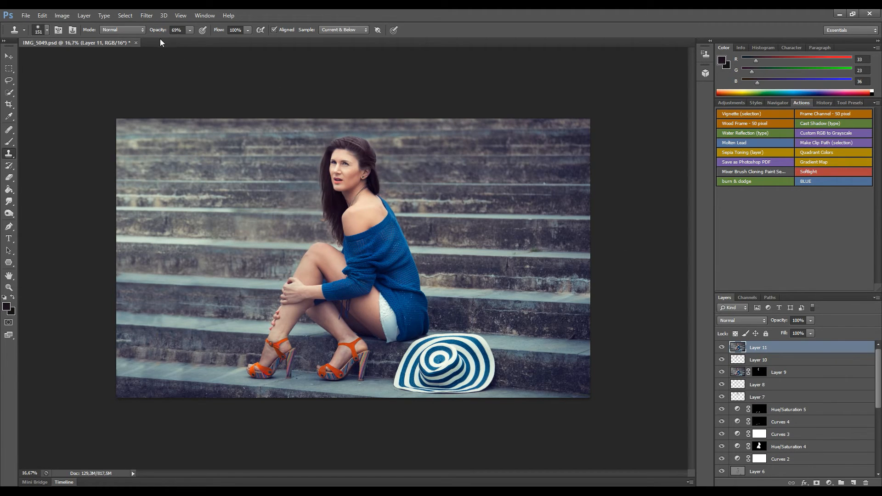
Start an Iris Blur, stretching the focus ellipse along the woman and raising blur to 21 px.
{"action": "left_click", "coordinate": [147, 17]}
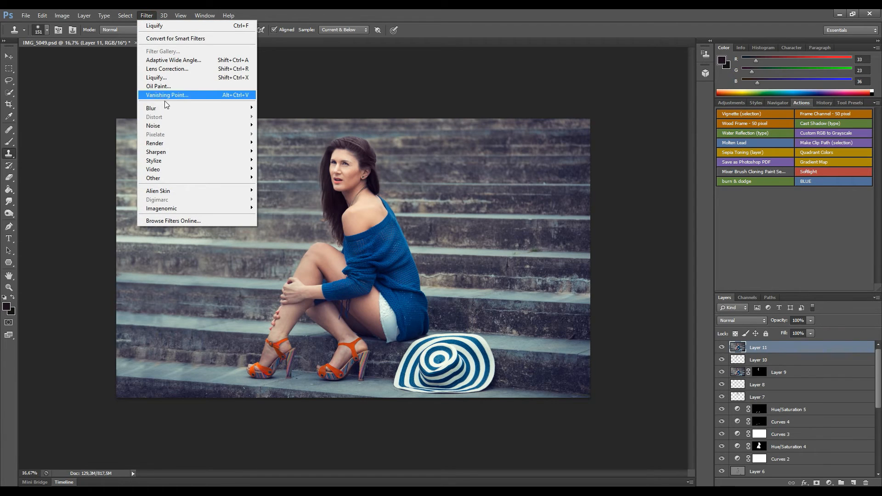
{"action": "mouse_move", "coordinate": [152, 108]}
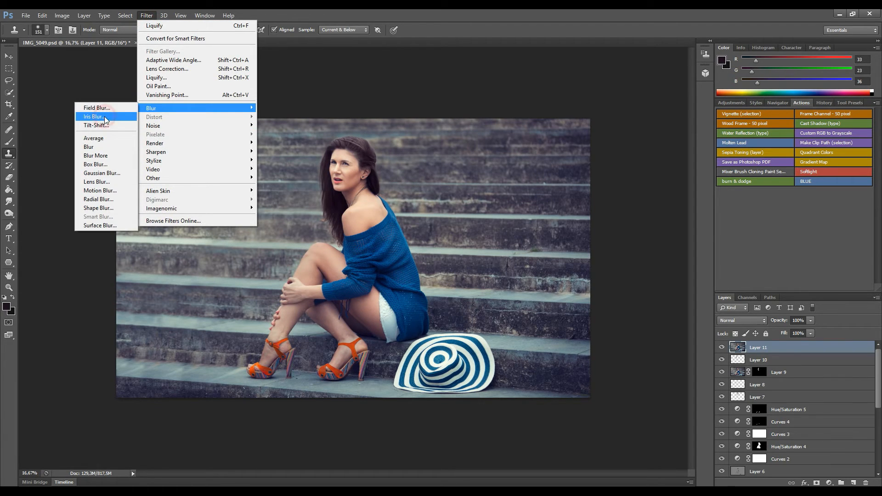
{"action": "left_click", "coordinate": [96, 125]}
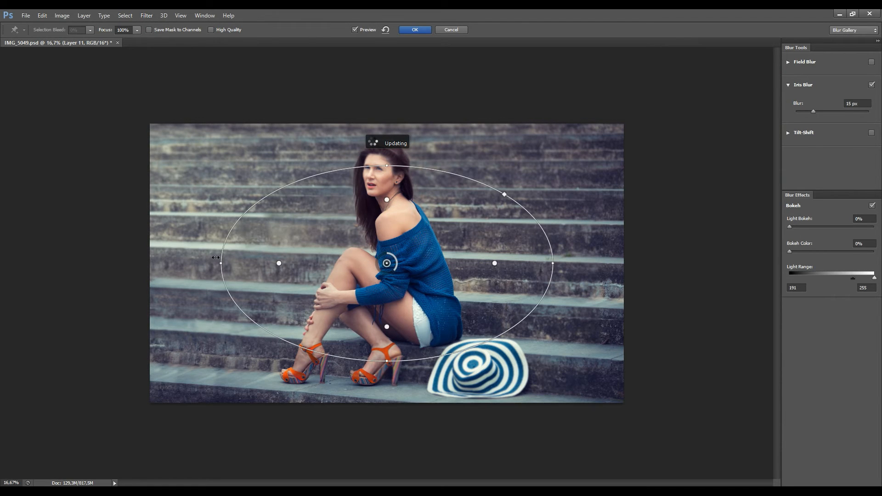
{"action": "left_click_drag", "start_coordinate": [218, 265], "coordinate": [239, 477]}
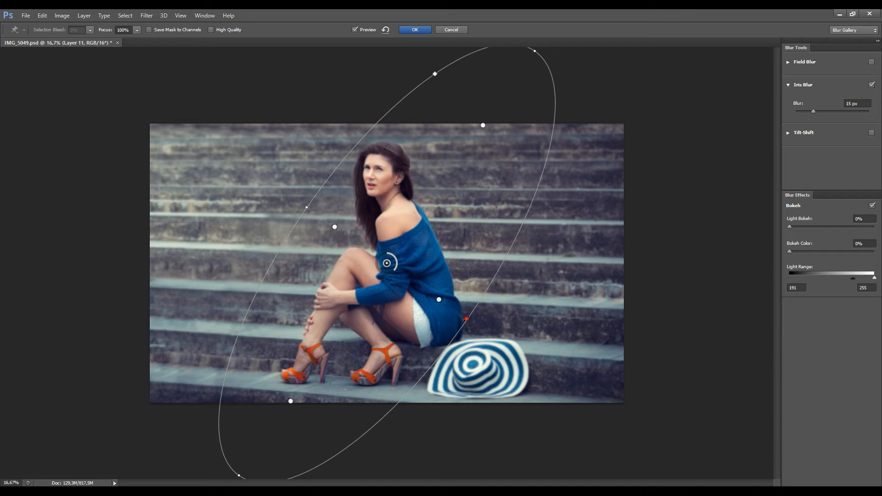
{"action": "left_click_drag", "start_coordinate": [489, 337], "coordinate": [510, 379]}
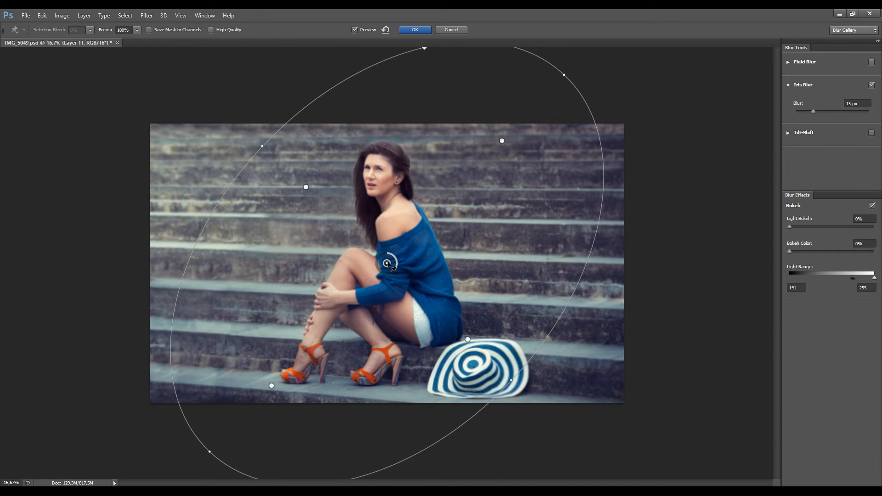
{"action": "left_click_drag", "start_coordinate": [387, 263], "coordinate": [394, 269]}
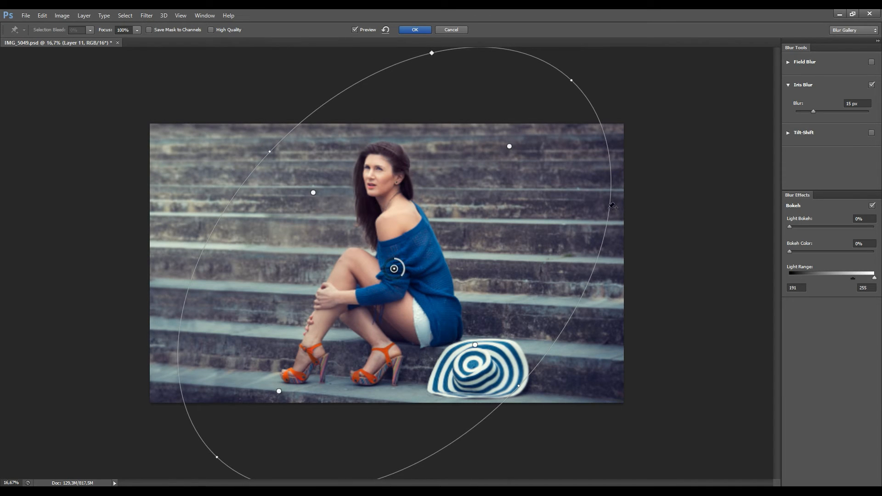
{"action": "left_click_drag", "start_coordinate": [815, 110], "coordinate": [817, 112]}
Rotate and extend the sharp zone past the striped hat, then apply the blur.
{"action": "left_click_drag", "start_coordinate": [532, 395], "coordinate": [538, 401]}
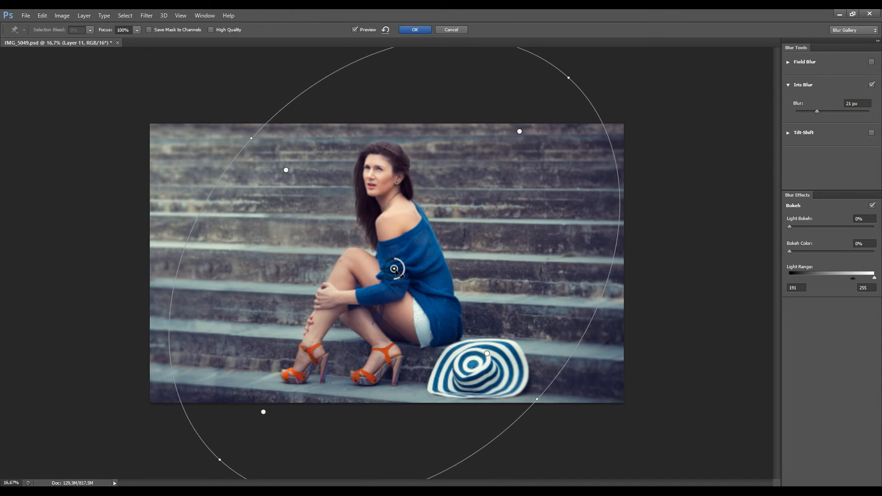
{"action": "left_click_drag", "start_coordinate": [396, 272], "coordinate": [400, 275]}
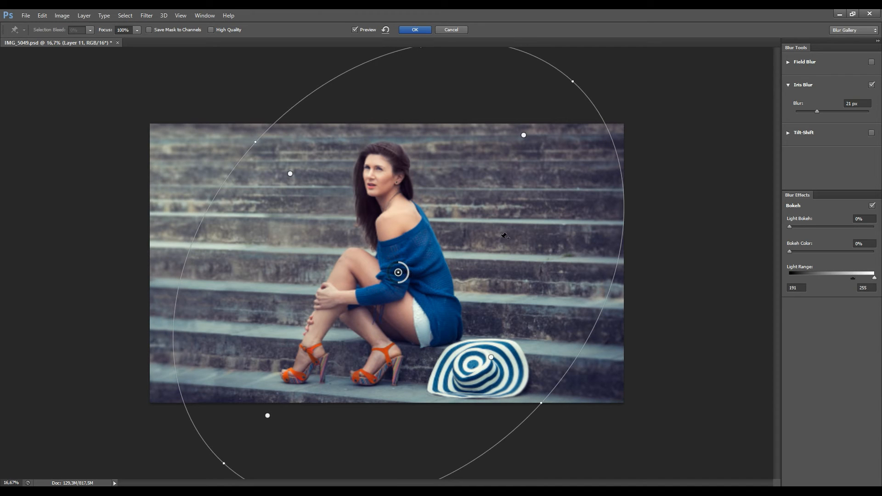
{"action": "left_click_drag", "start_coordinate": [491, 358], "coordinate": [517, 379]}
{"action": "left_click_drag", "start_coordinate": [518, 381], "coordinate": [524, 387]}
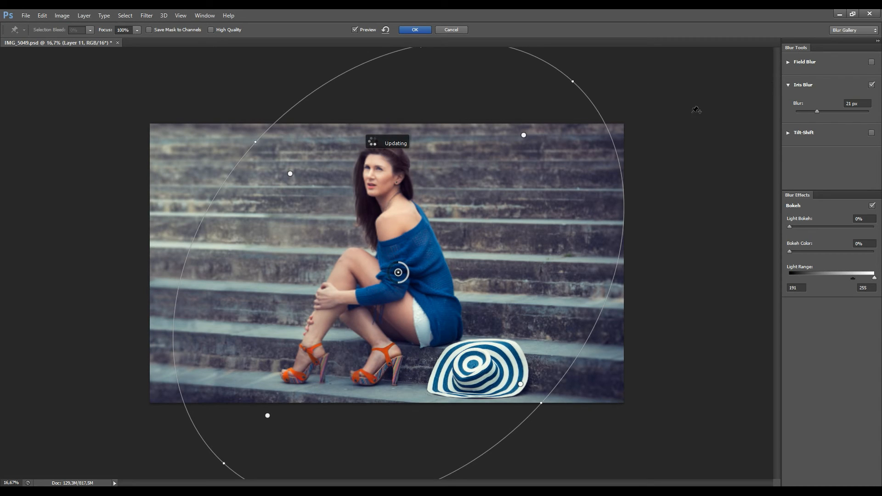
{"action": "key", "text": "Return"}
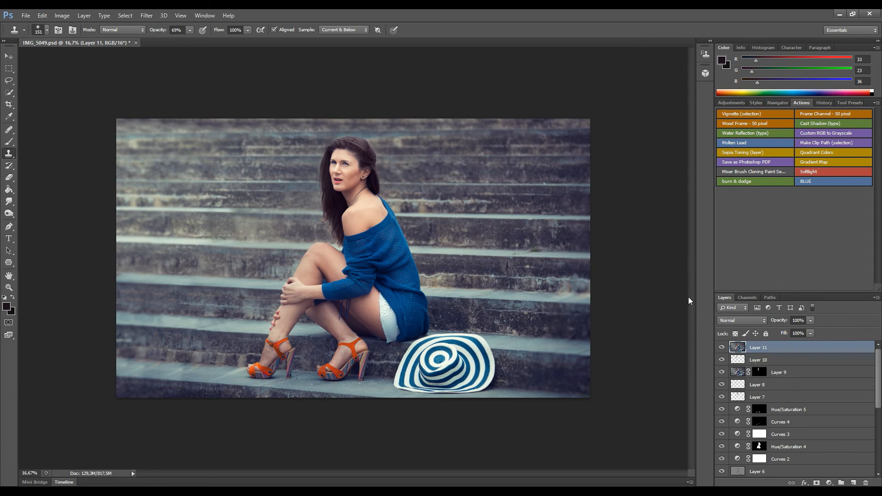
Create Group 1 holding Layer 11 down through Layer 1, and collapse it.
{"action": "left_click_drag", "start_coordinate": [878, 376], "coordinate": [880, 437]}
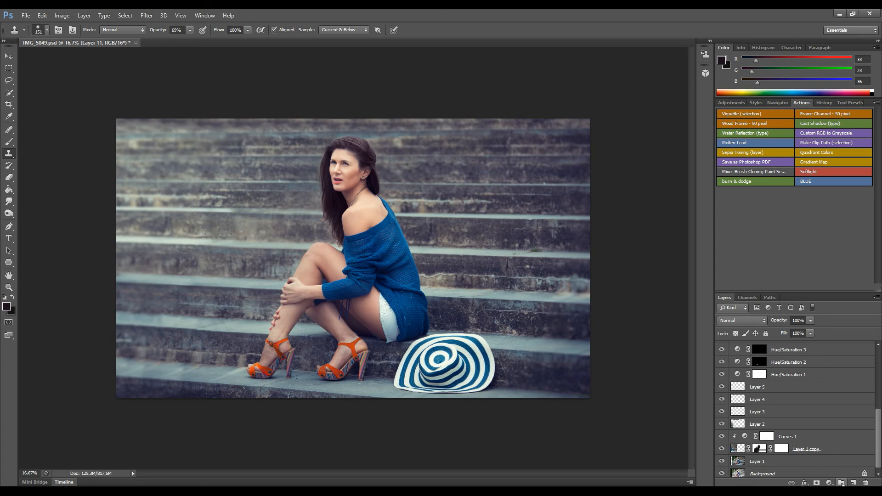
{"action": "left_click", "coordinate": [841, 483]}
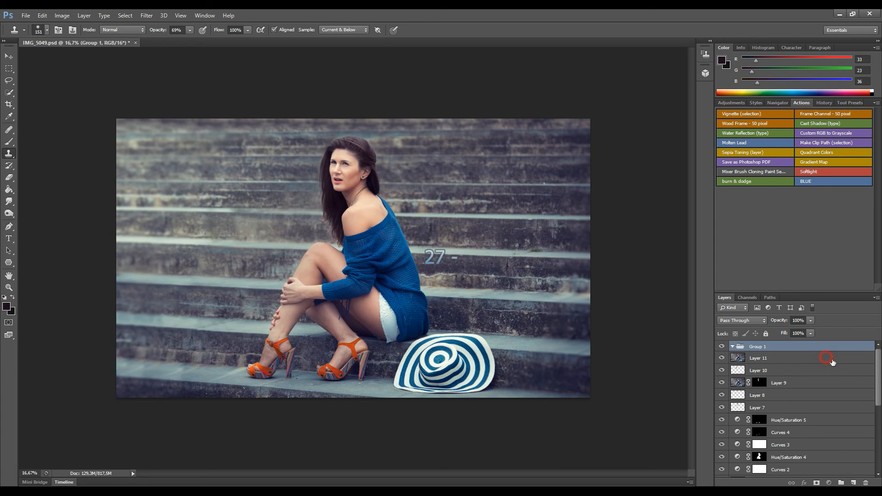
{"action": "left_click", "coordinate": [825, 358]}
{"action": "left_click_drag", "start_coordinate": [877, 368], "coordinate": [875, 405]}
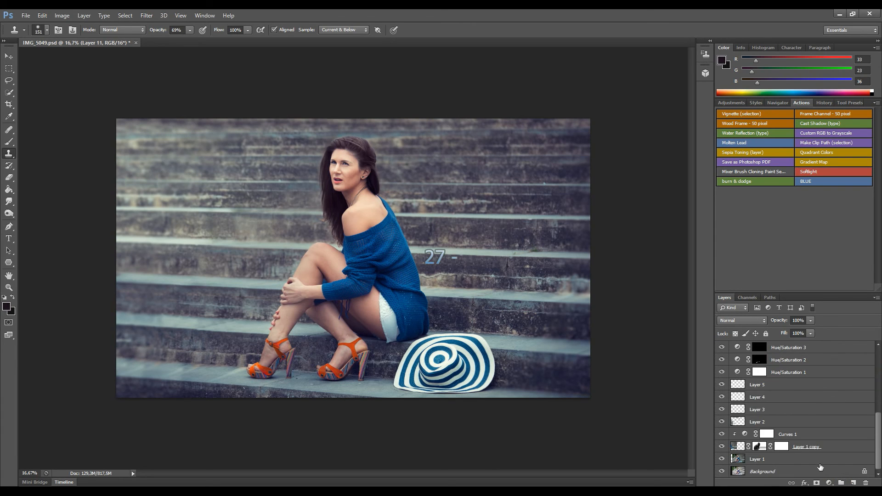
{"action": "left_click", "coordinate": [818, 460], "text": "shift"}
{"action": "left_click_drag", "start_coordinate": [879, 458], "coordinate": [878, 390]}
{"action": "left_click_drag", "start_coordinate": [836, 361], "coordinate": [838, 346]}
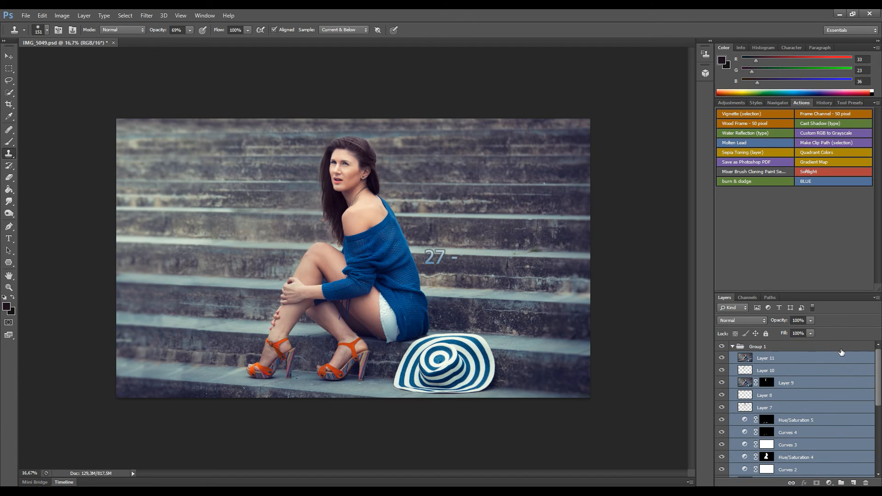
{"action": "left_click", "coordinate": [734, 347]}
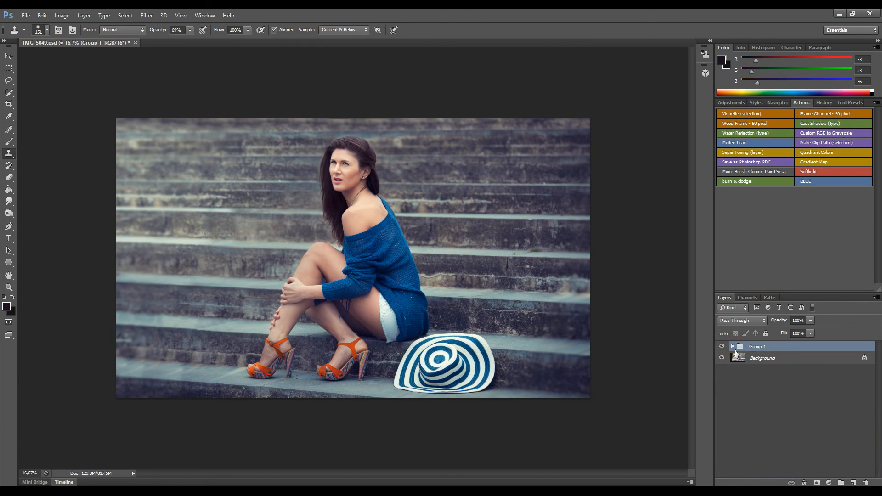
Toggle Group 1's visibility twice to compare the edits with the original photo.
{"action": "left_click", "coordinate": [722, 347]}
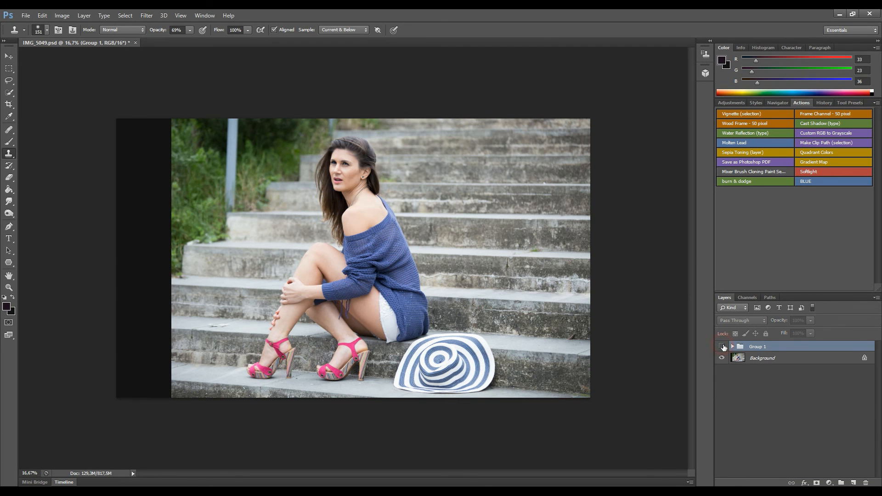
{"action": "left_click", "coordinate": [722, 347]}
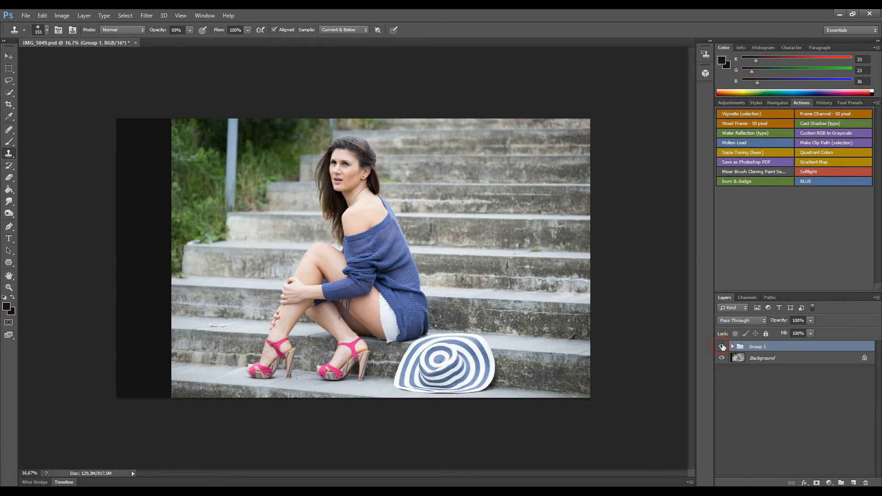
{"action": "left_click", "coordinate": [722, 348]}
{"action": "left_click", "coordinate": [723, 349]}
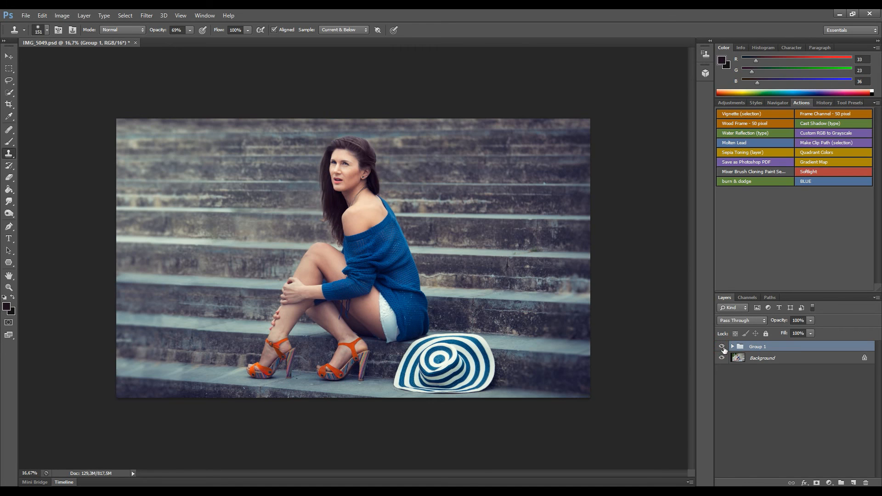
Add a new Layer 12 above Group 1 and duplicate it.
{"action": "left_click", "coordinate": [853, 483]}
{"action": "left_click", "coordinate": [743, 321]}
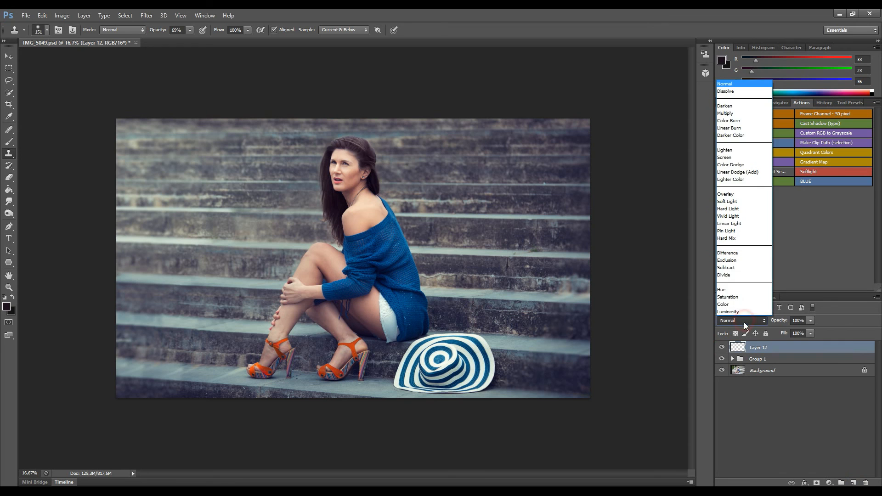
{"action": "left_click", "coordinate": [777, 398]}
{"action": "left_click_drag", "start_coordinate": [769, 348], "coordinate": [853, 482]}
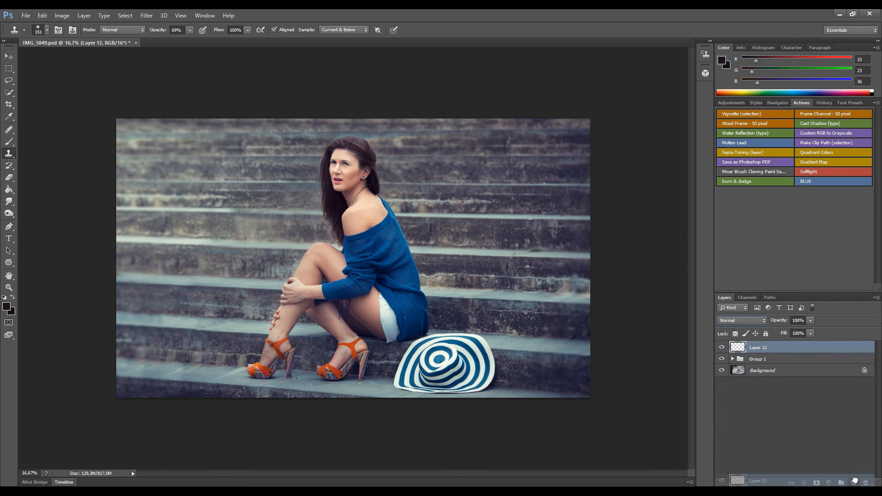
Add a grey 7a7a7a Solid Color fill in Color blend mode as a black-and-white check.
{"action": "left_click", "coordinate": [829, 483]}
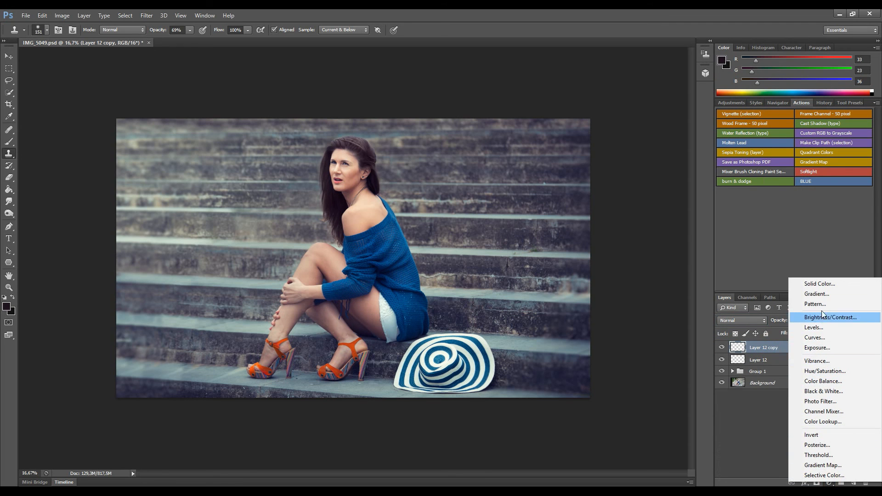
{"action": "left_click", "coordinate": [825, 287]}
{"action": "left_click_drag", "start_coordinate": [167, 360], "coordinate": [78, 386]}
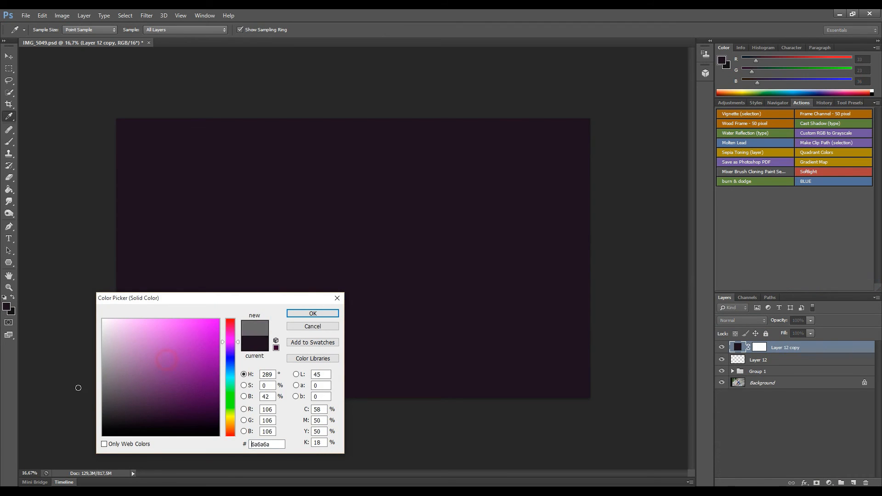
{"action": "left_click", "coordinate": [304, 312]}
{"action": "key", "text": "s"}
{"action": "left_click", "coordinate": [735, 320]}
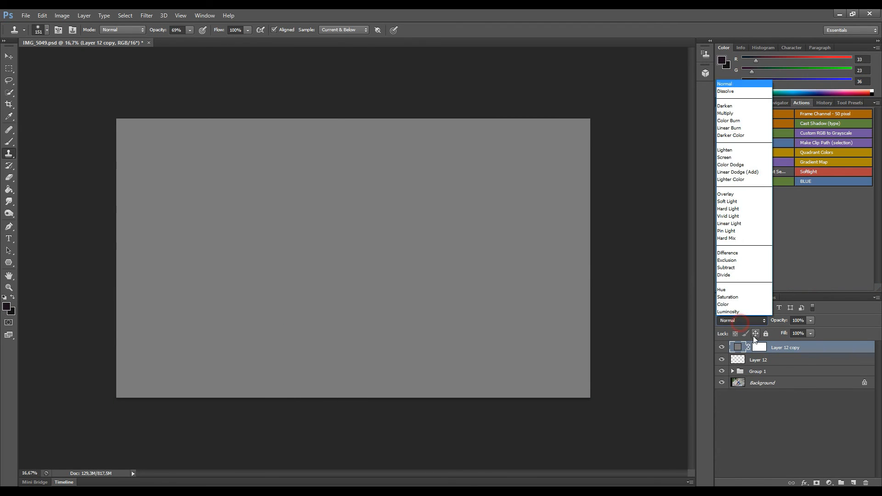
{"action": "left_click", "coordinate": [744, 306]}
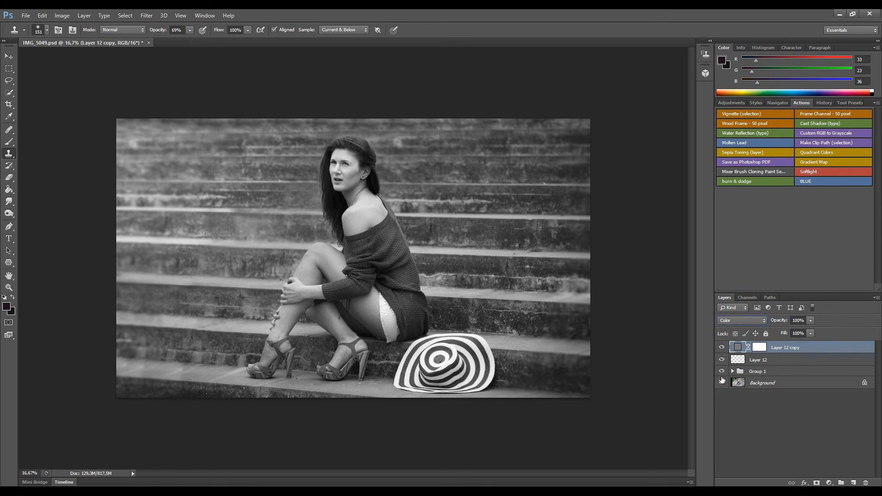
Compare Group 1 on and off in black-and-white, hide the check layer, and select Layer 12.
{"action": "left_click", "coordinate": [722, 372]}
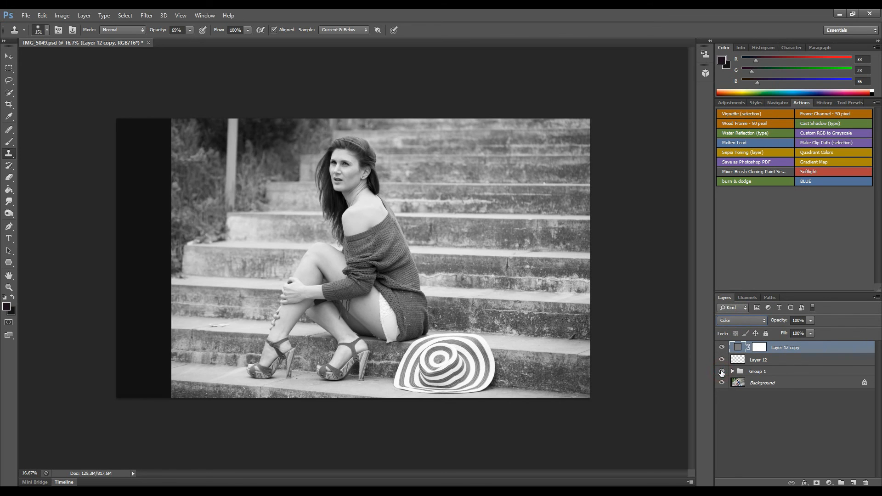
{"action": "left_click", "coordinate": [721, 372]}
{"action": "left_click", "coordinate": [722, 372]}
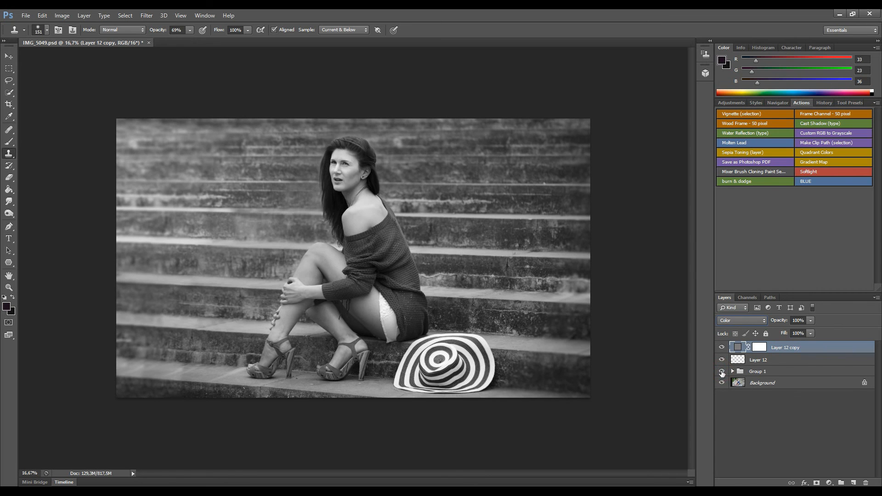
{"action": "left_click", "coordinate": [723, 348]}
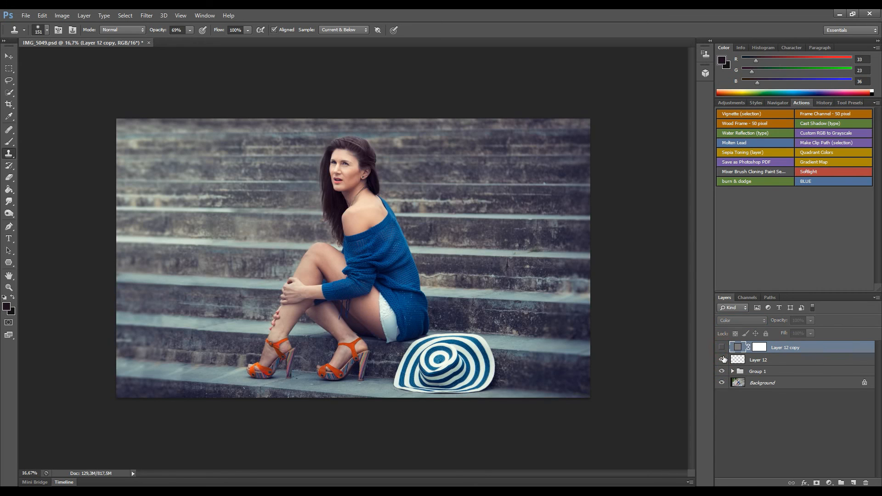
{"action": "left_click", "coordinate": [722, 371]}
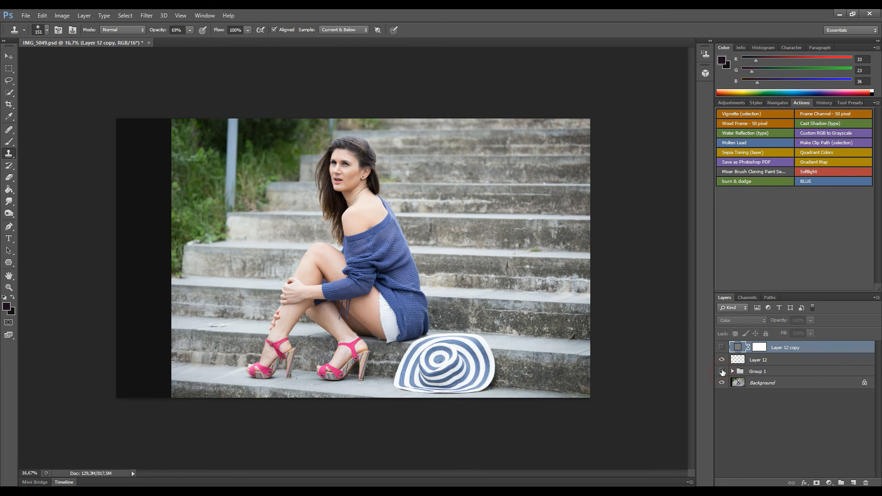
{"action": "left_click", "coordinate": [722, 372]}
{"action": "left_click", "coordinate": [740, 363]}
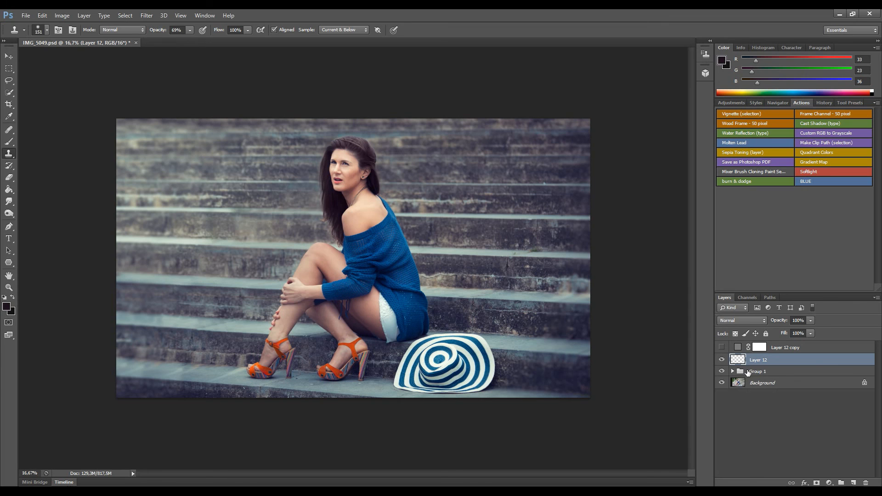